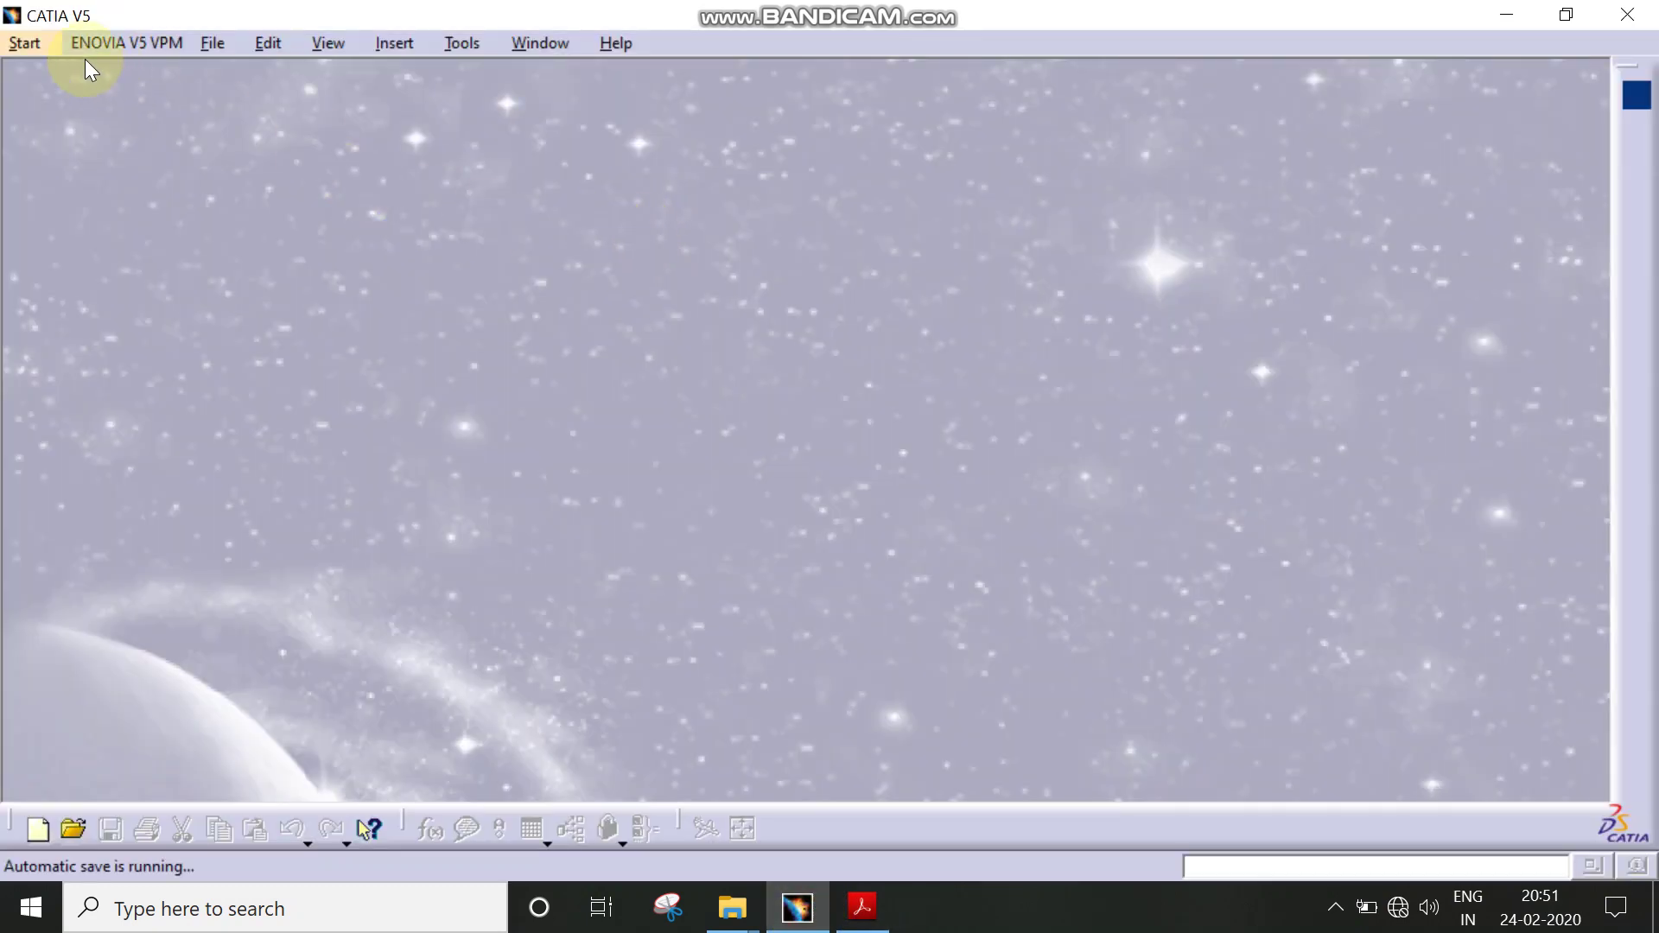
# Step: Create a new Sketcher part named 'Sketch 11' from CATIA's Start menu
pyautogui.click(26, 43)
pyautogui.moveTo(101, 105)
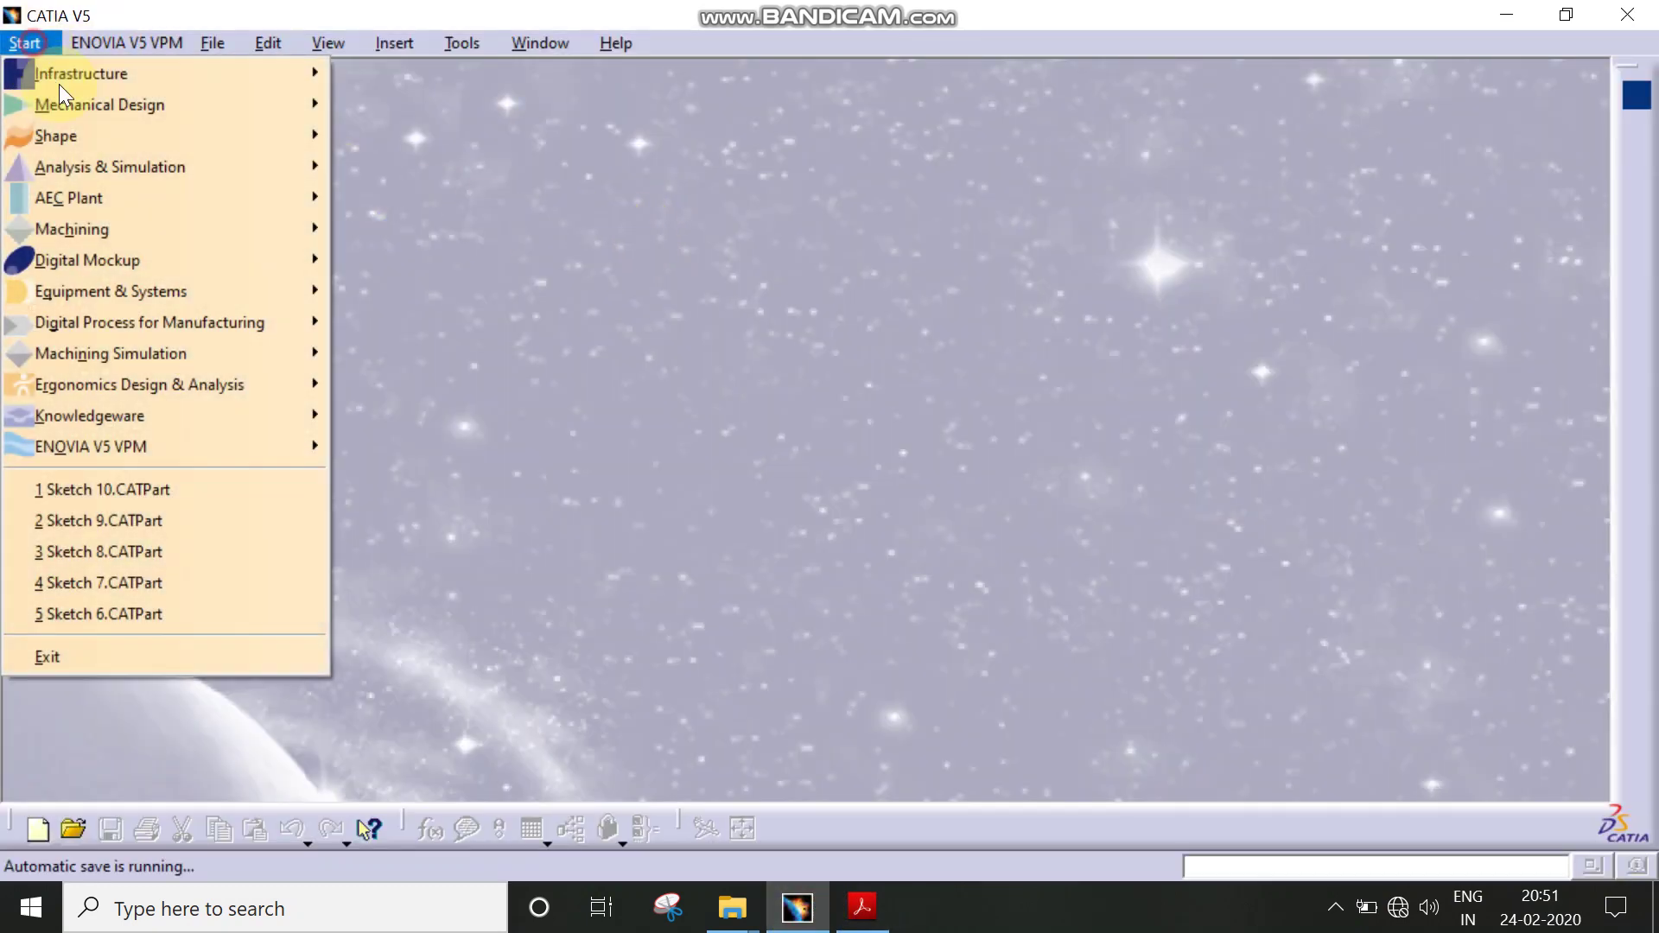
pyautogui.click(409, 162)
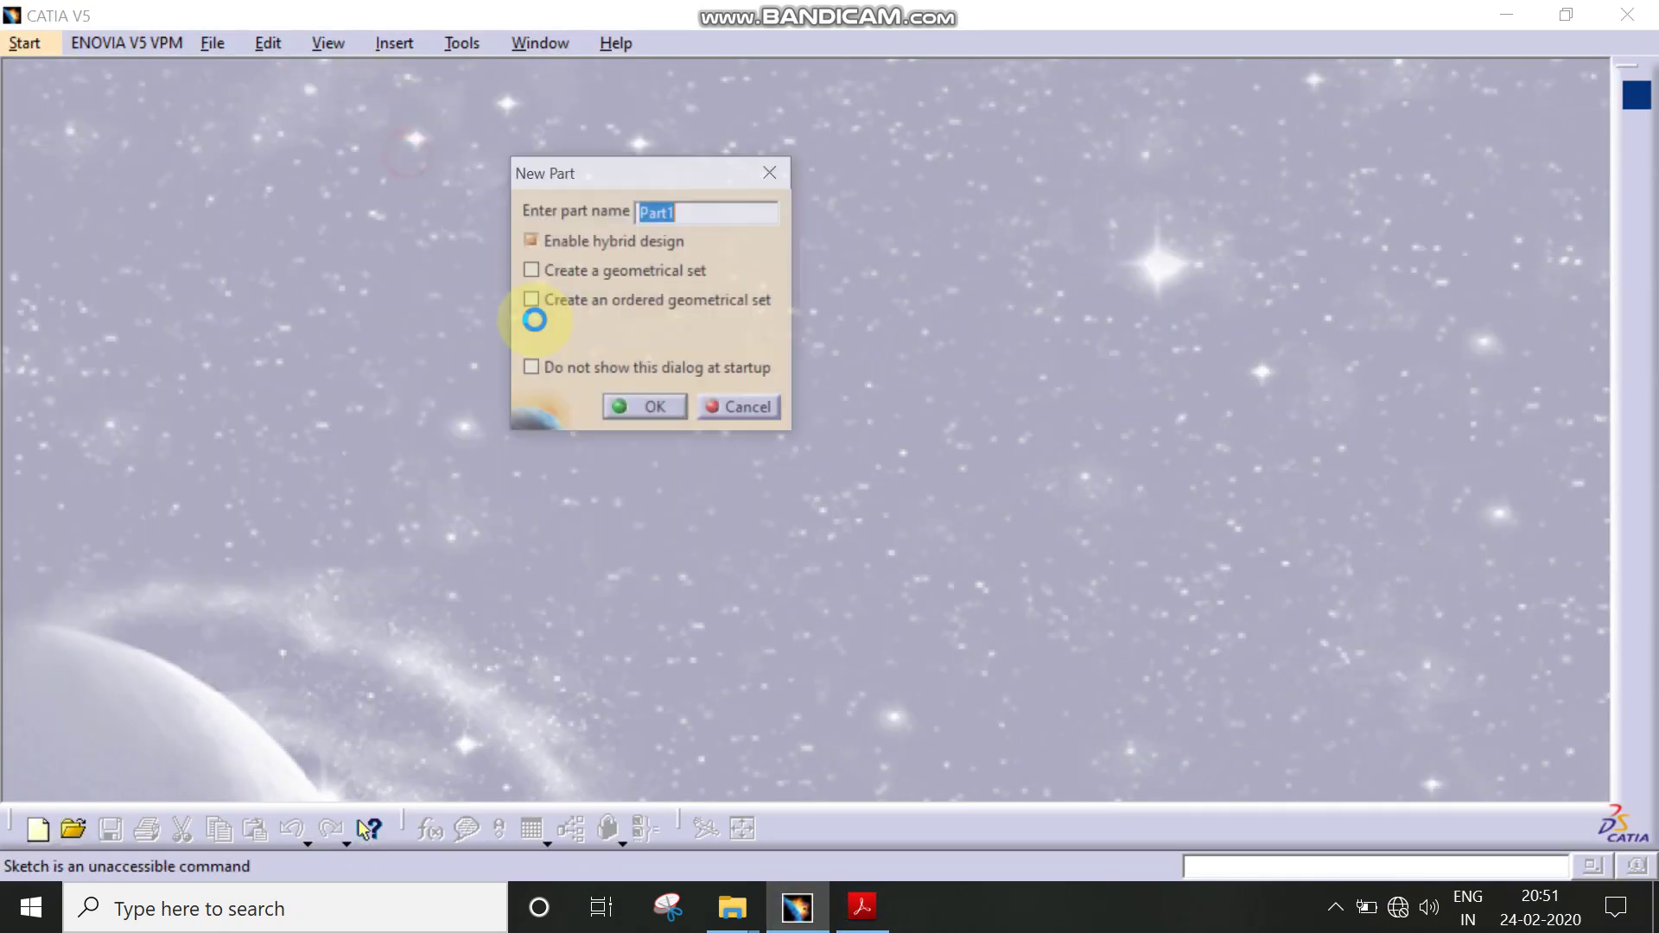
pyautogui.write('Sketch 11')
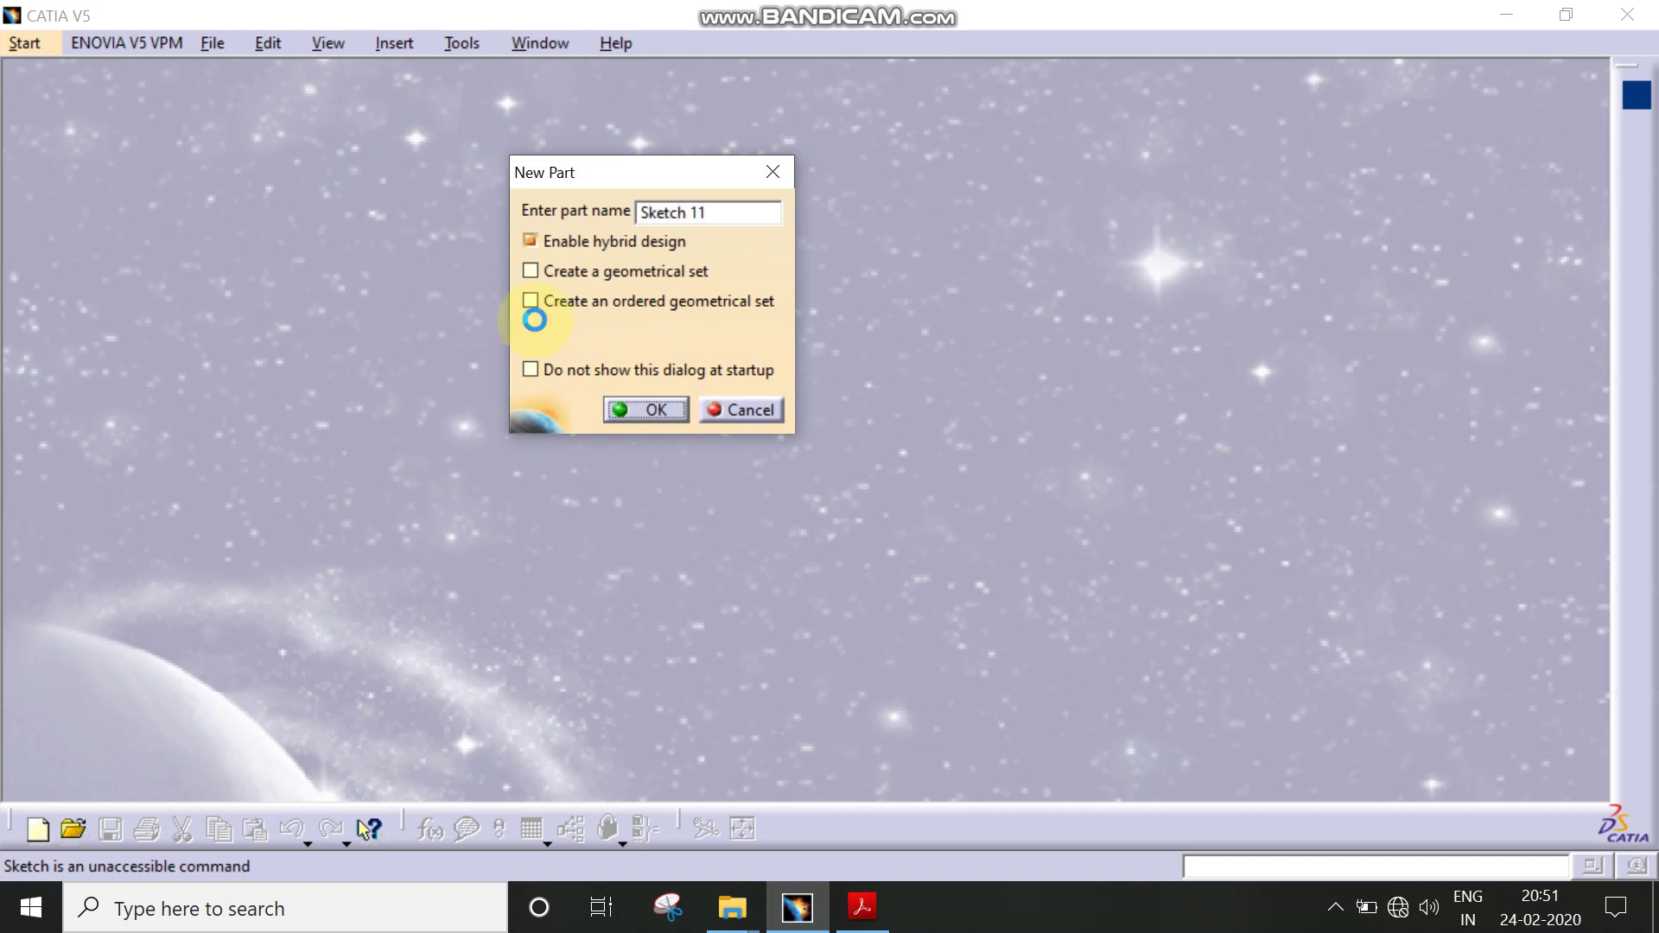
pyautogui.press('Return')
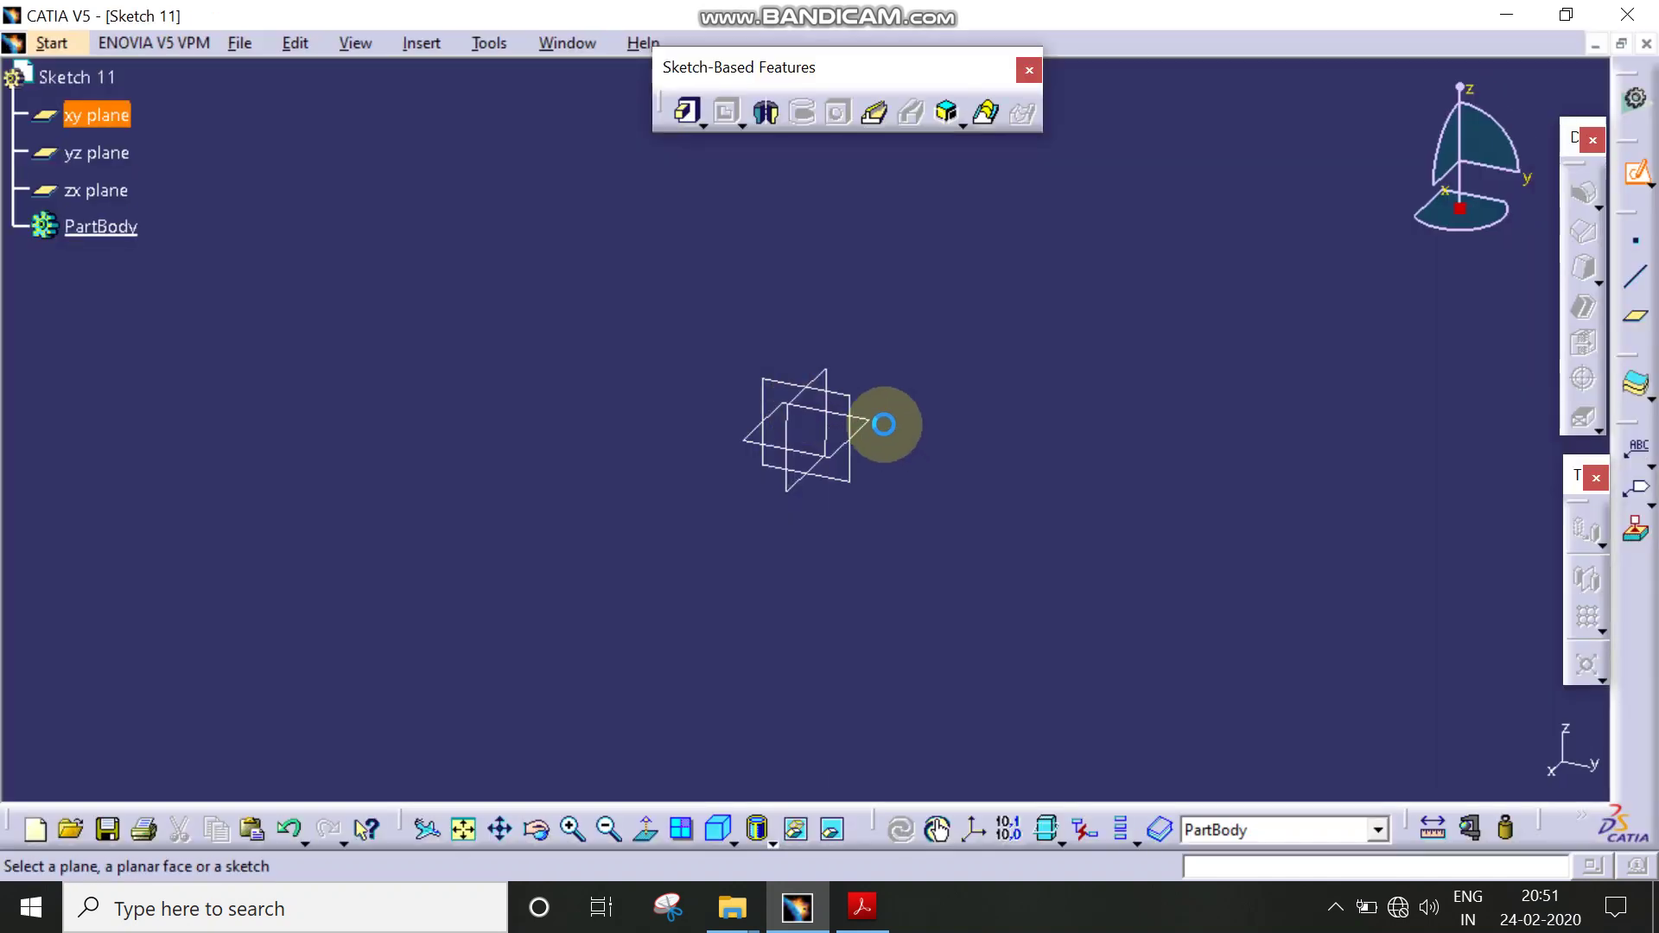
# Step: Sketch two concentric circles at the origin on the yz plane
pyautogui.click(849, 397)
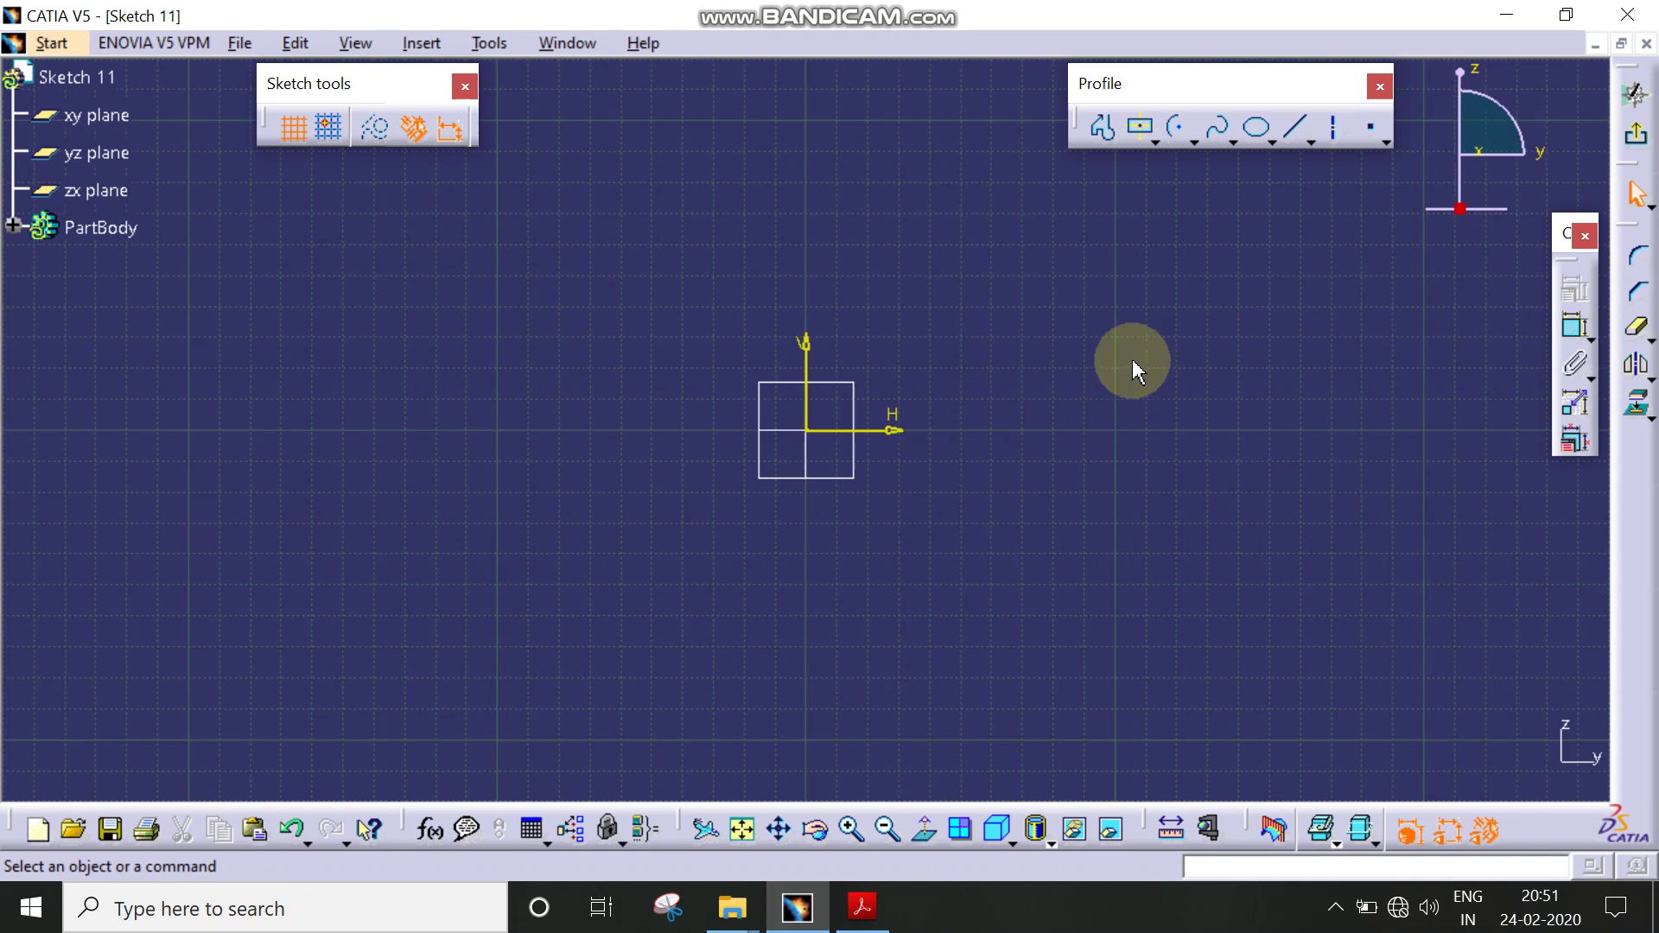
pyautogui.click(1149, 156)
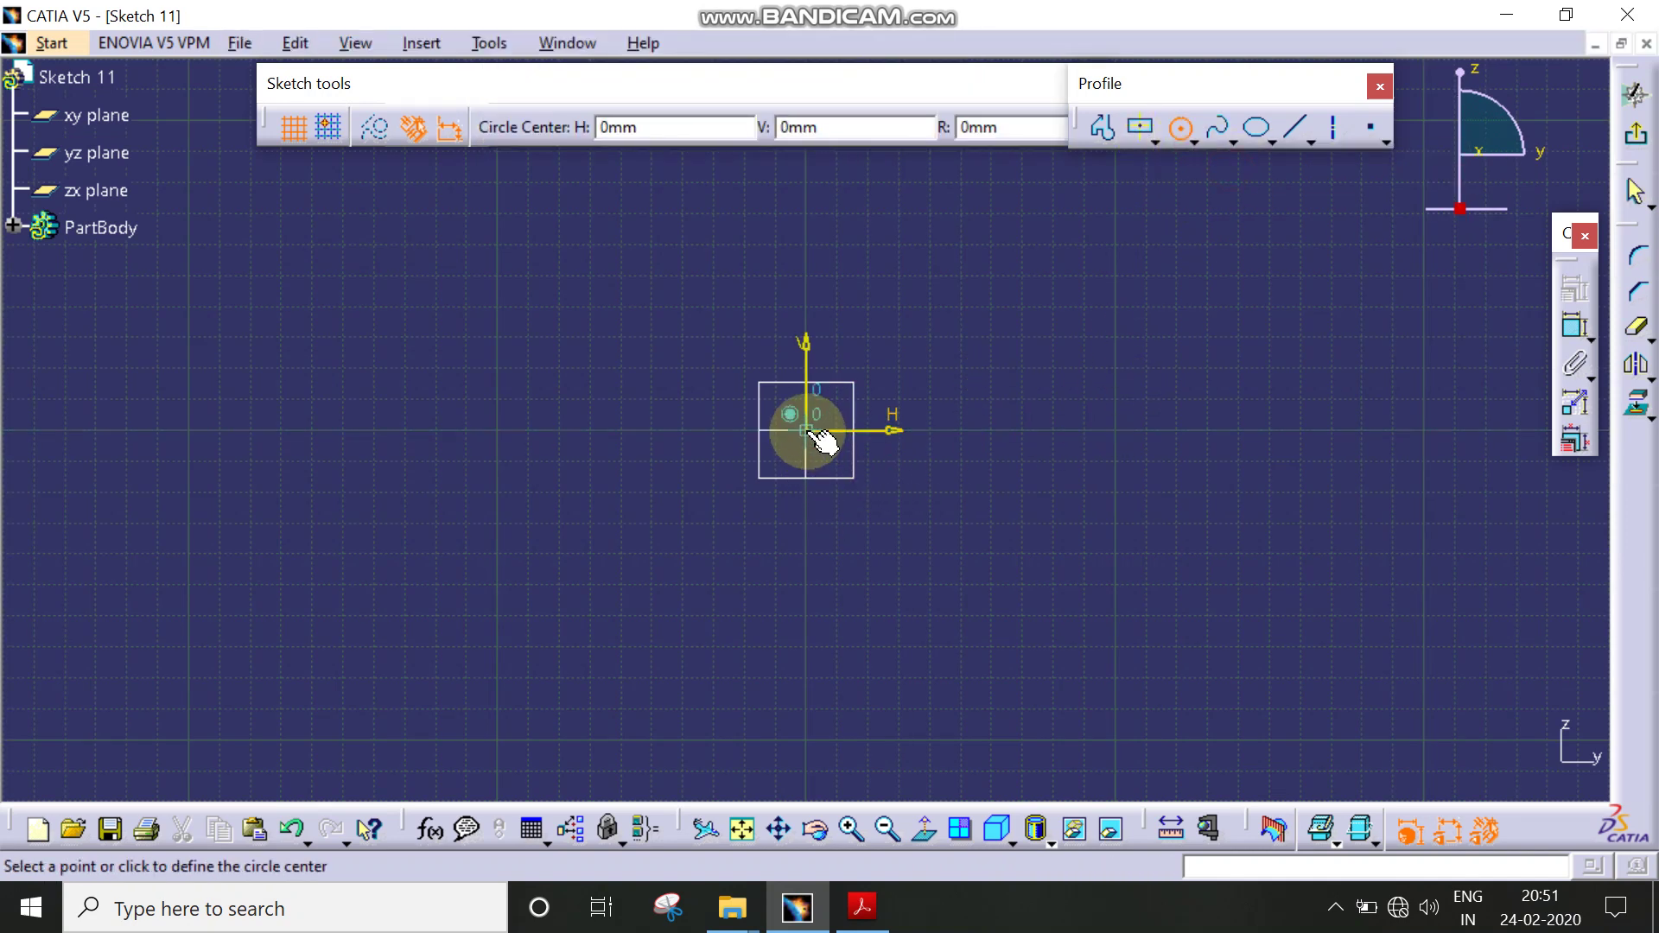
pyautogui.click(847, 427)
pyautogui.click(858, 381)
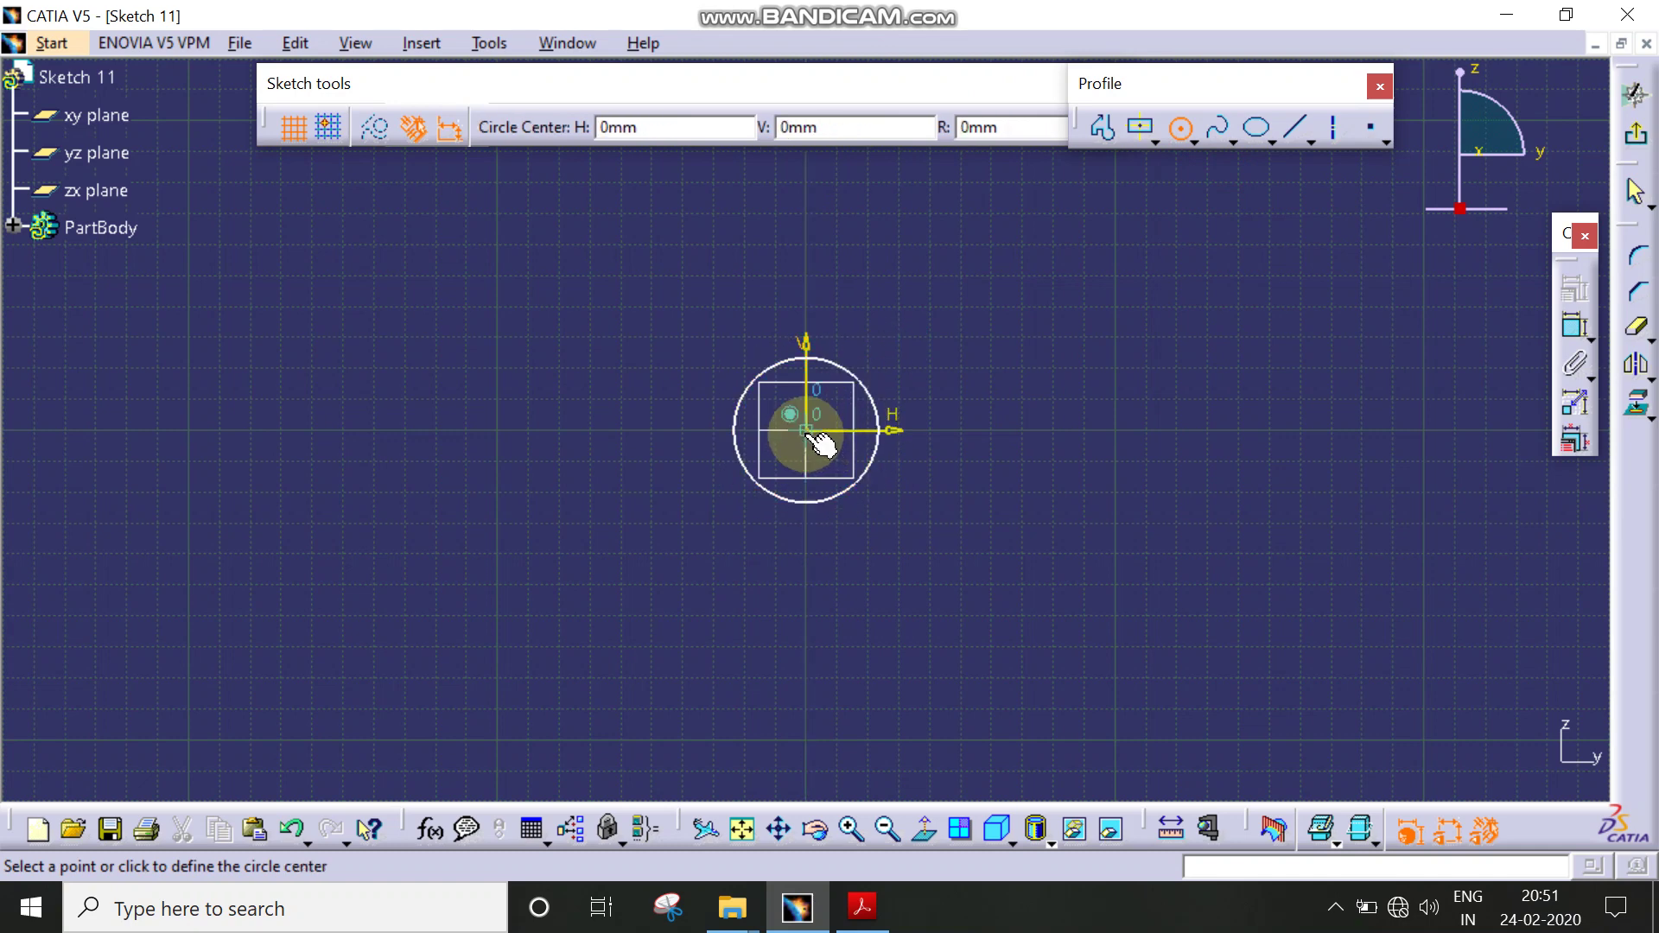
pyautogui.click(836, 407)
# Step: Add a third circle below the origin and start a horizontal axis through it
pyautogui.moveTo(950, 500); pyautogui.dragTo(821, 644, button='middle')
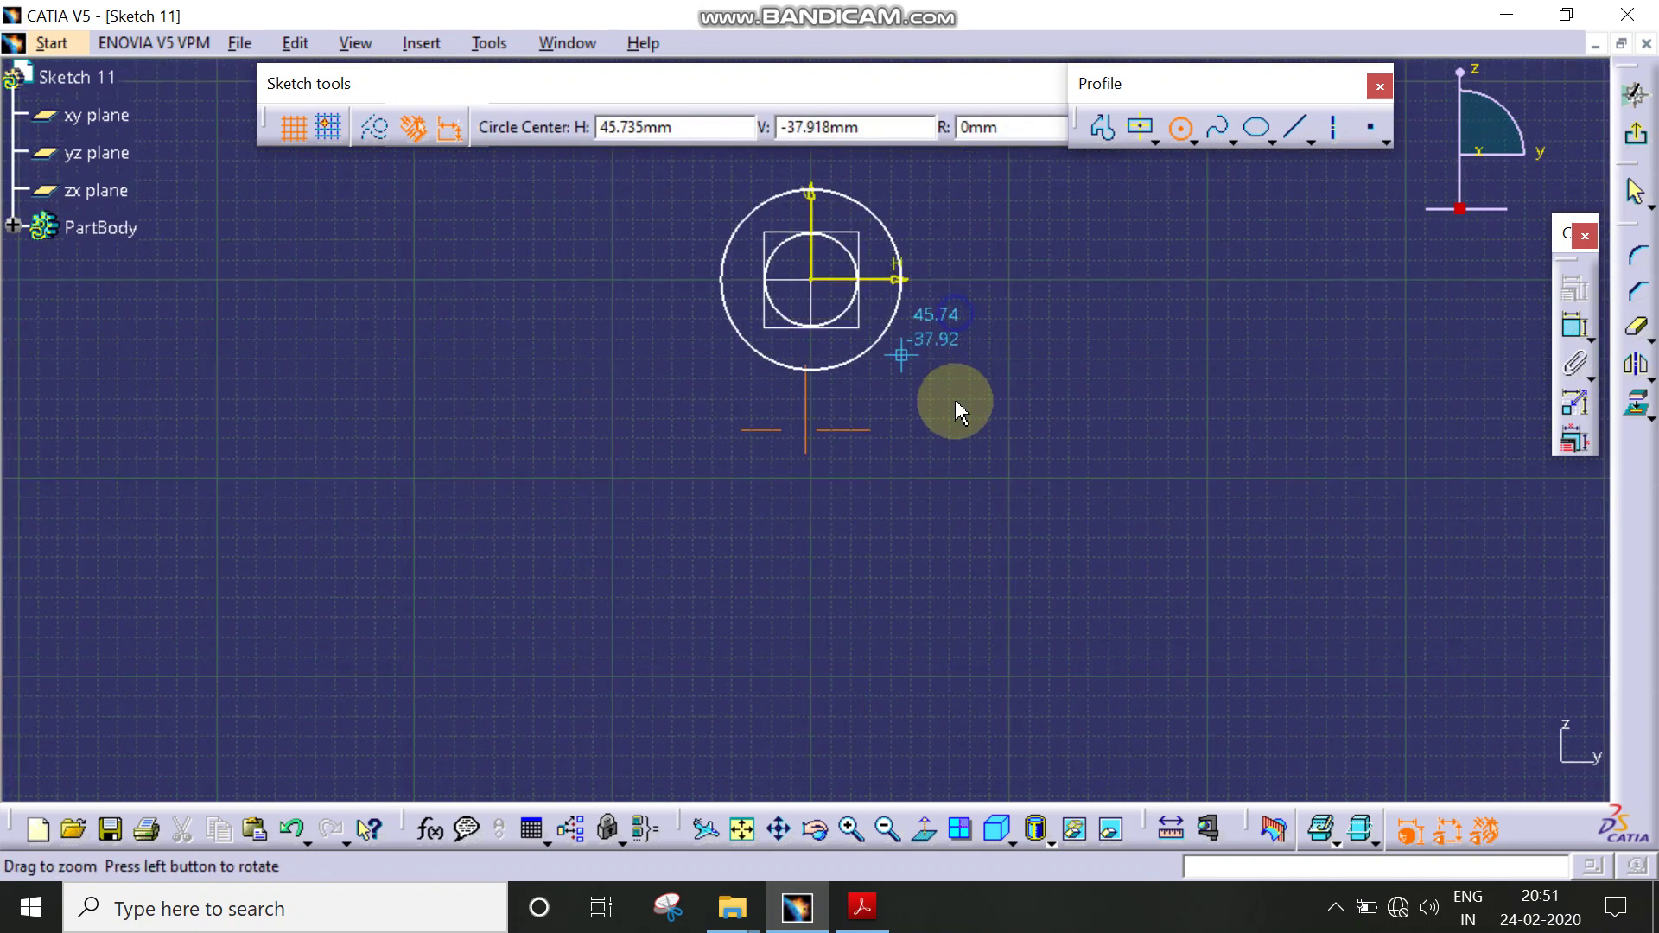
pyautogui.click(811, 647)
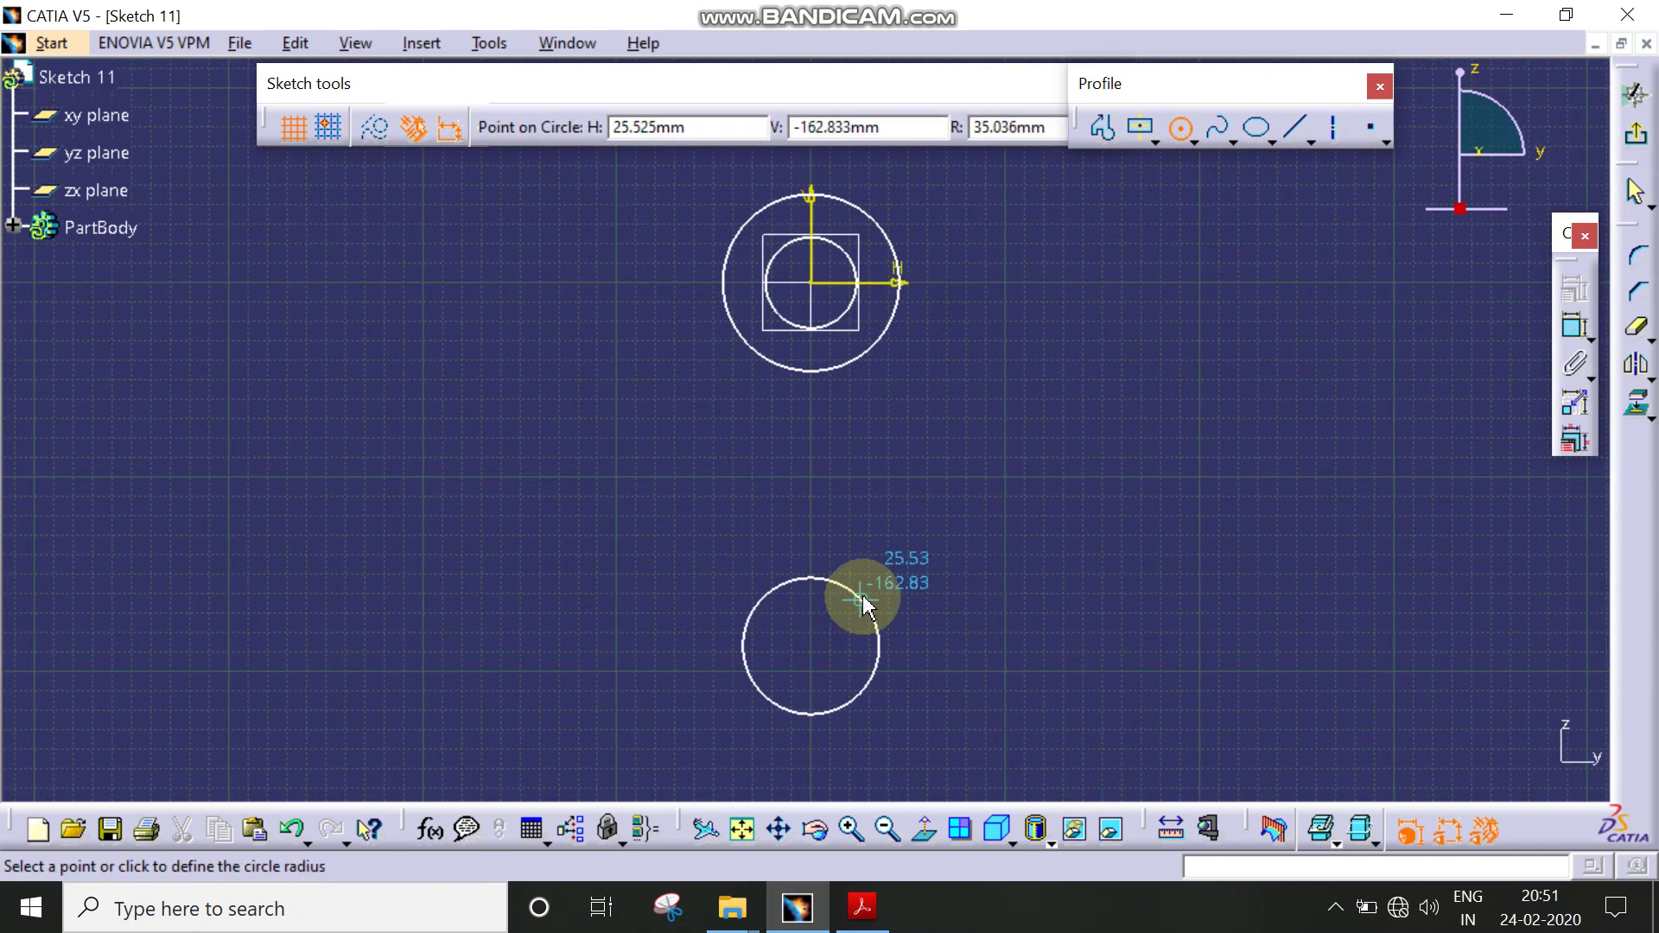
pyautogui.click(860, 596)
pyautogui.click(1331, 135)
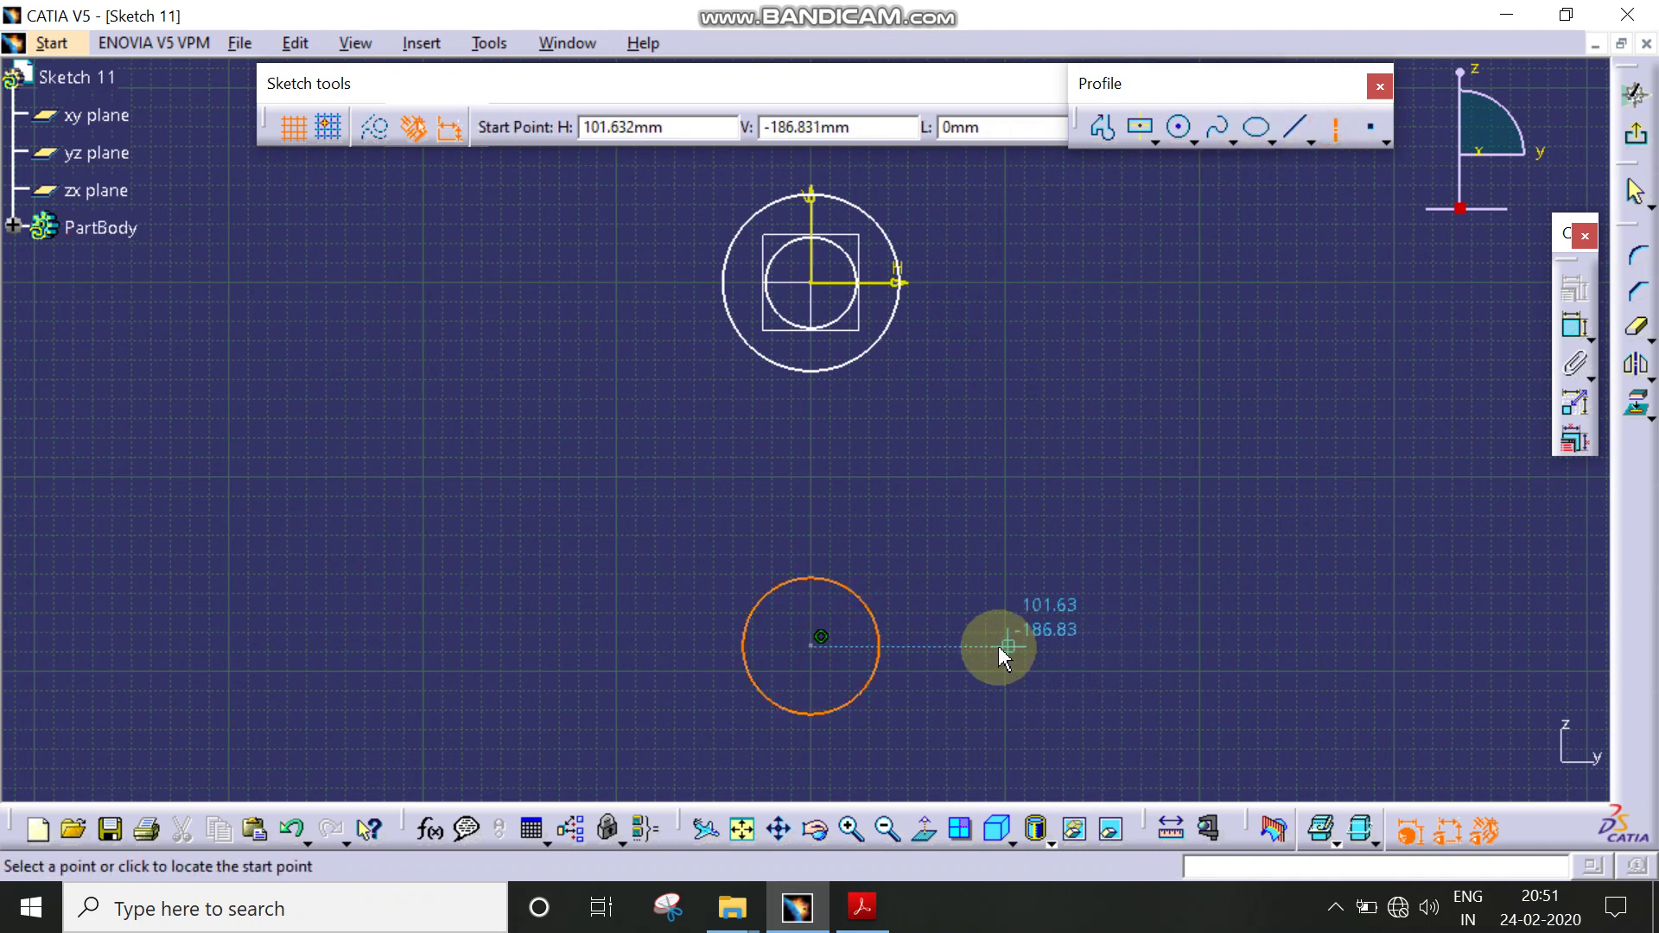
pyautogui.click(1076, 647)
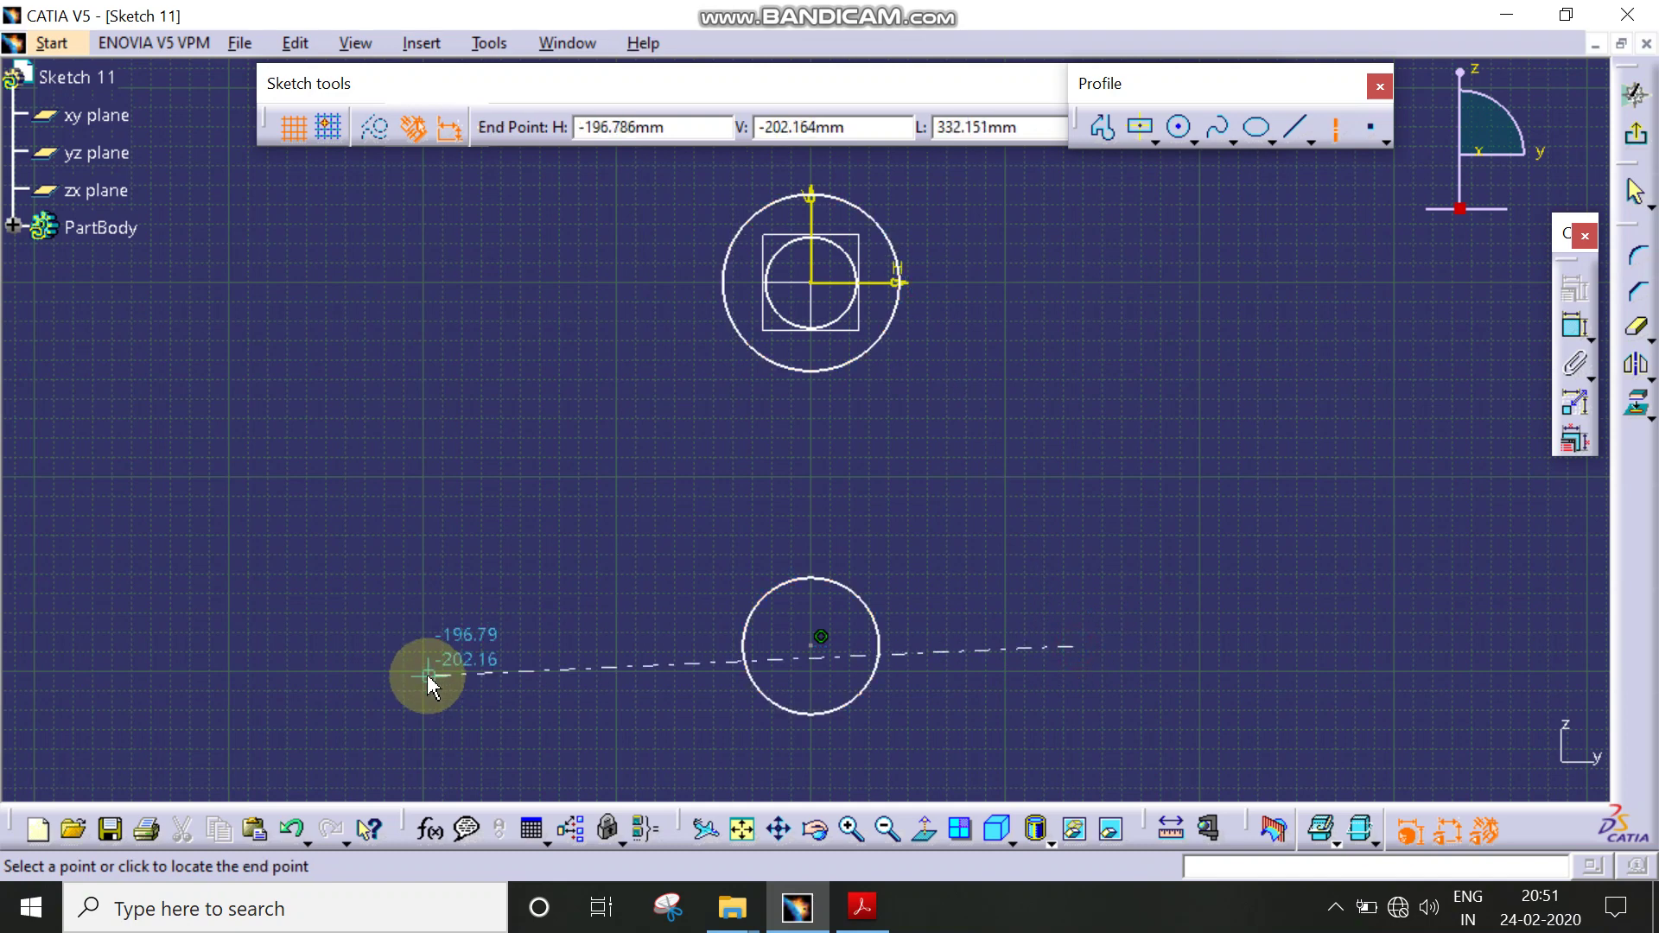
# Step: Finish the horizontal axis and add radius dimensions to all three circles
pyautogui.click(386, 647)
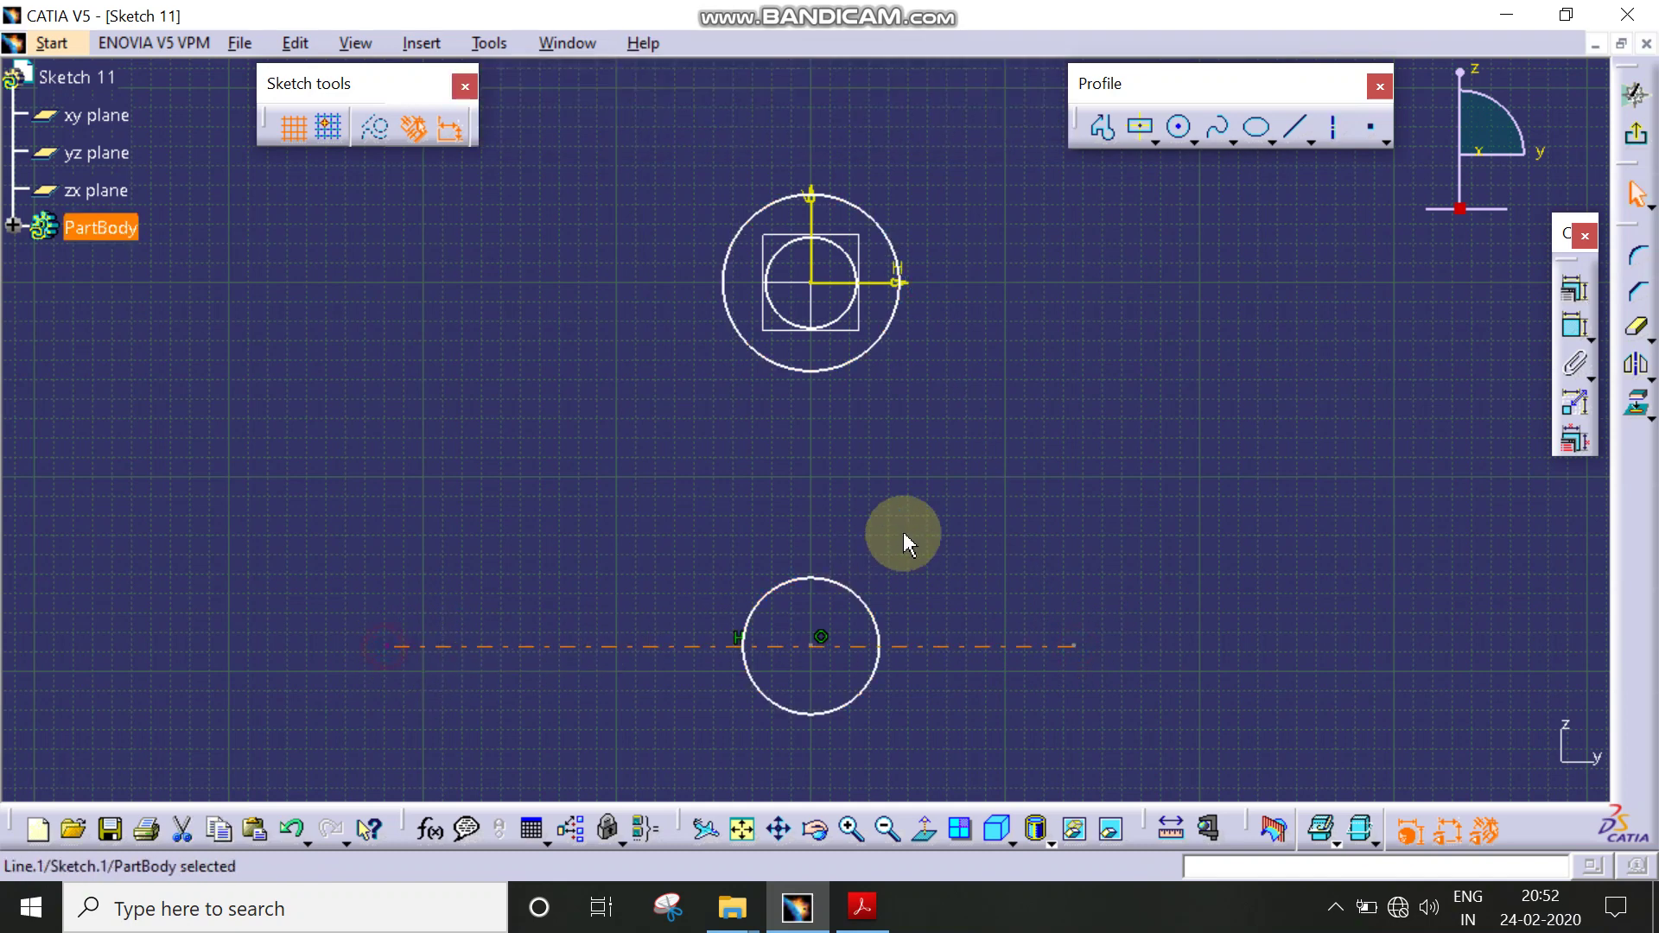
pyautogui.click(944, 500)
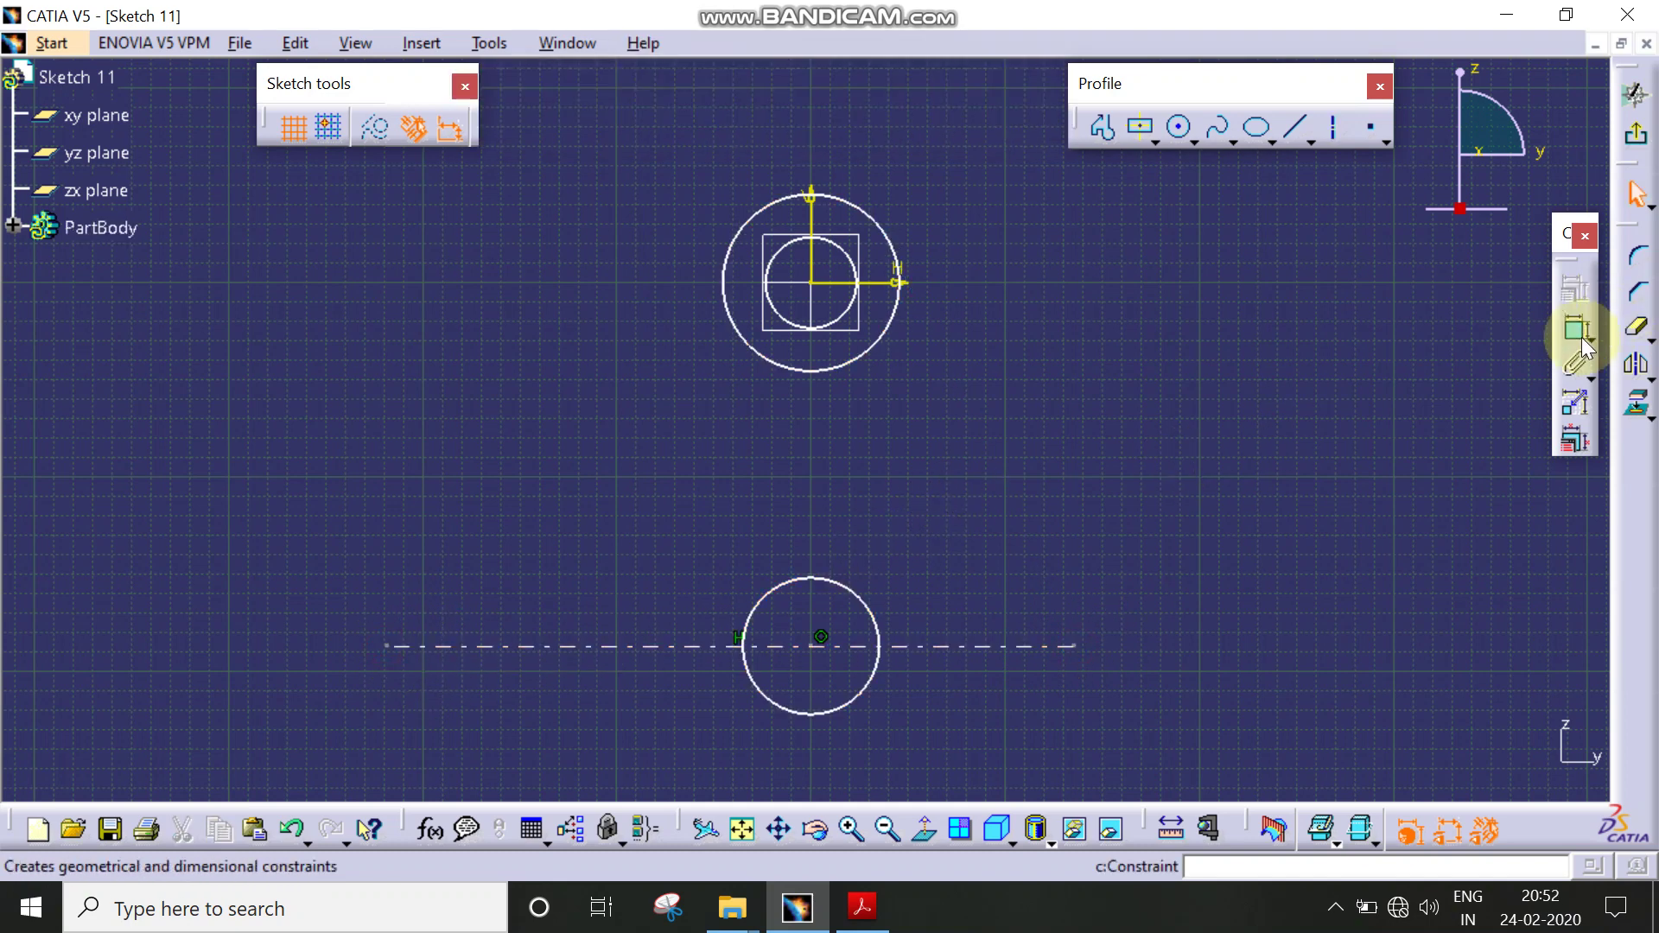
pyautogui.click(892, 234)
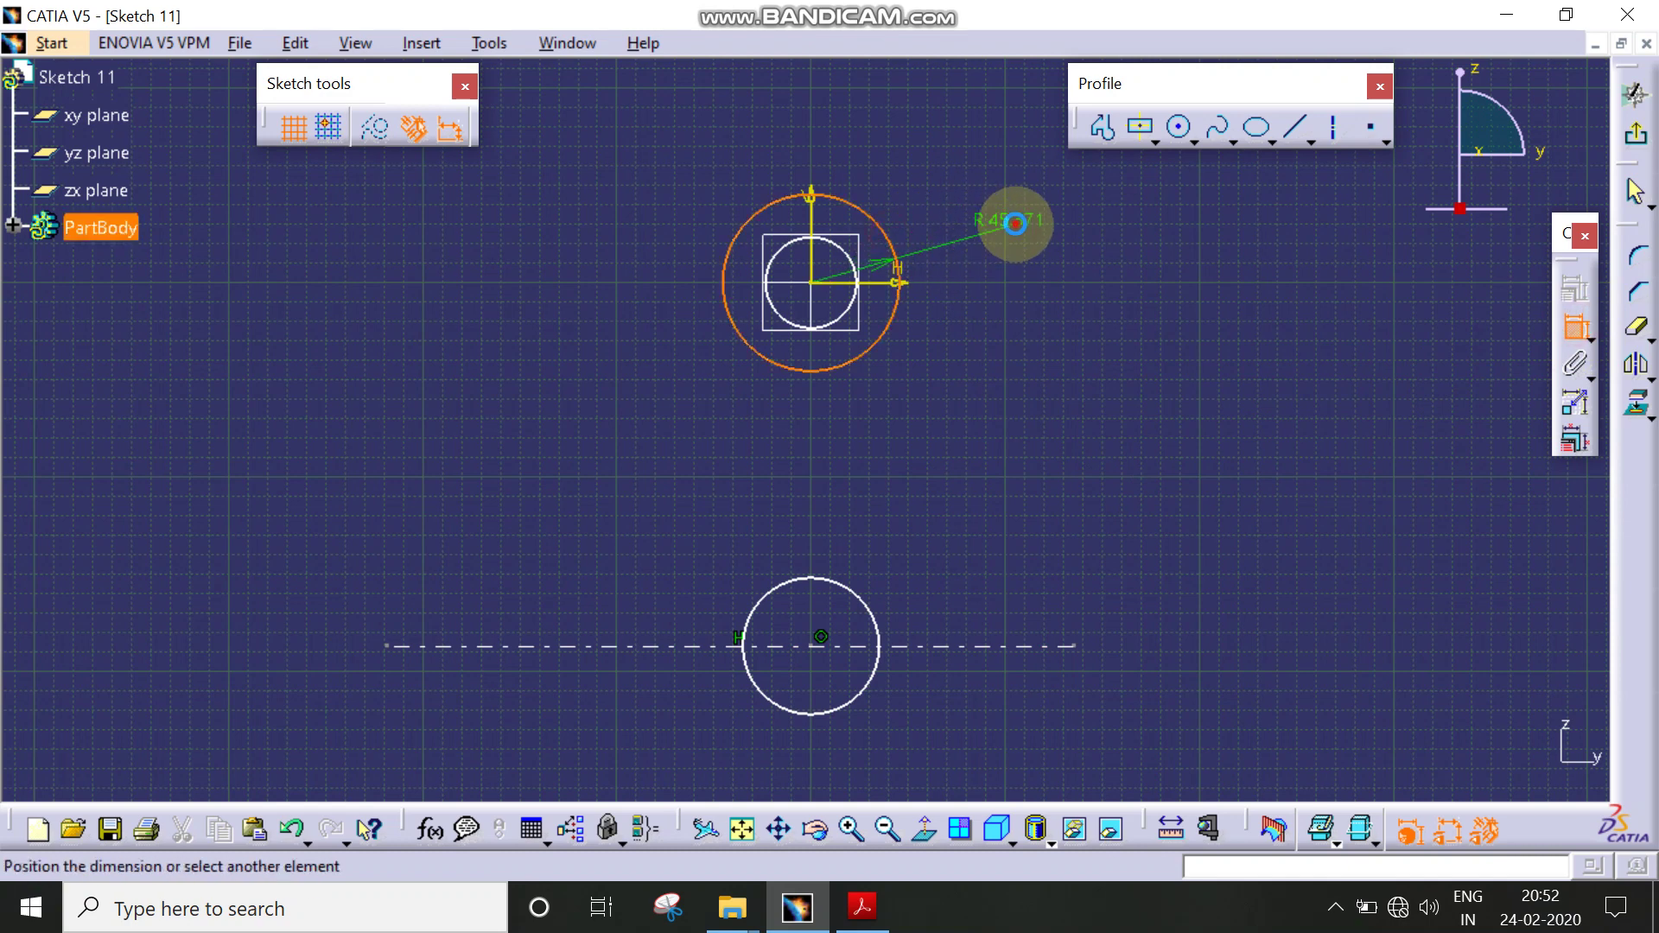
pyautogui.click(1007, 222)
pyautogui.click(842, 249)
pyautogui.click(888, 140)
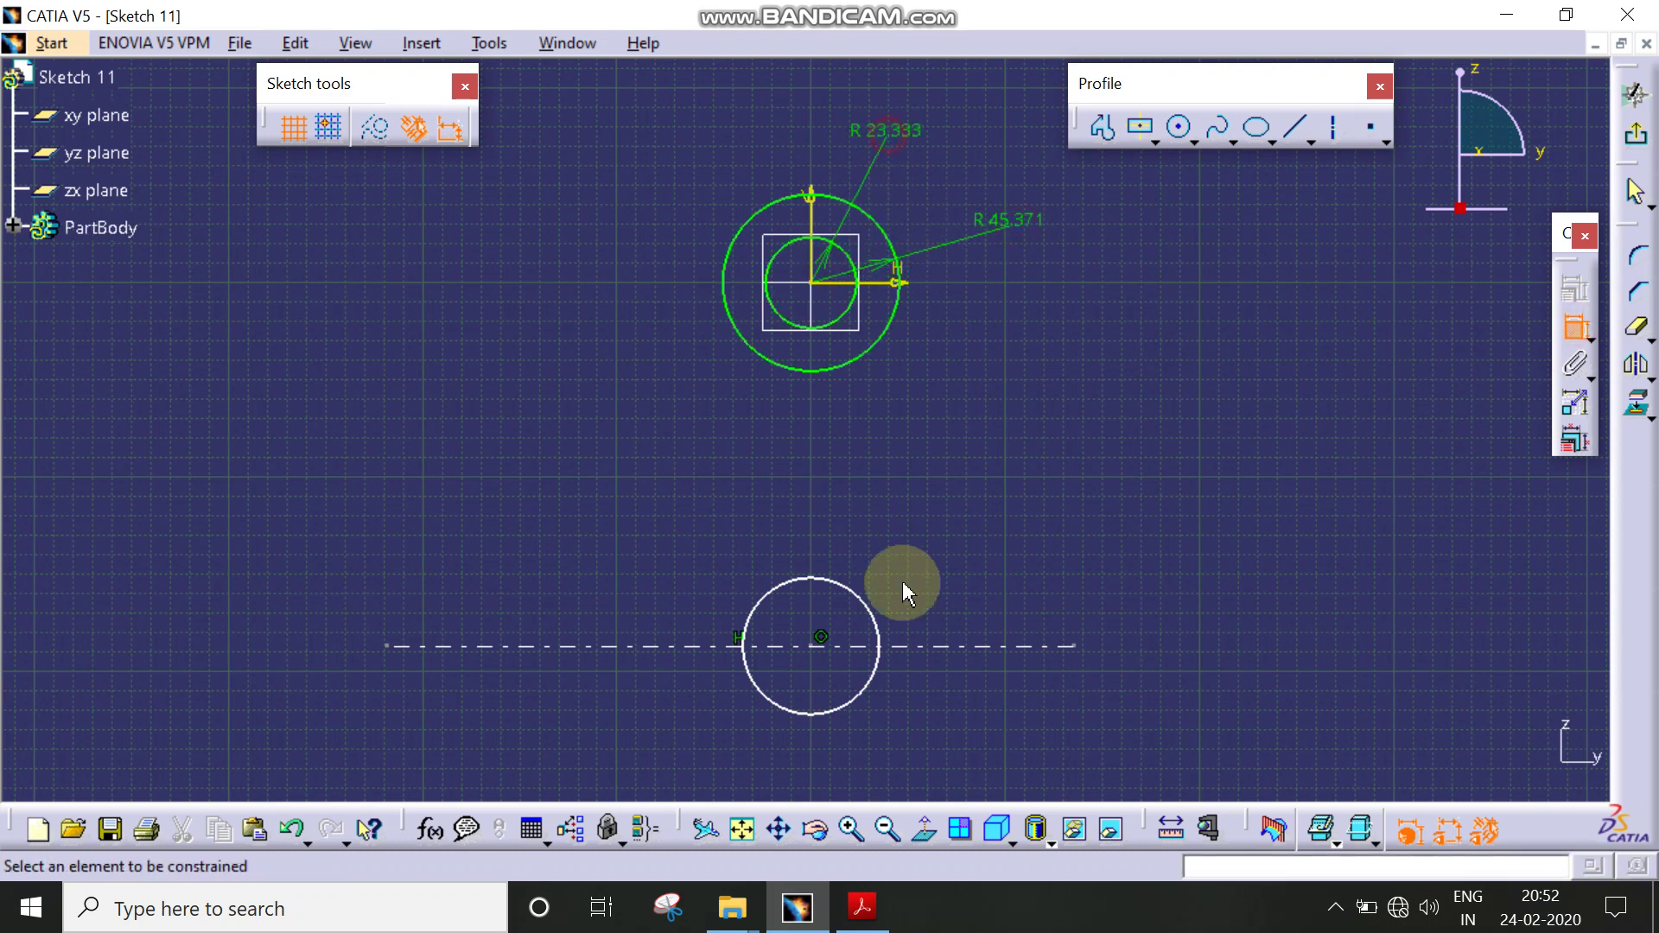
pyautogui.click(873, 626)
pyautogui.click(894, 750)
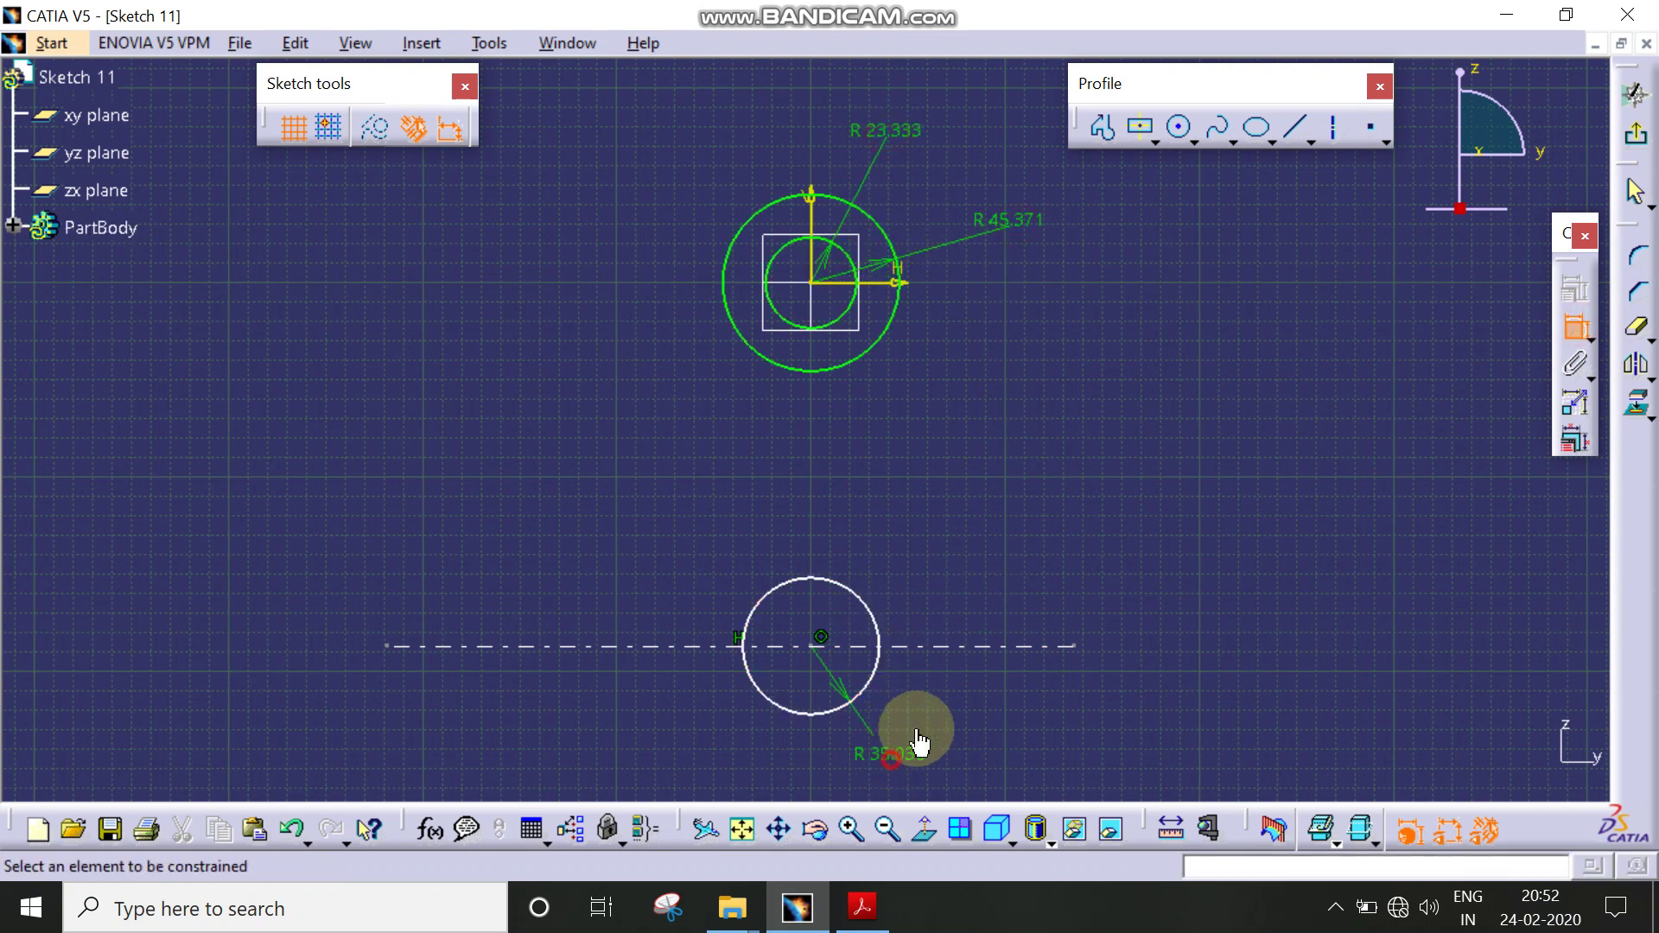
# Step: Make the lower circle's centre coincident with the axis and dimension the 186.831 vertical spacing
pyautogui.click(906, 646)
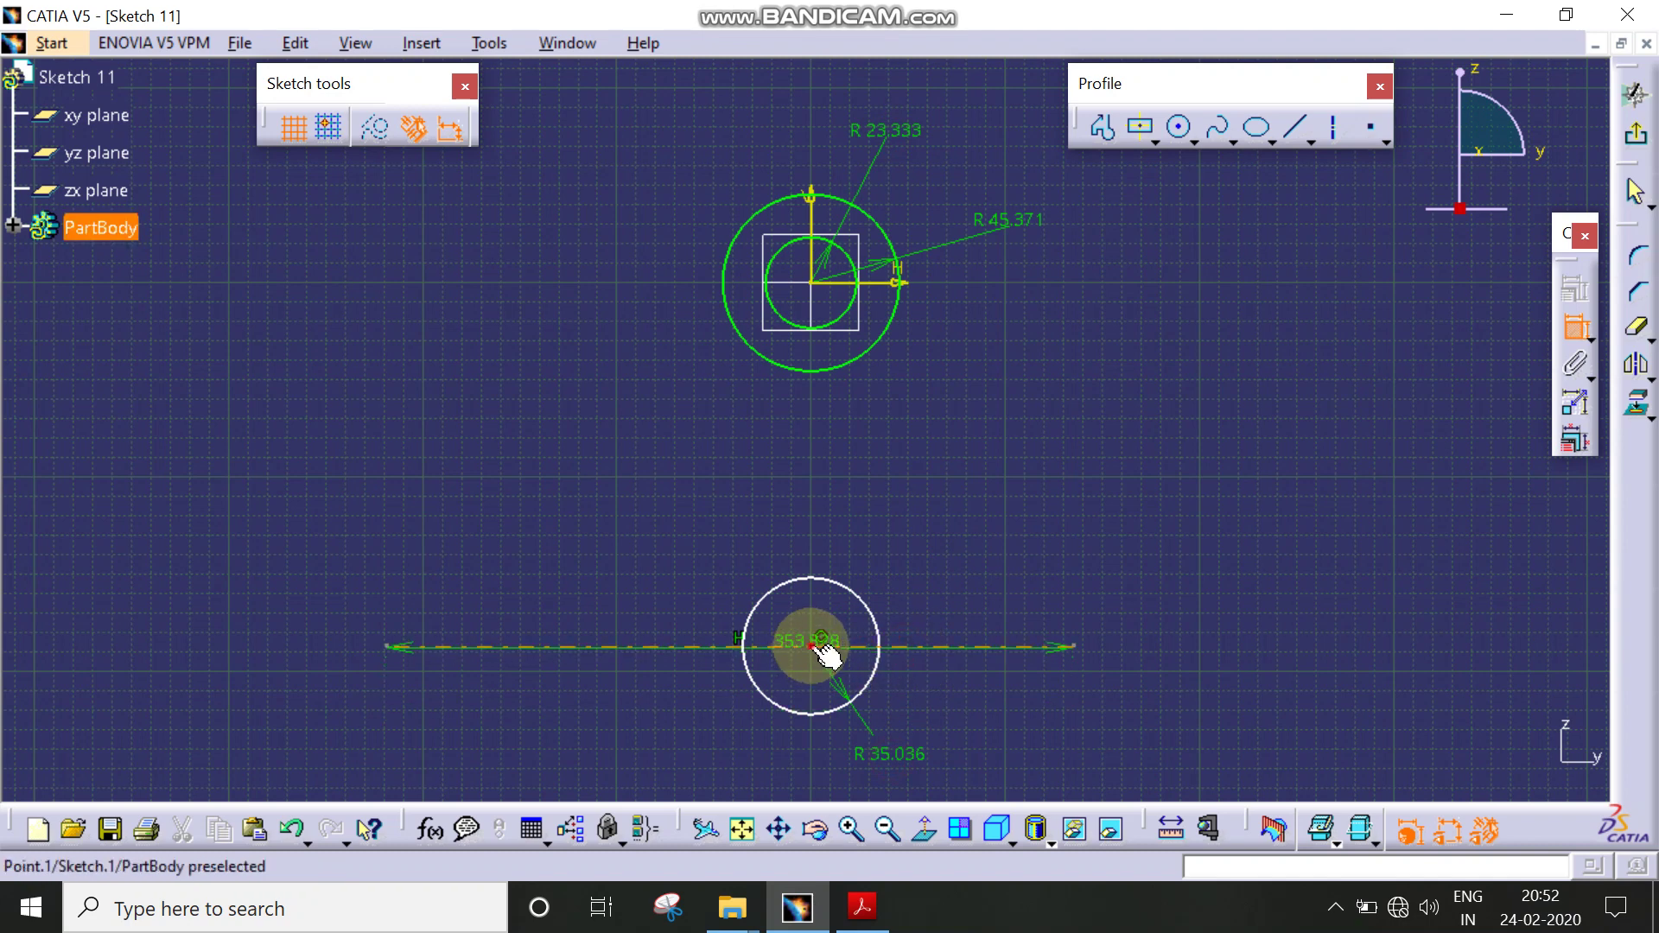
pyautogui.rightClick(964, 493)
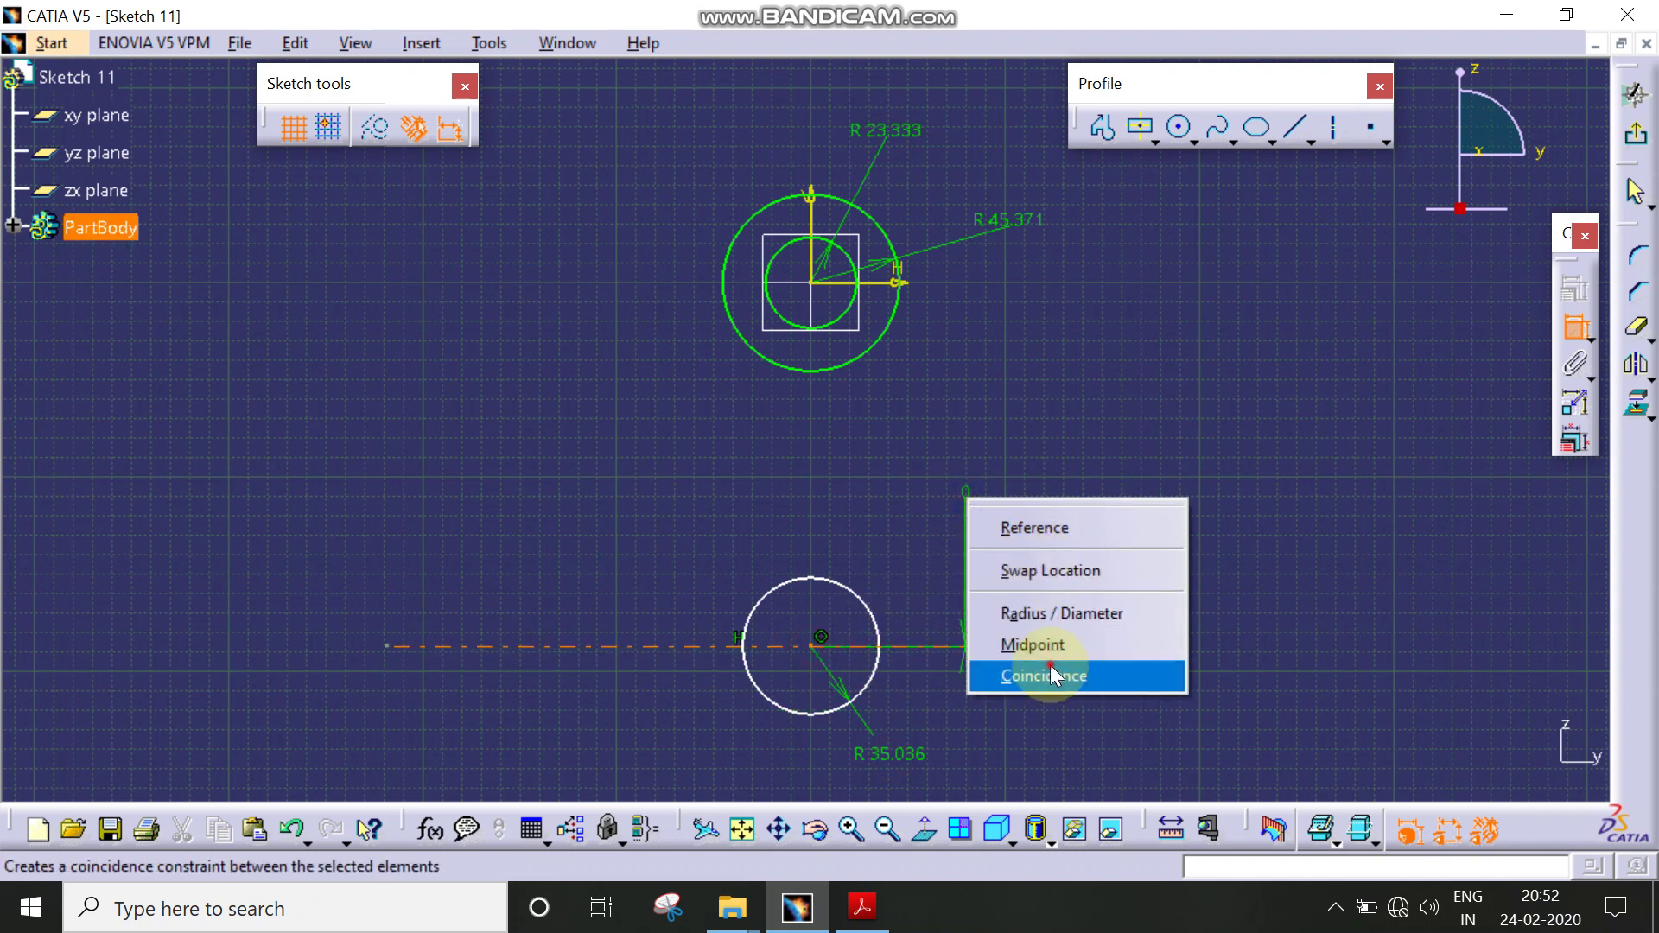
pyautogui.click(1051, 674)
pyautogui.click(959, 654)
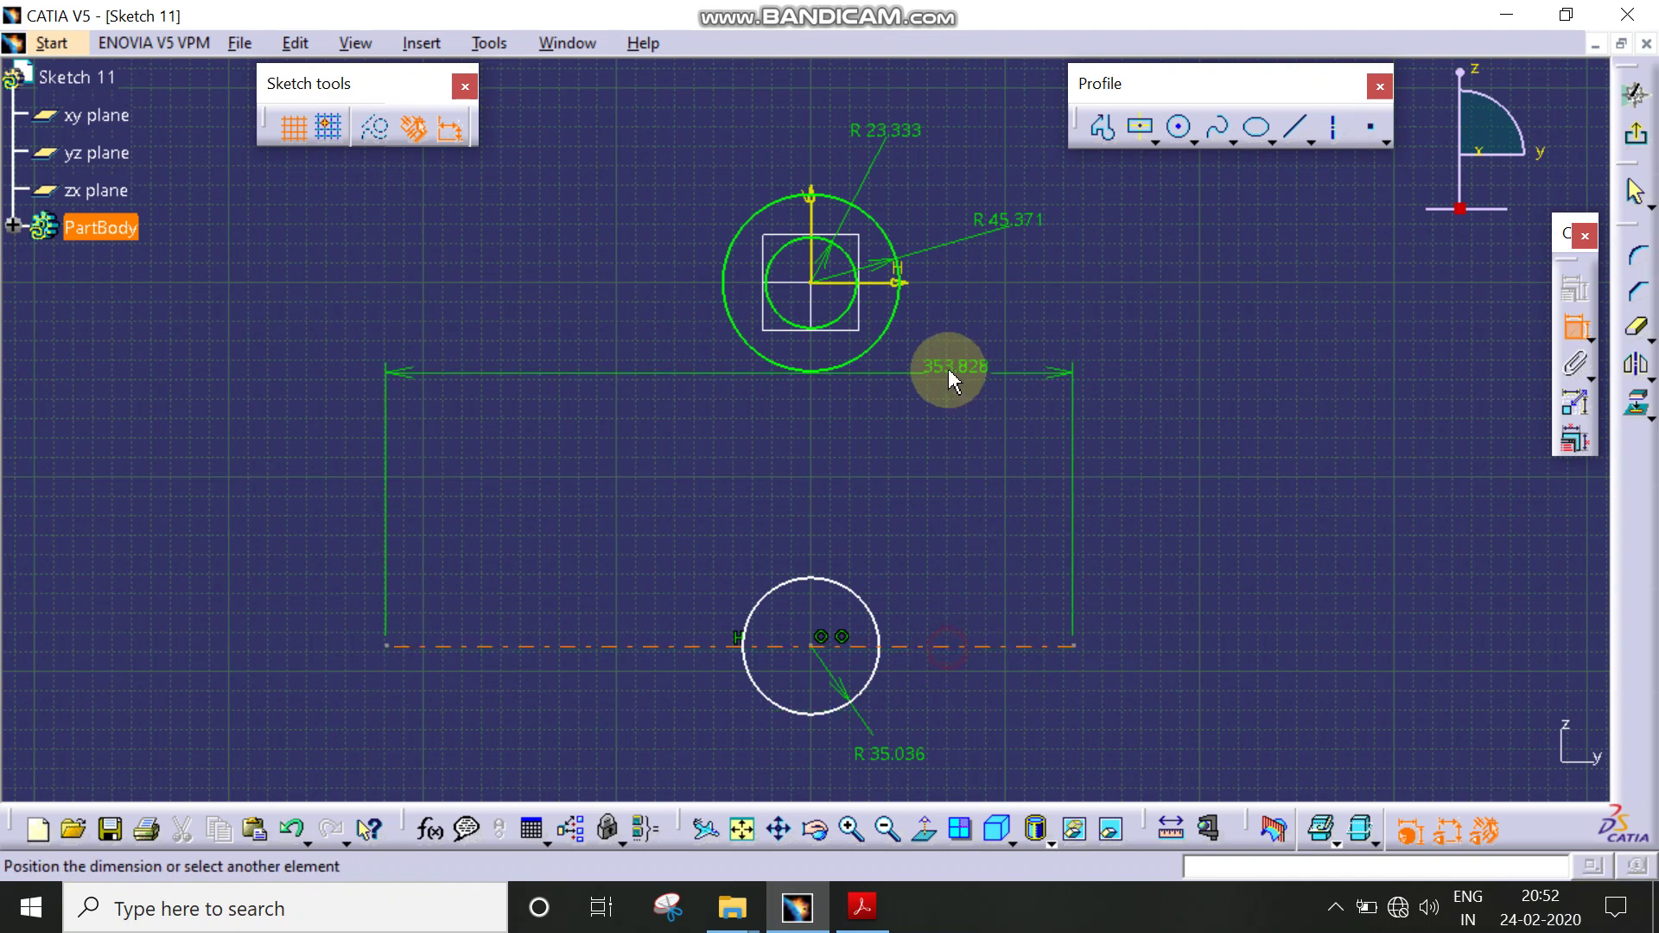
pyautogui.click(875, 285)
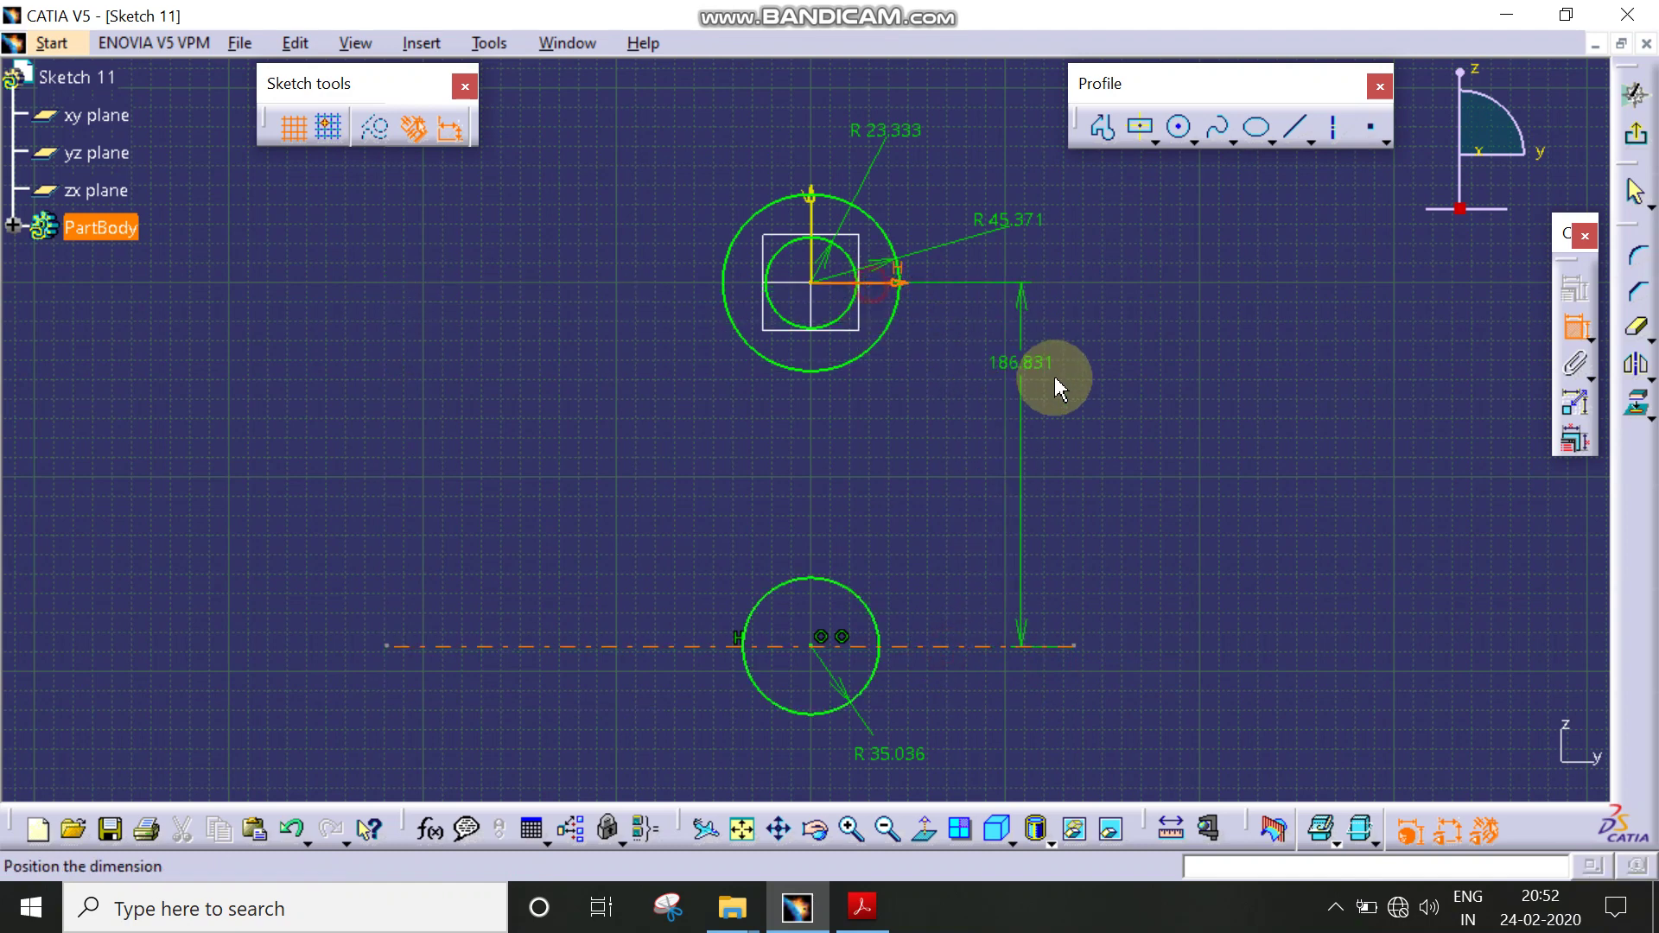
pyautogui.click(1150, 446)
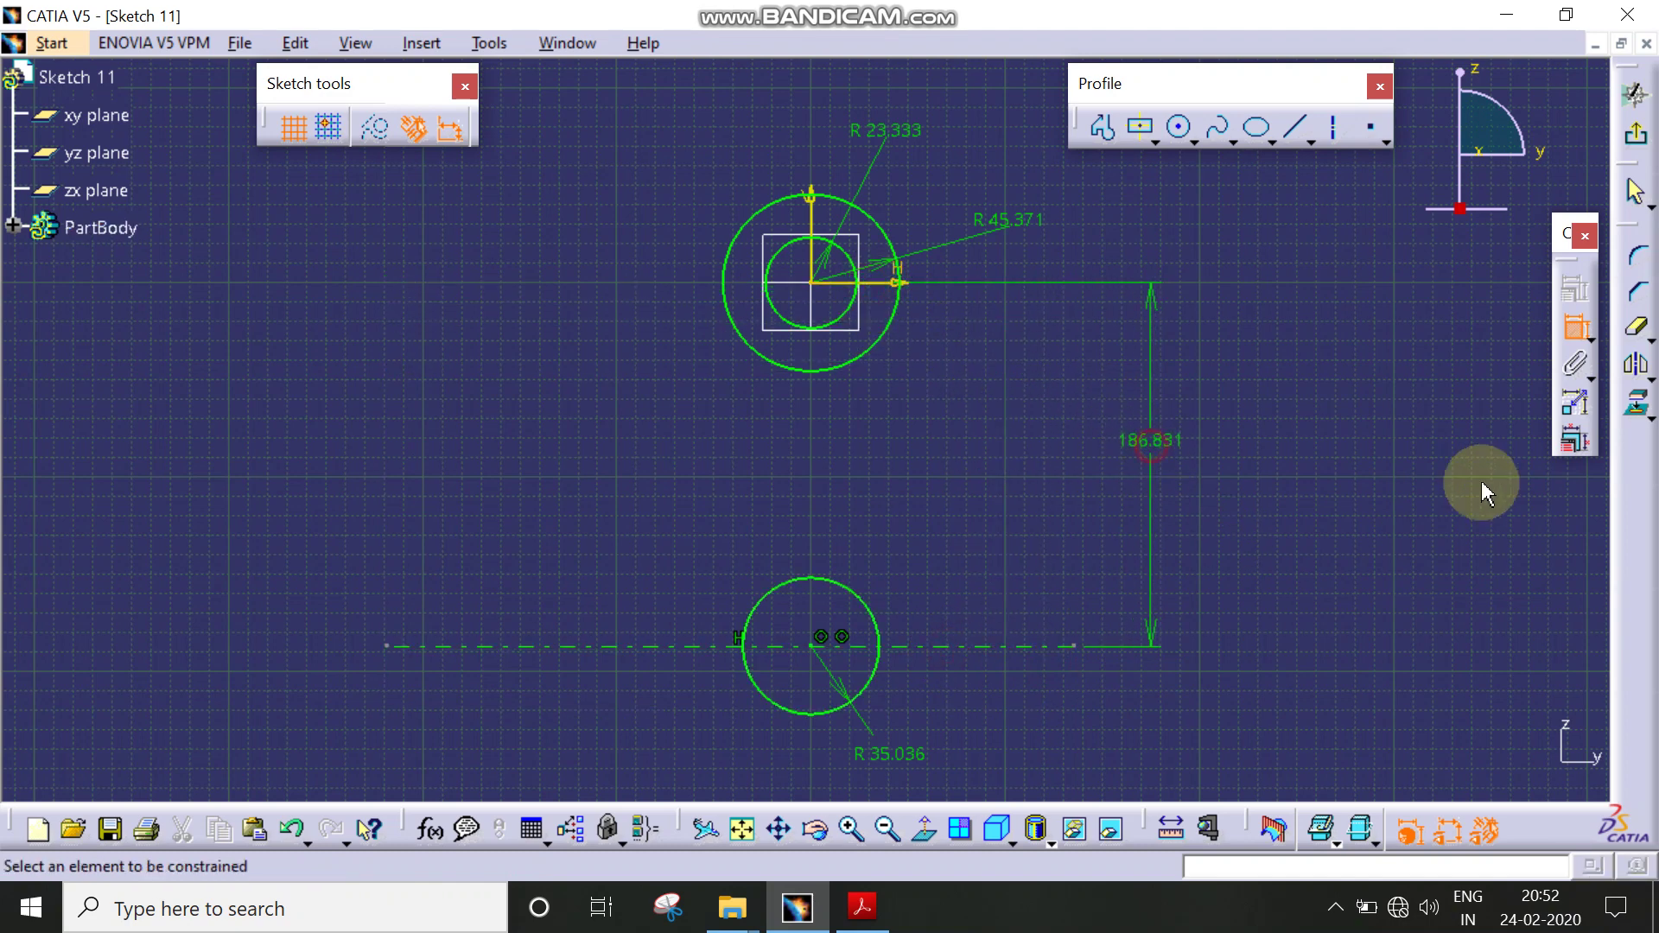
pyautogui.doubleClick(988, 227)
# Step: Change the origin circles to diameter dimensions: outer D90, inner D45
pyautogui.click(1028, 353)
pyautogui.click(1026, 399)
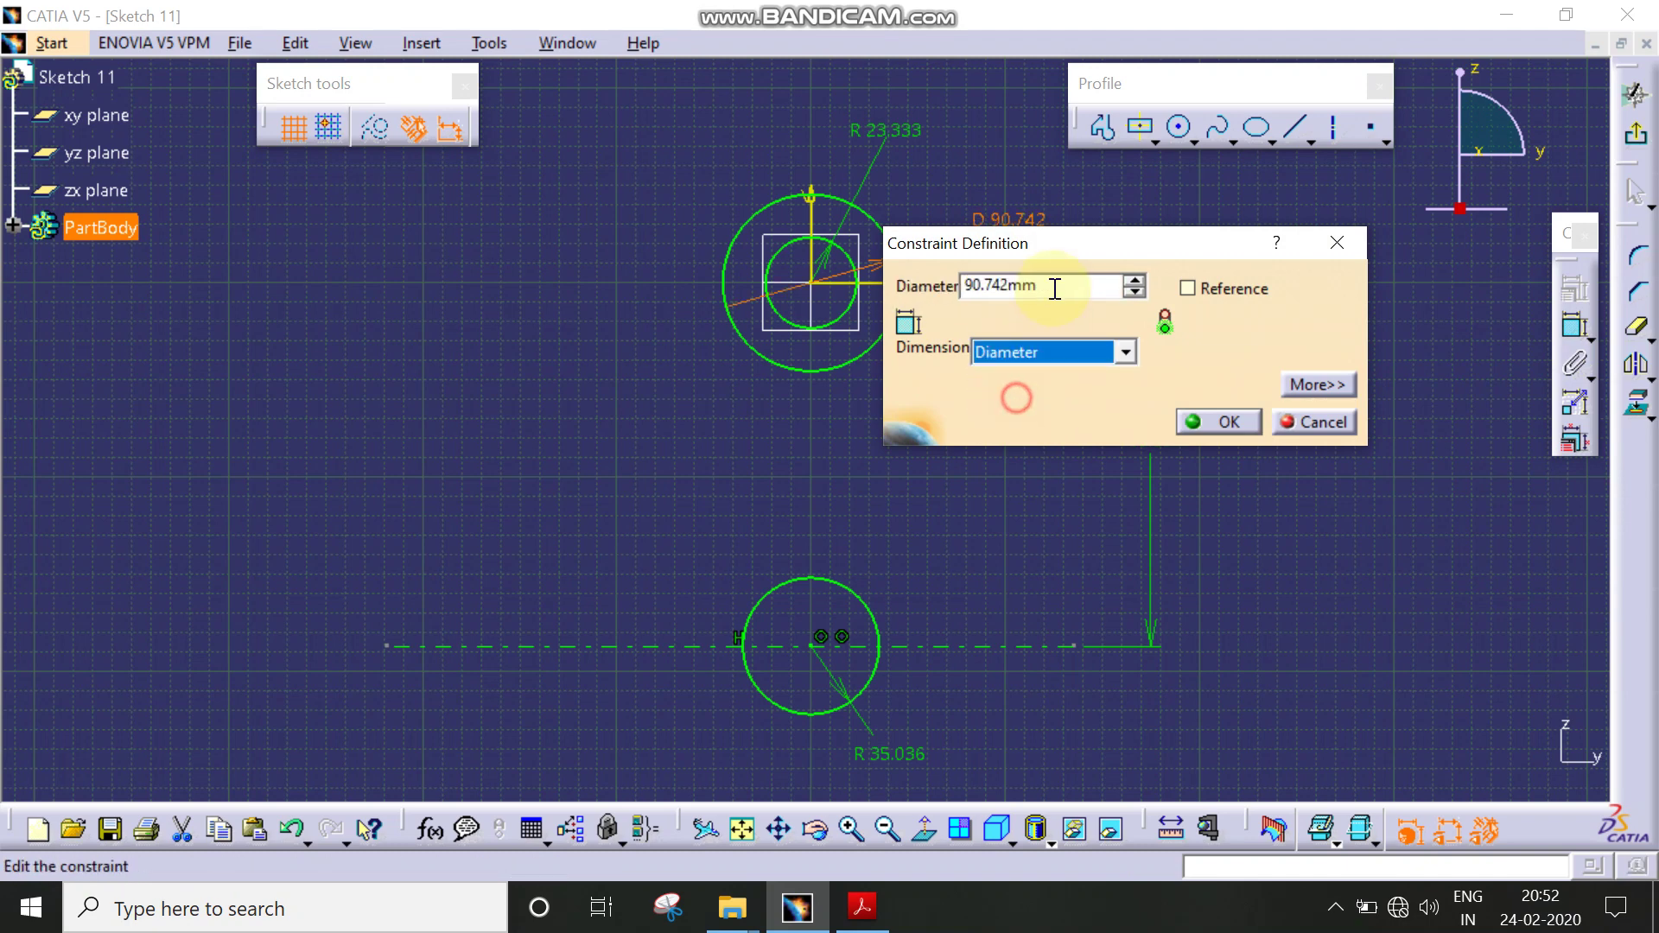
pyautogui.moveTo(1085, 288); pyautogui.dragTo(1001, 286)
pyautogui.write('90')
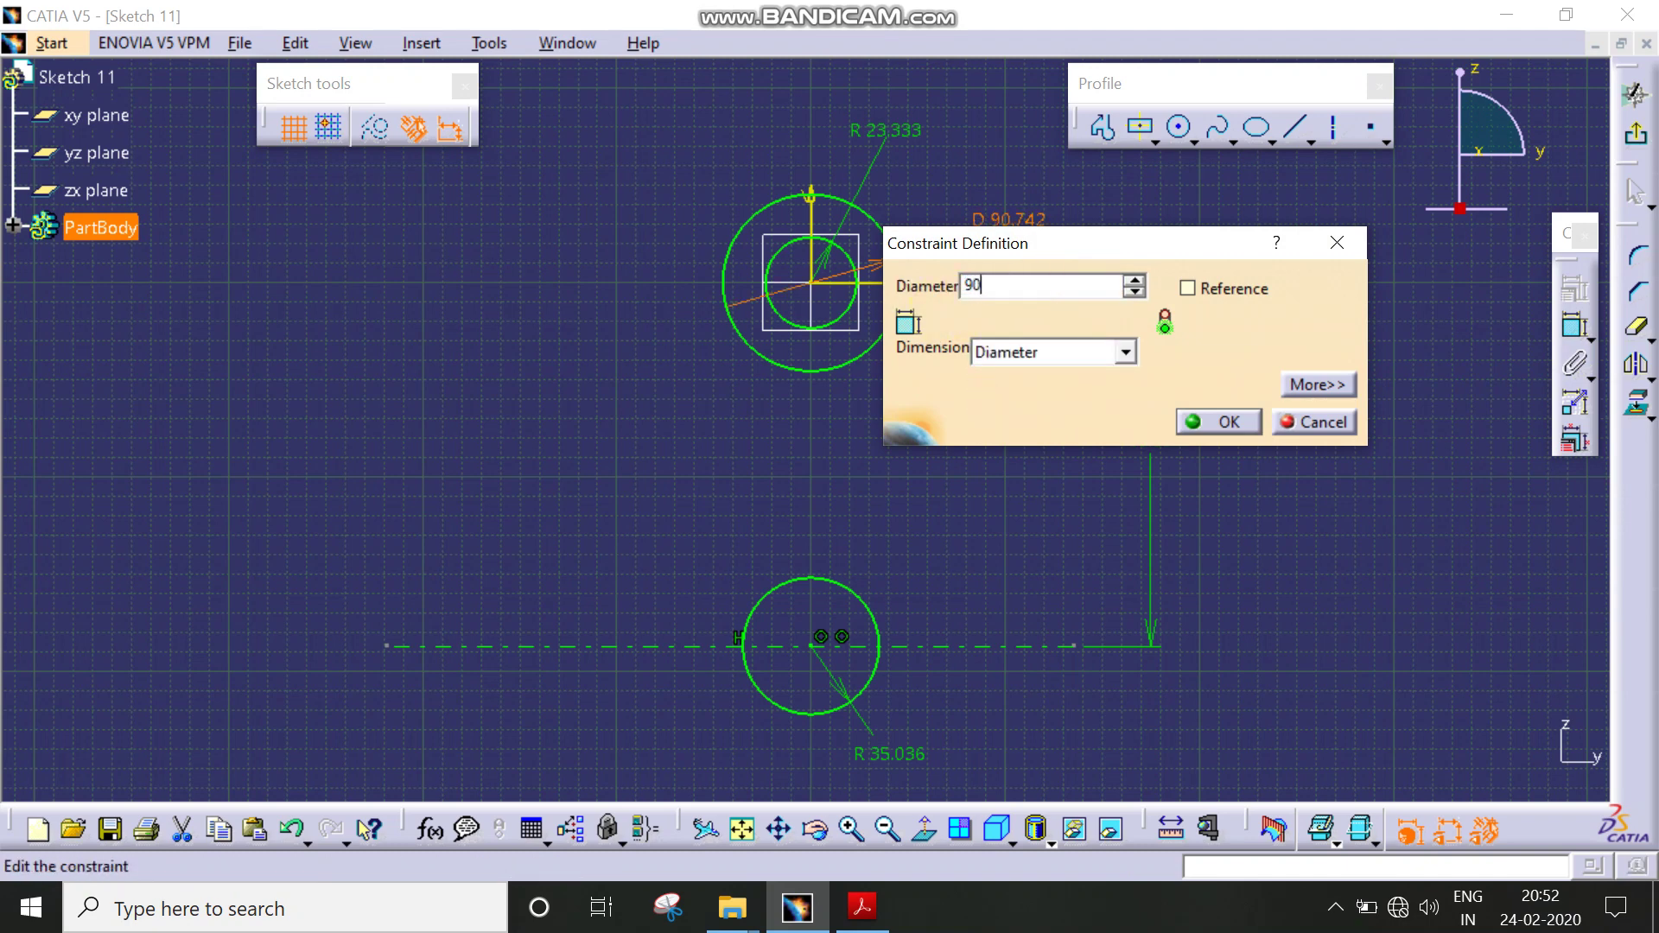
pyautogui.press('Return')
pyautogui.doubleClick(881, 128)
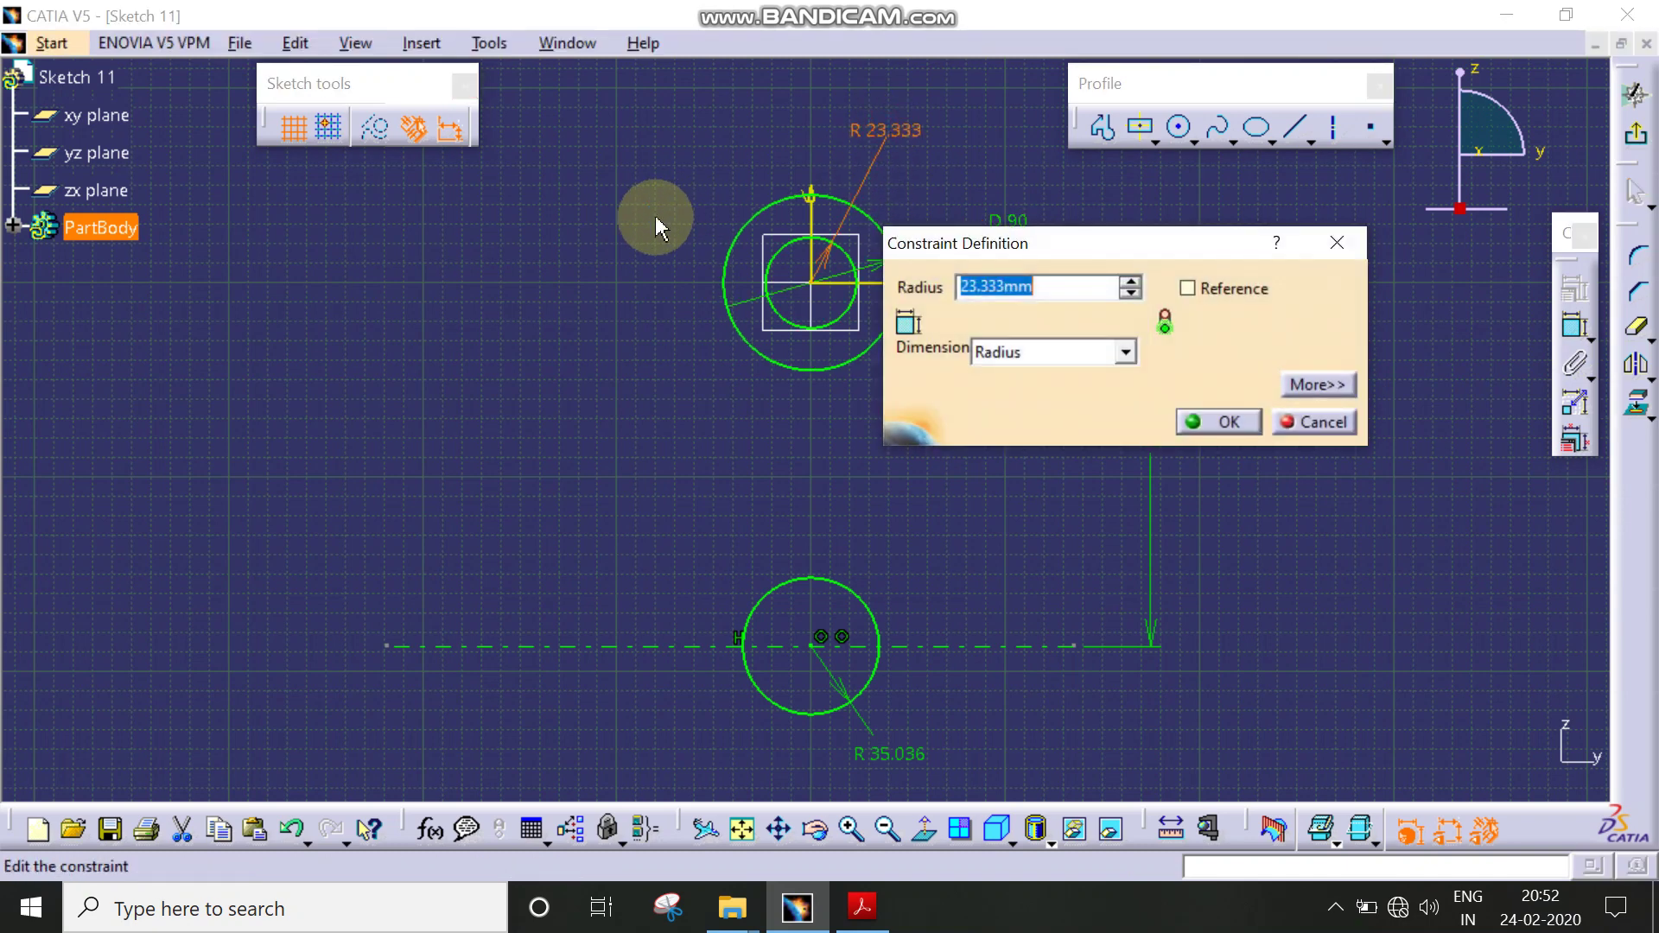
pyautogui.click(1064, 346)
pyautogui.click(1015, 394)
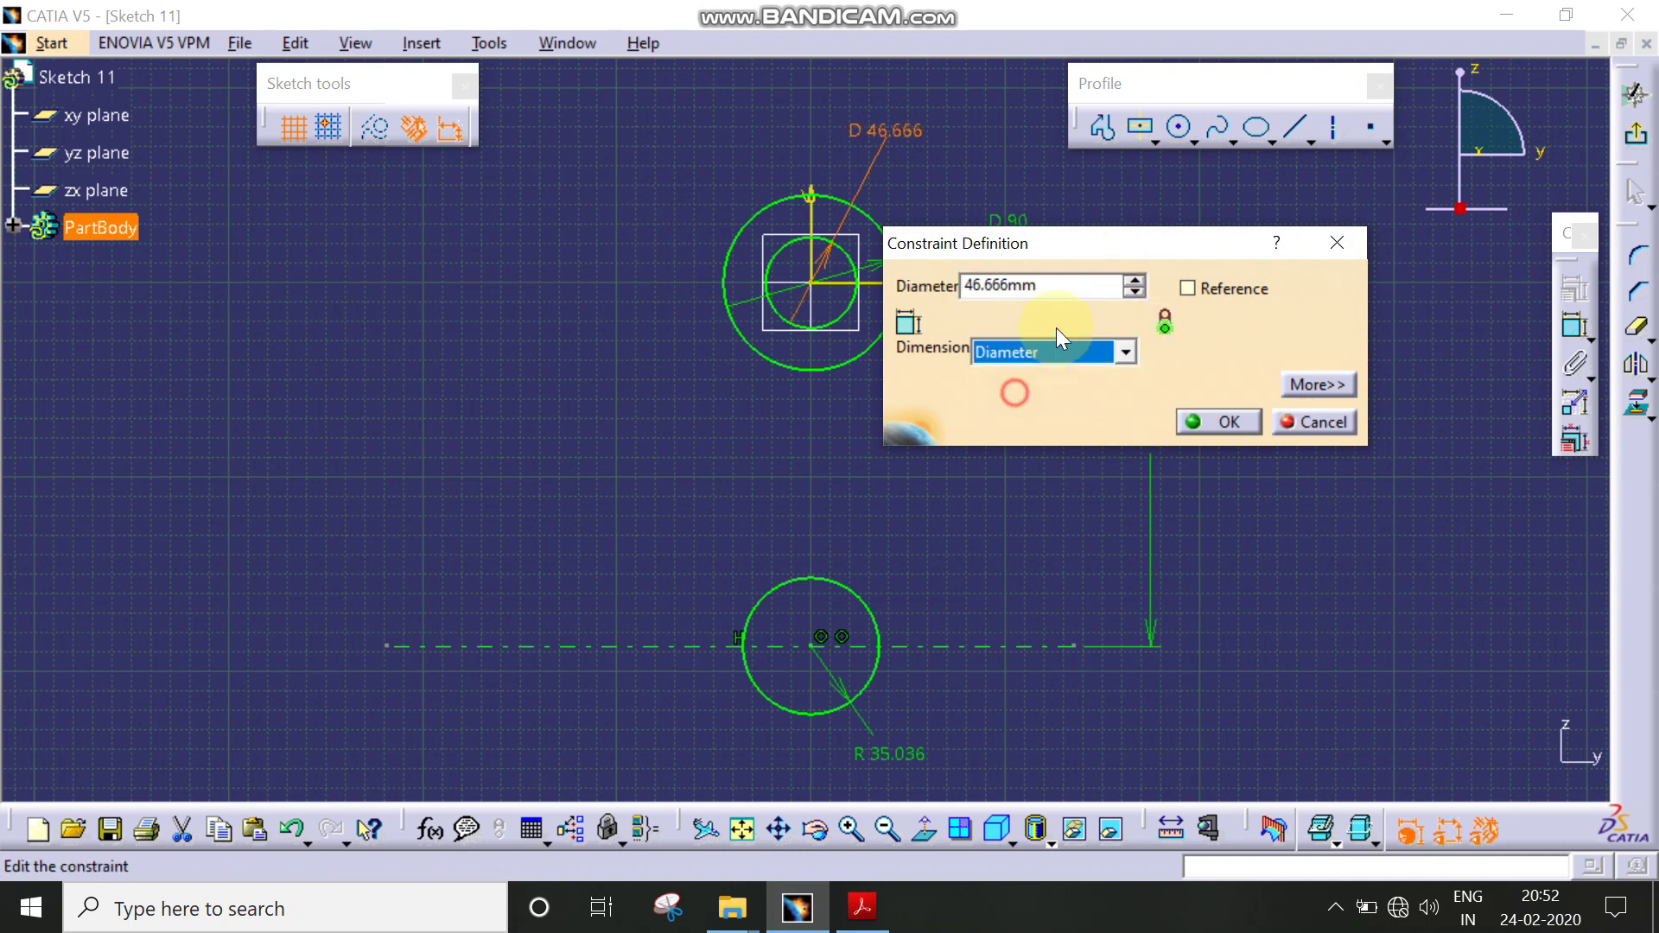
pyautogui.press('Return')
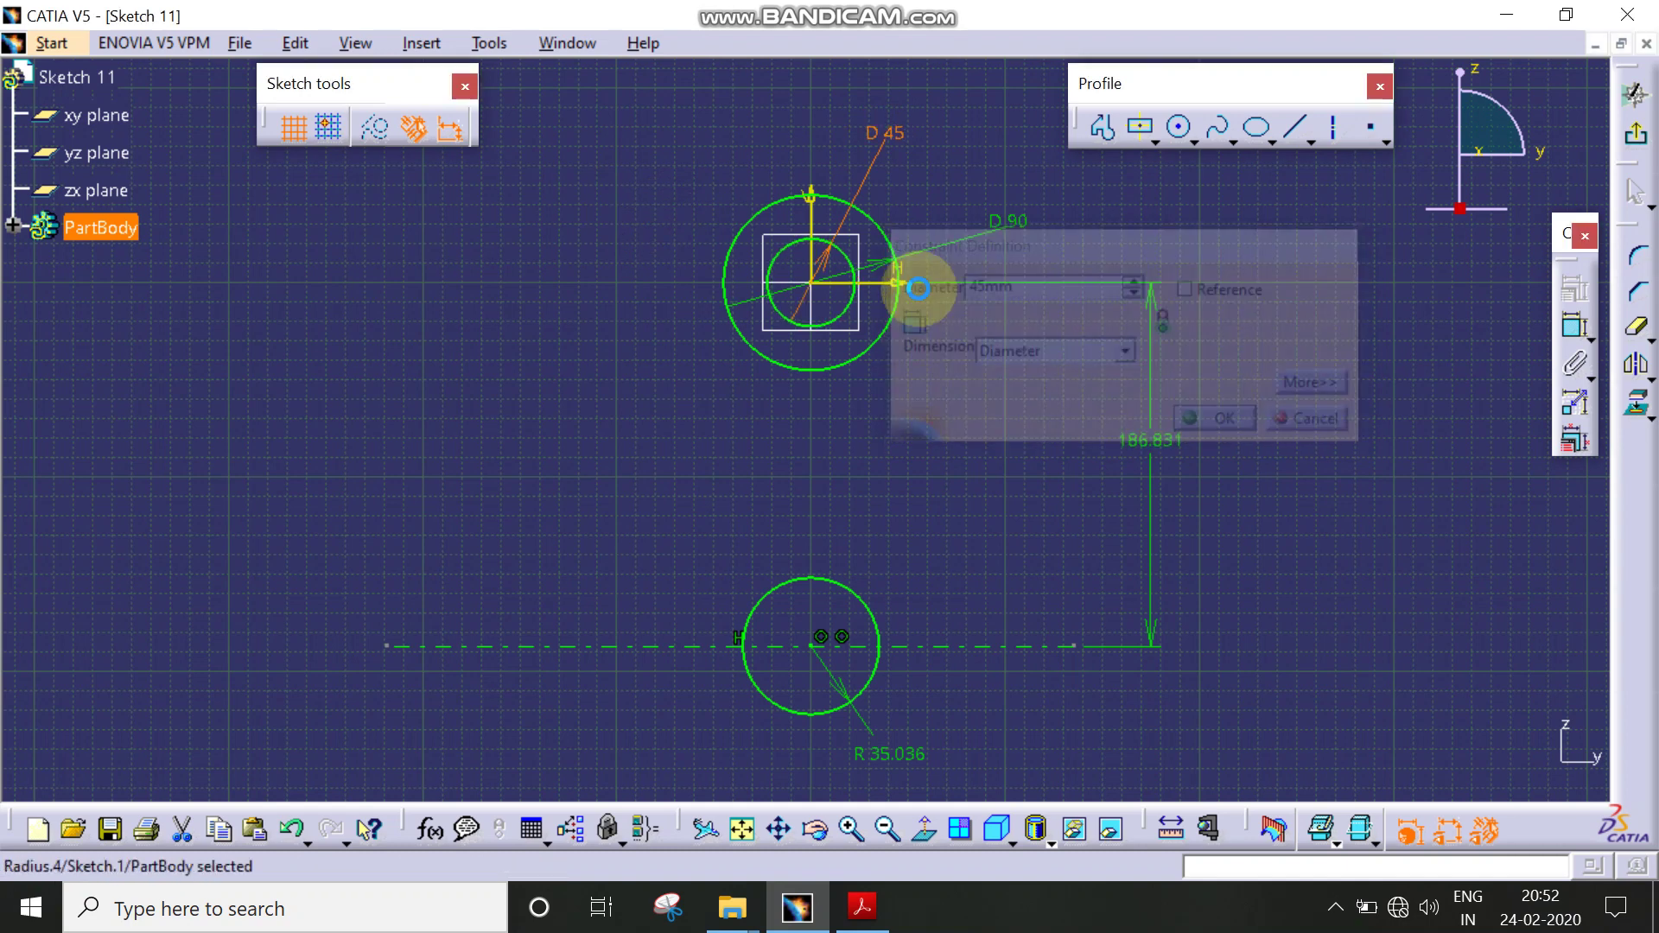
# Step: Set the lower circle to D90 and the centre spacing to 178, then view the PDF
pyautogui.doubleClick(899, 754)
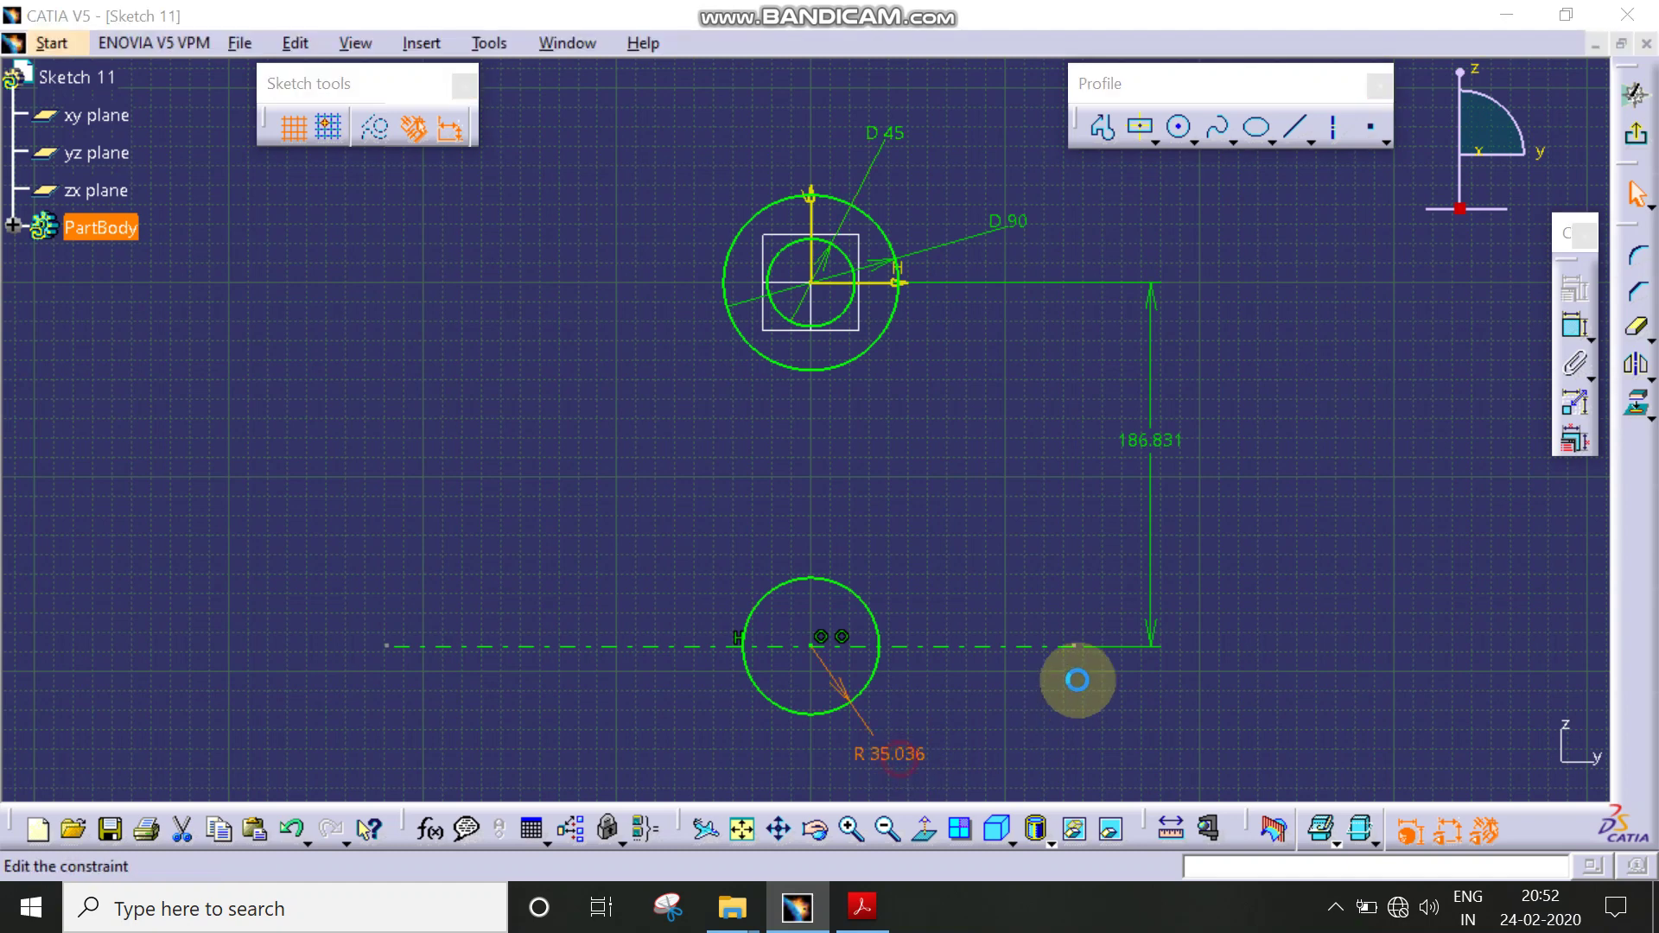
pyautogui.click(1037, 352)
pyautogui.click(1010, 398)
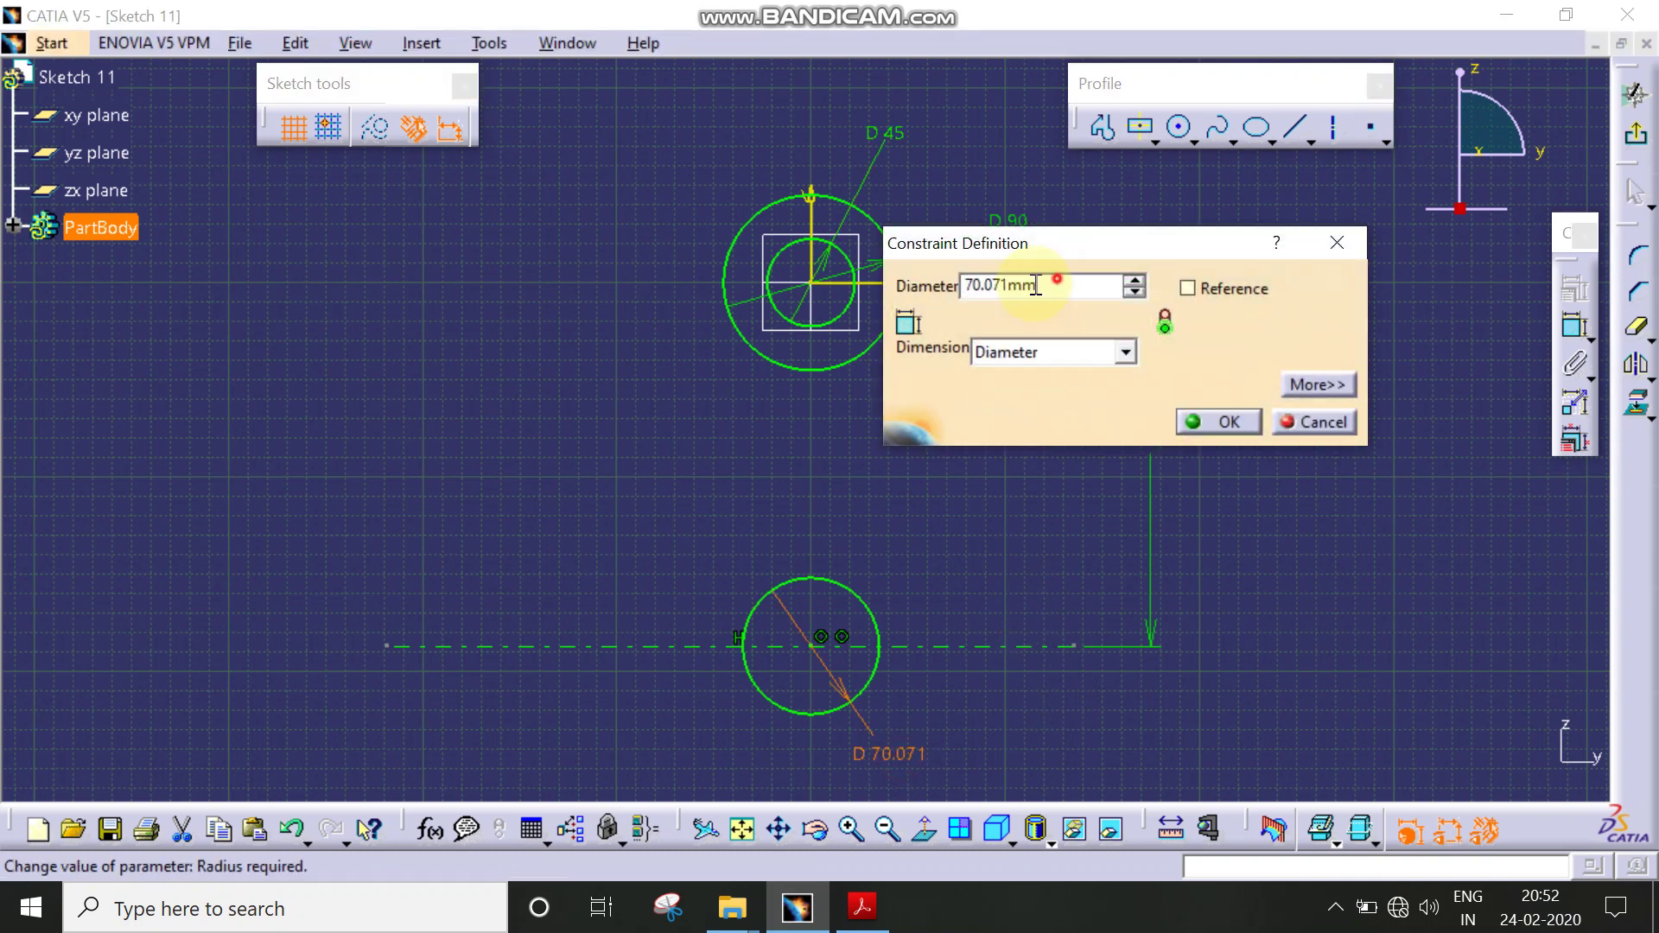
pyautogui.press('Return')
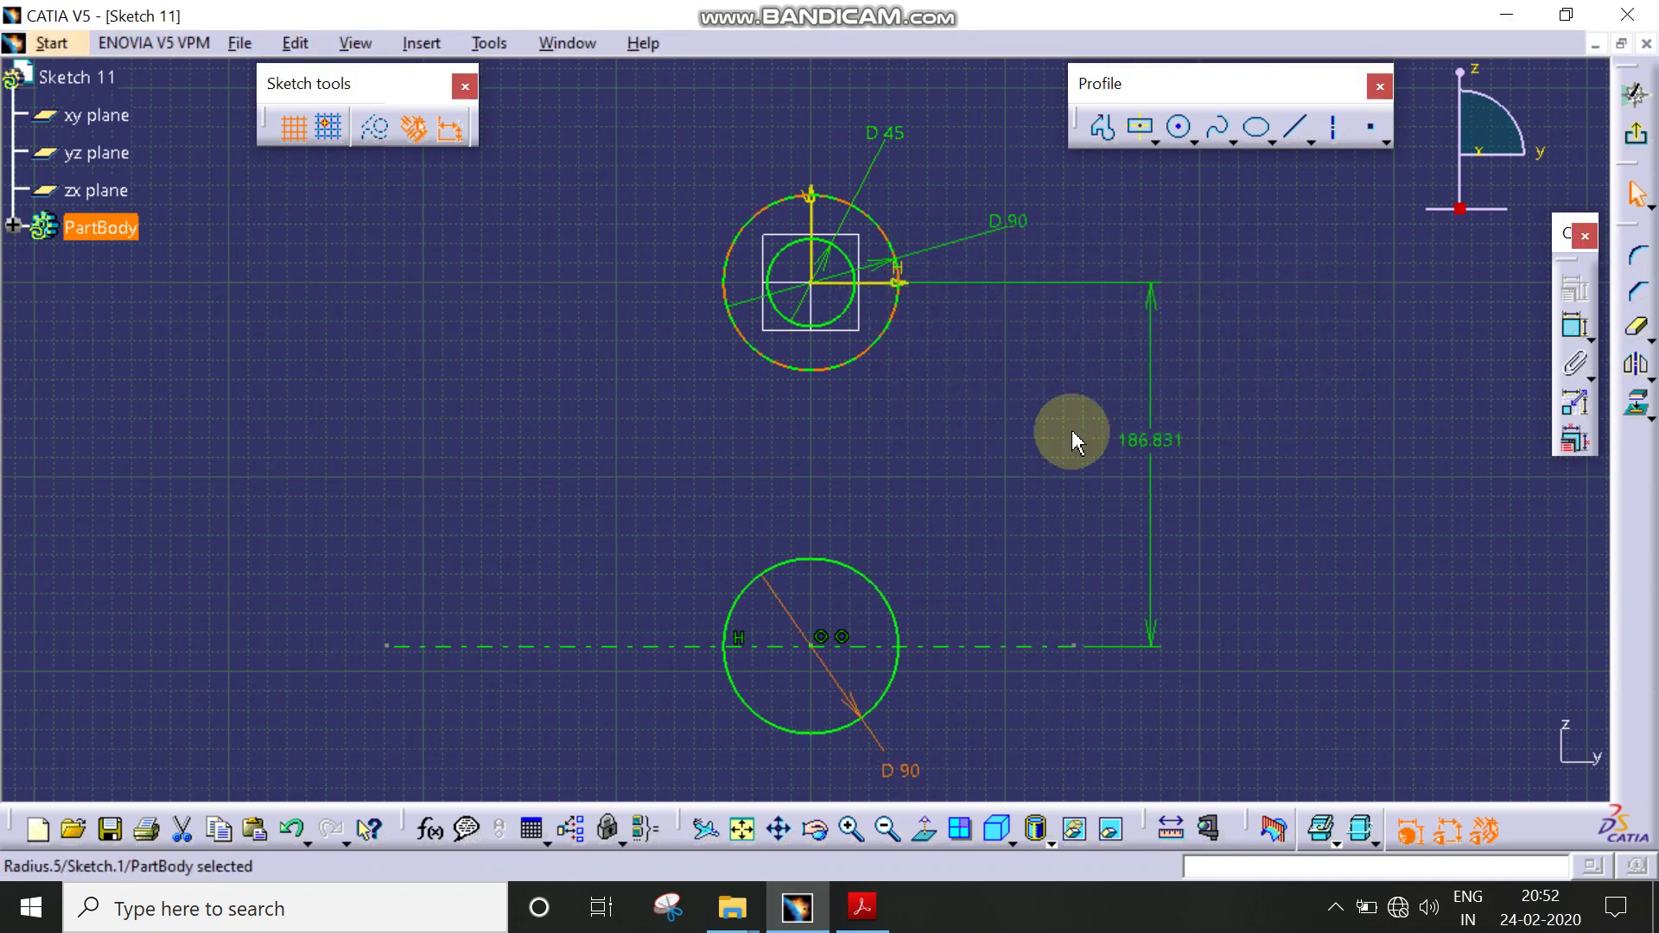
pyautogui.doubleClick(1150, 443)
pyautogui.write('178')
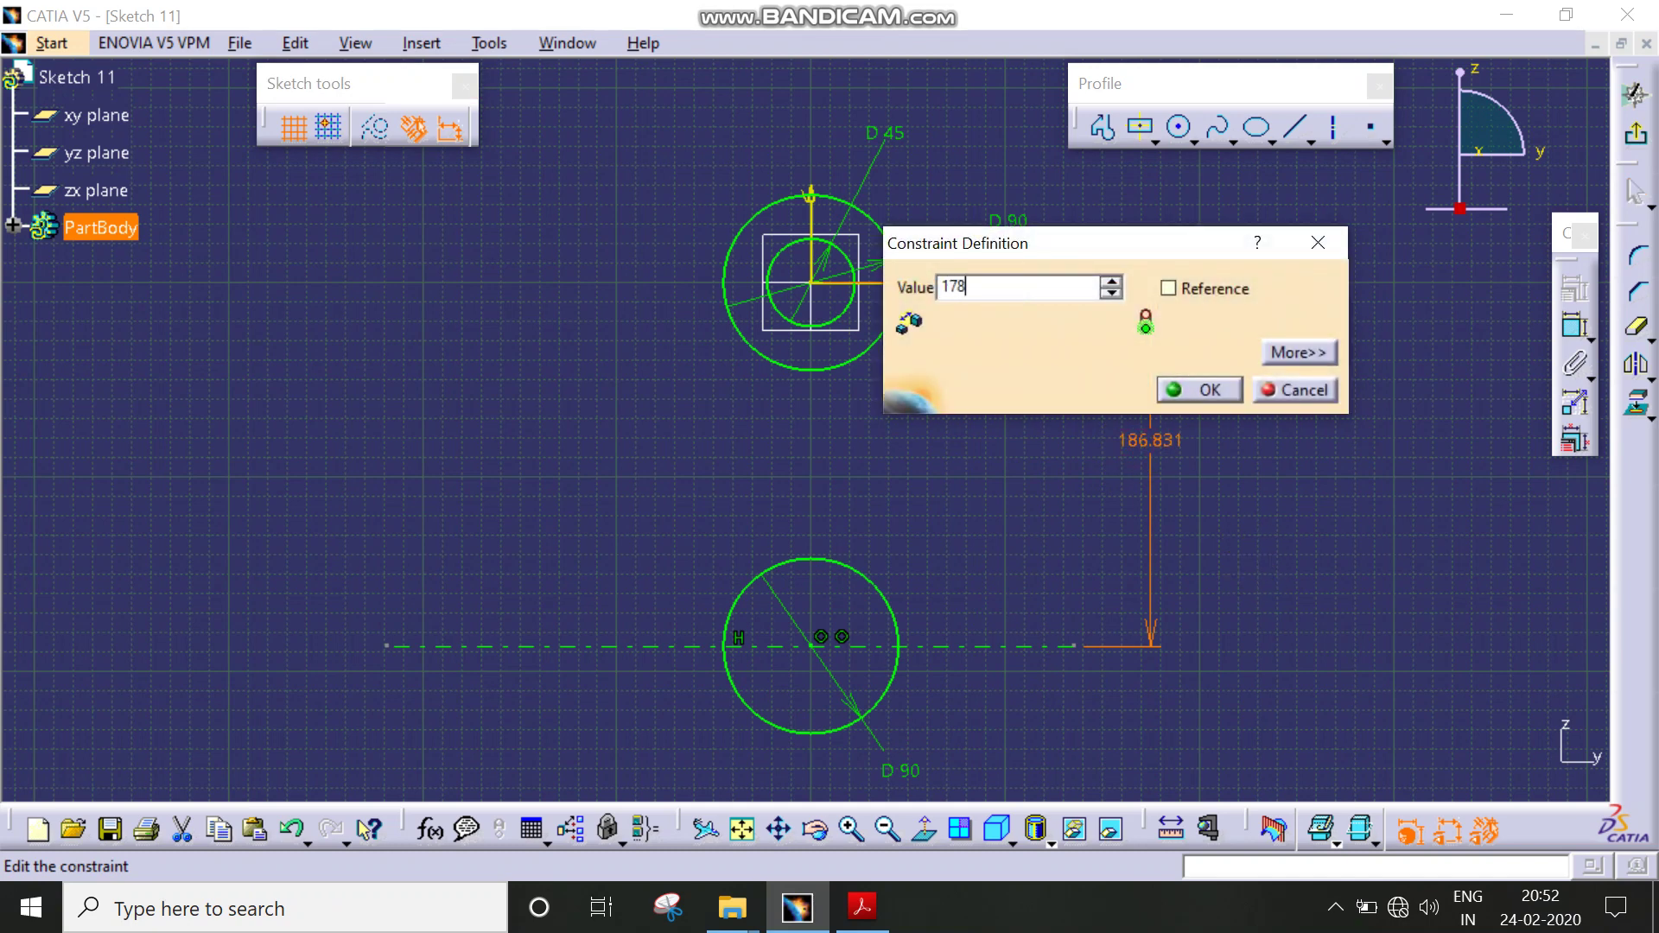
pyautogui.press('Return')
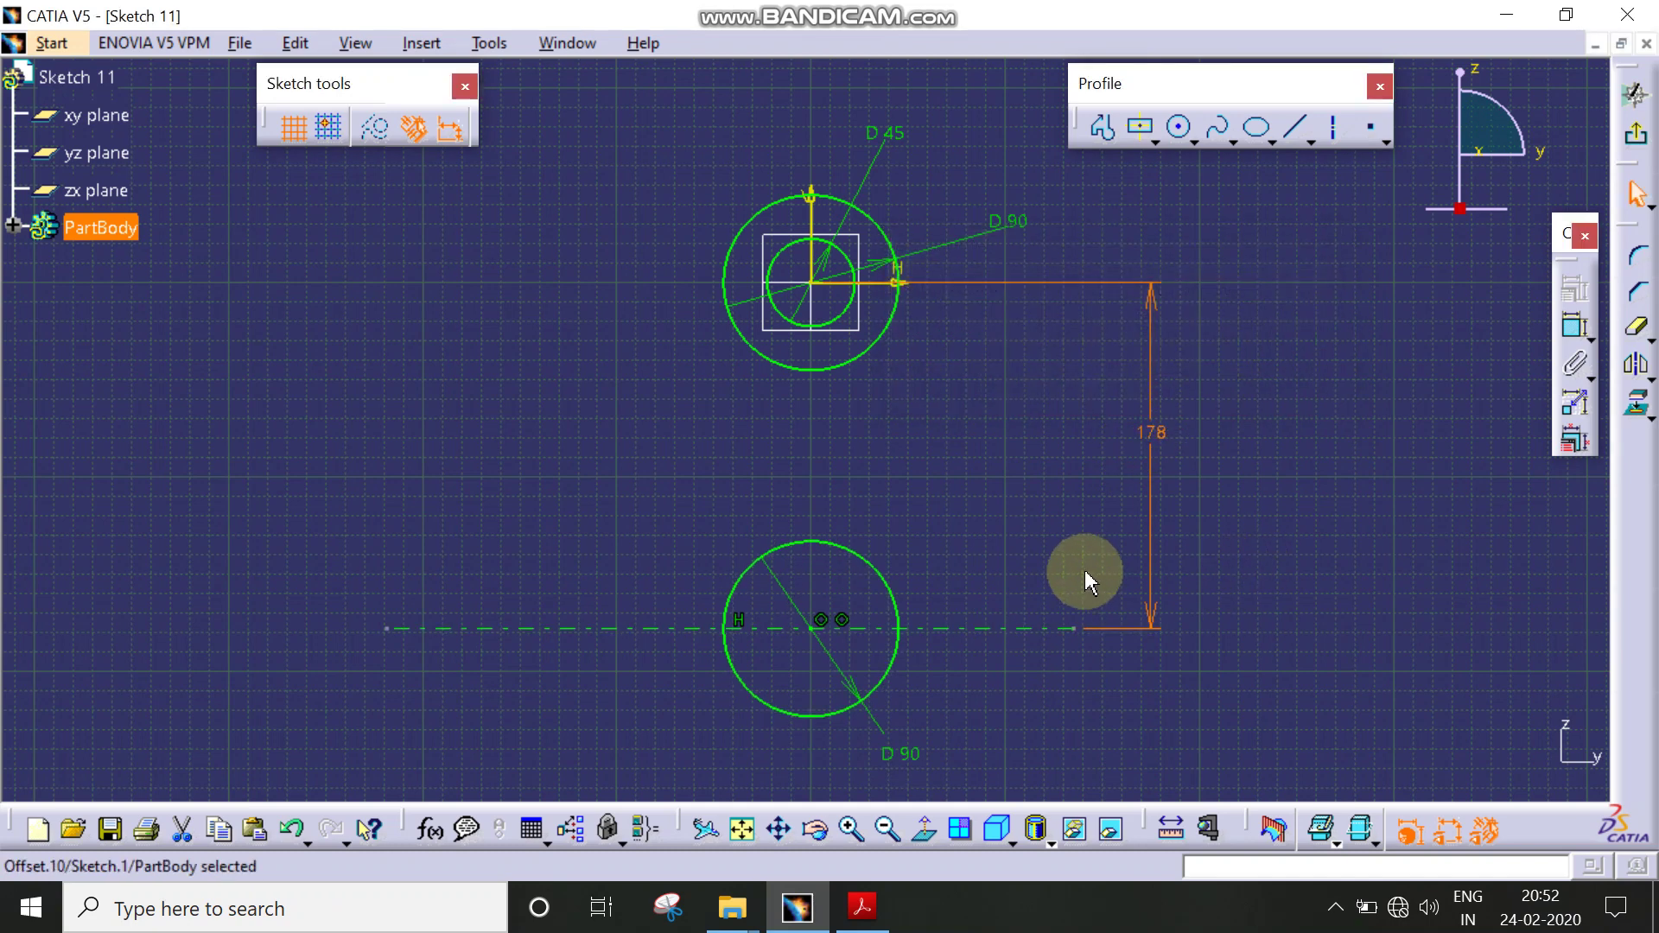
pyautogui.keyDown('ctrl'); pyautogui.moveTo(1082, 574); pyautogui.dragTo(1093, 556, button='middle'); pyautogui.keyUp('ctrl')
pyautogui.click(862, 907)
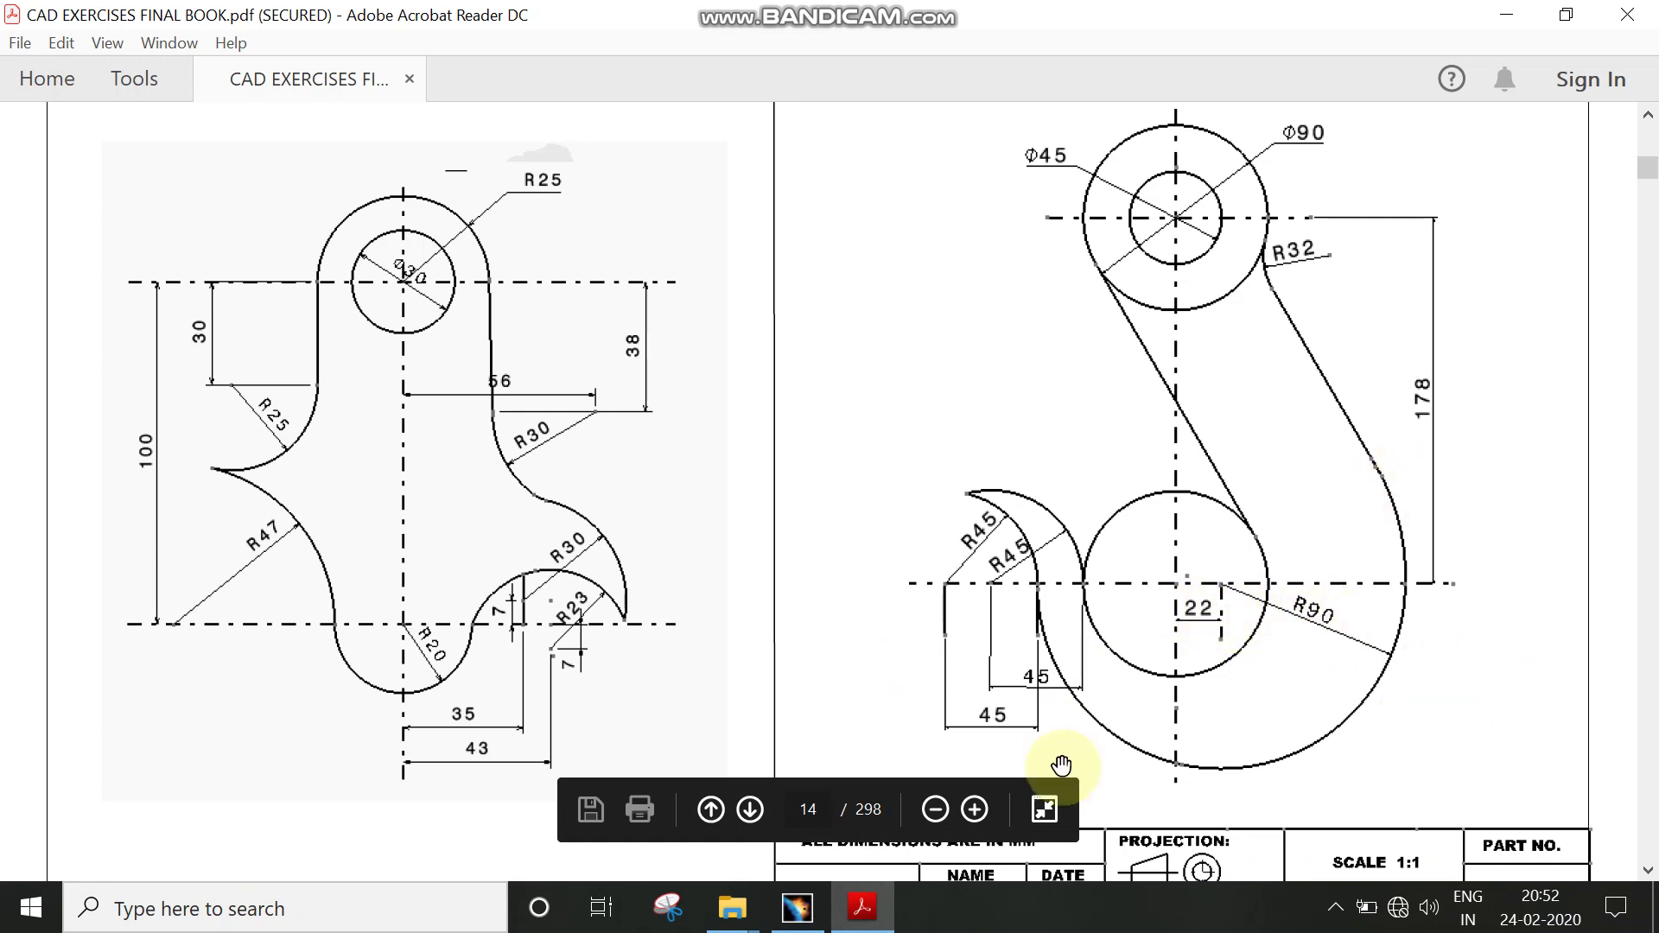
# Step: Draw a new circle around the lower circle and dimension it as radius 90
pyautogui.click(797, 906)
pyautogui.click(1180, 130)
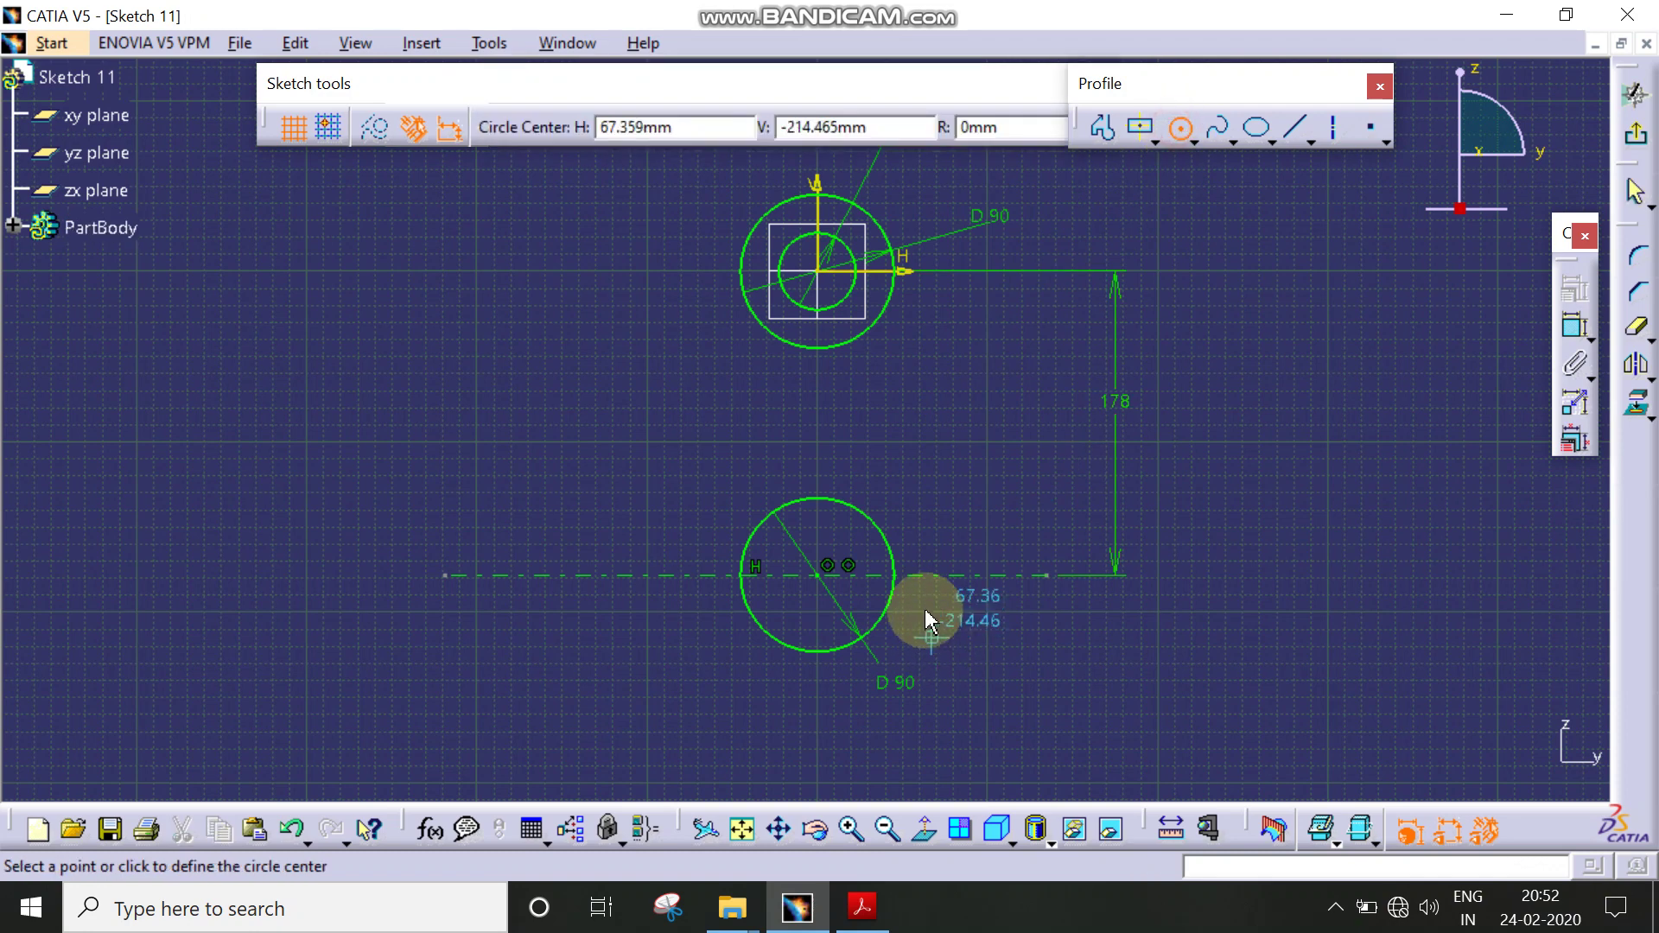
pyautogui.click(861, 575)
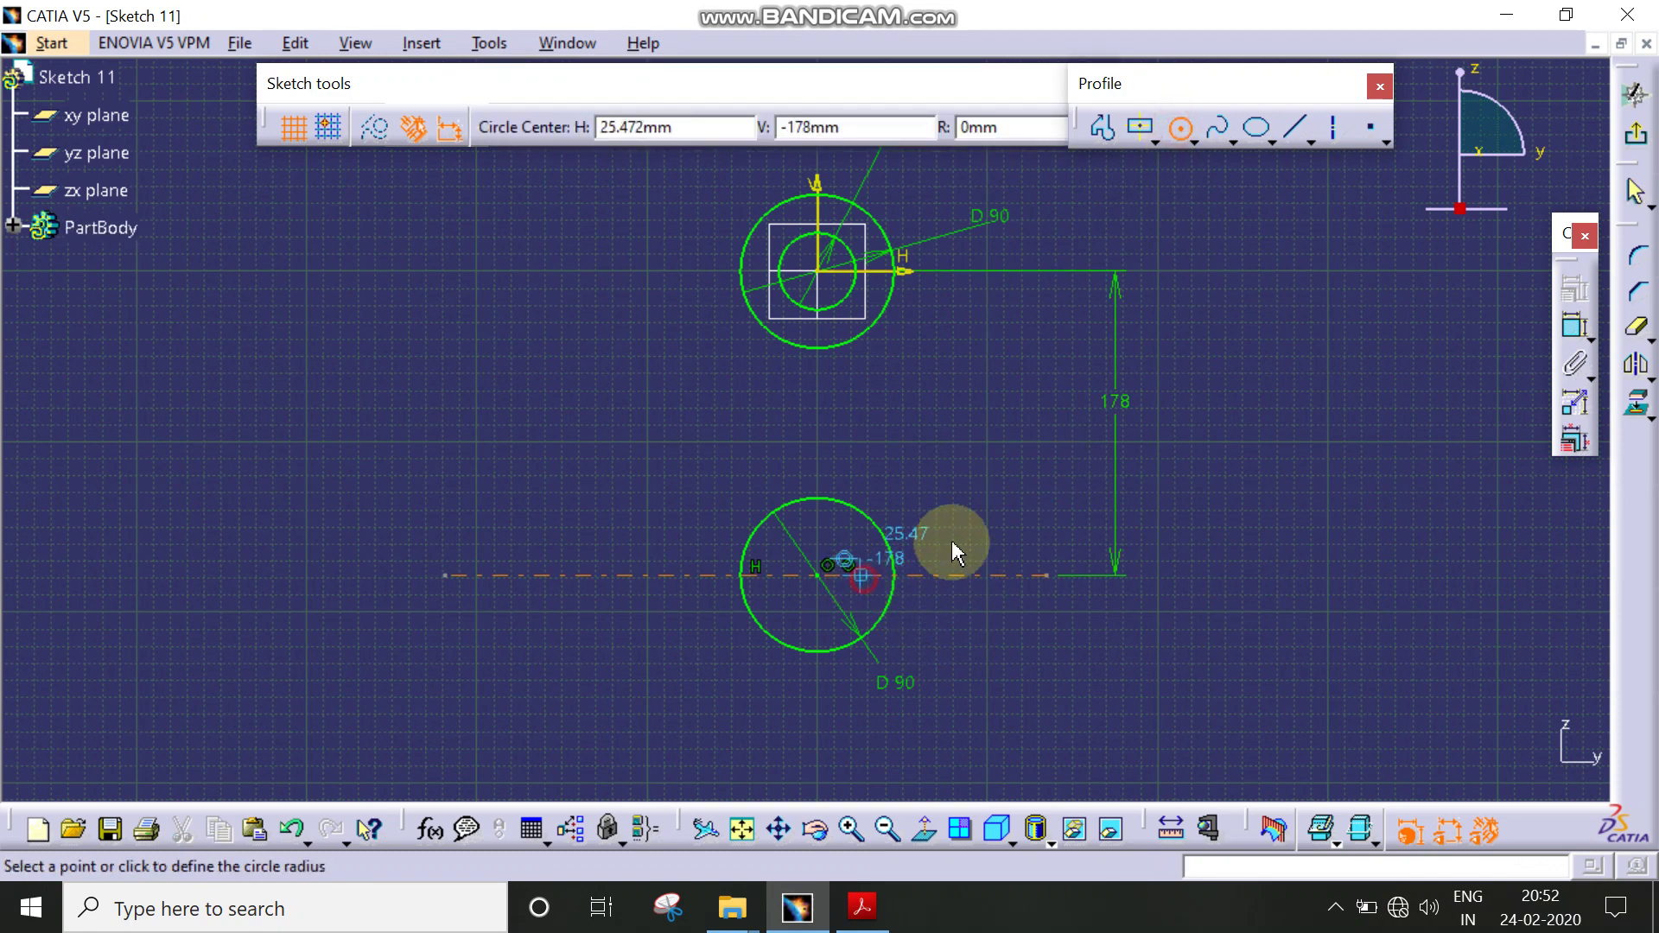
pyautogui.click(1063, 536)
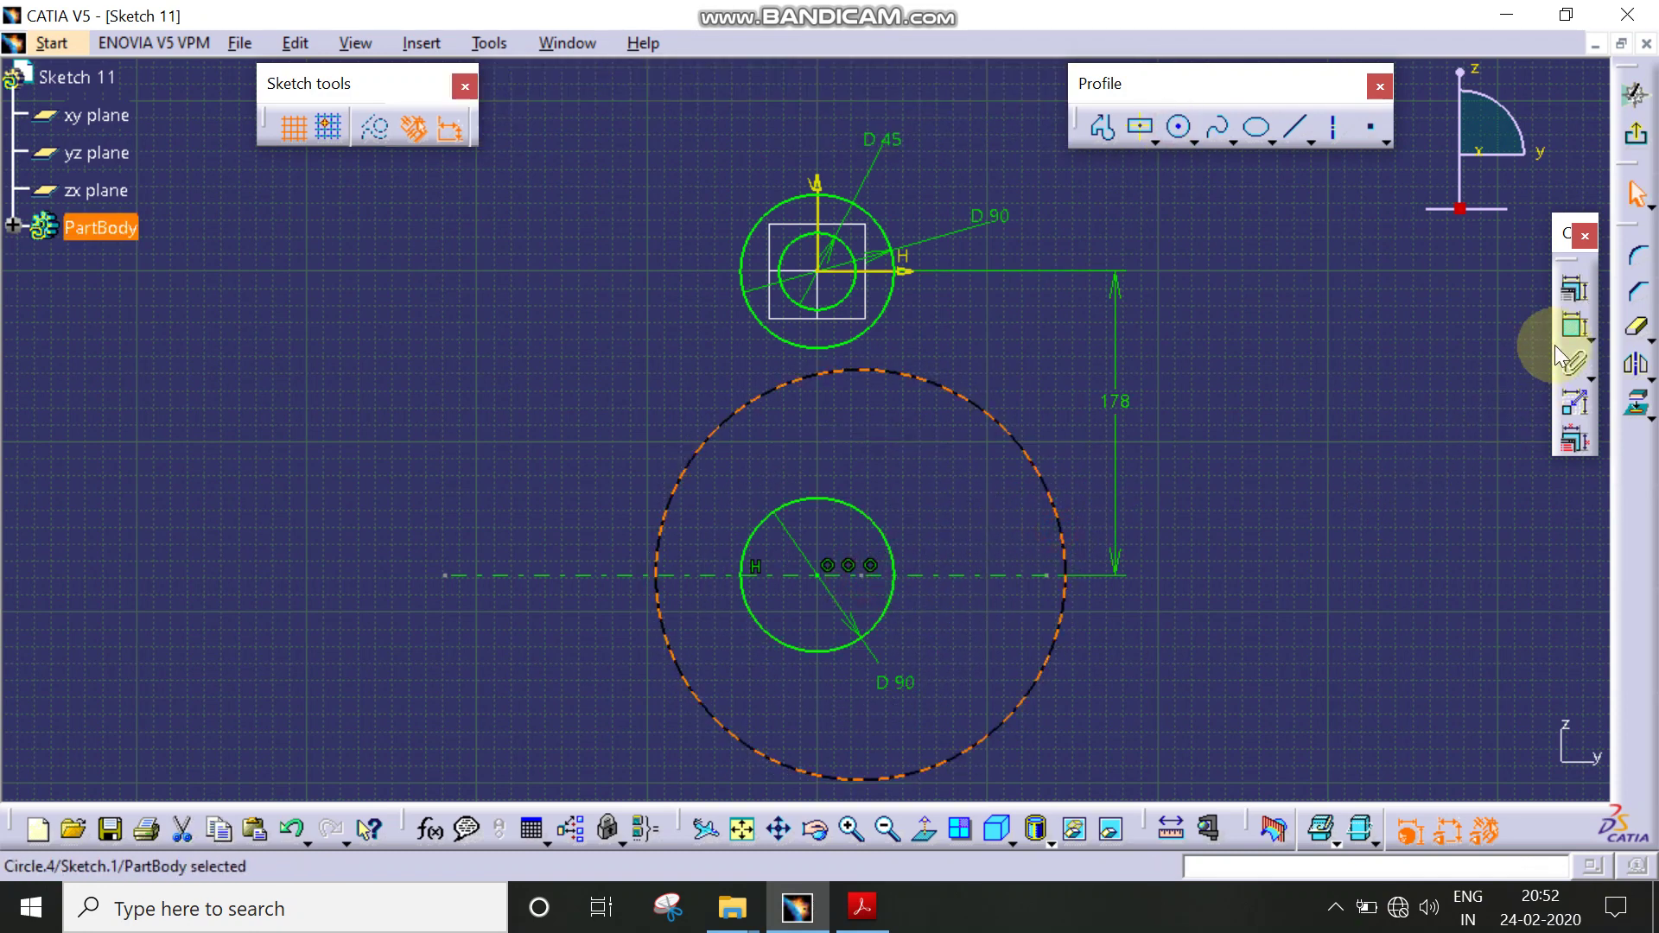
pyautogui.click(1574, 326)
pyautogui.doubleClick(1188, 659)
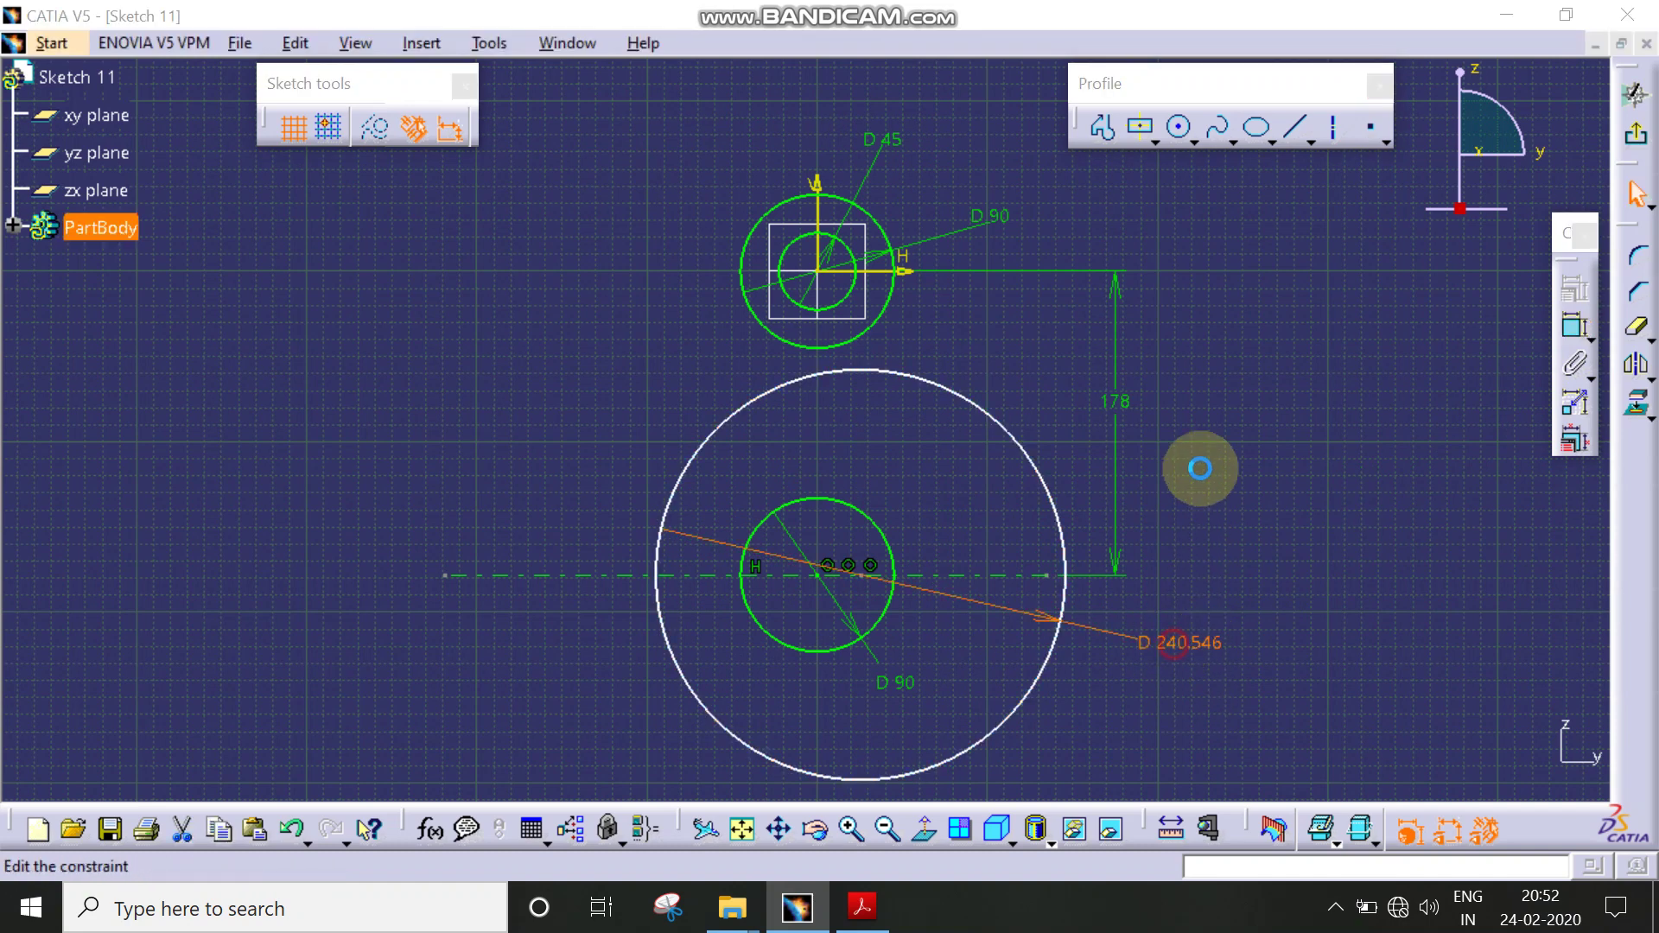
pyautogui.click(1000, 350)
pyautogui.click(1123, 352)
pyautogui.click(1003, 394)
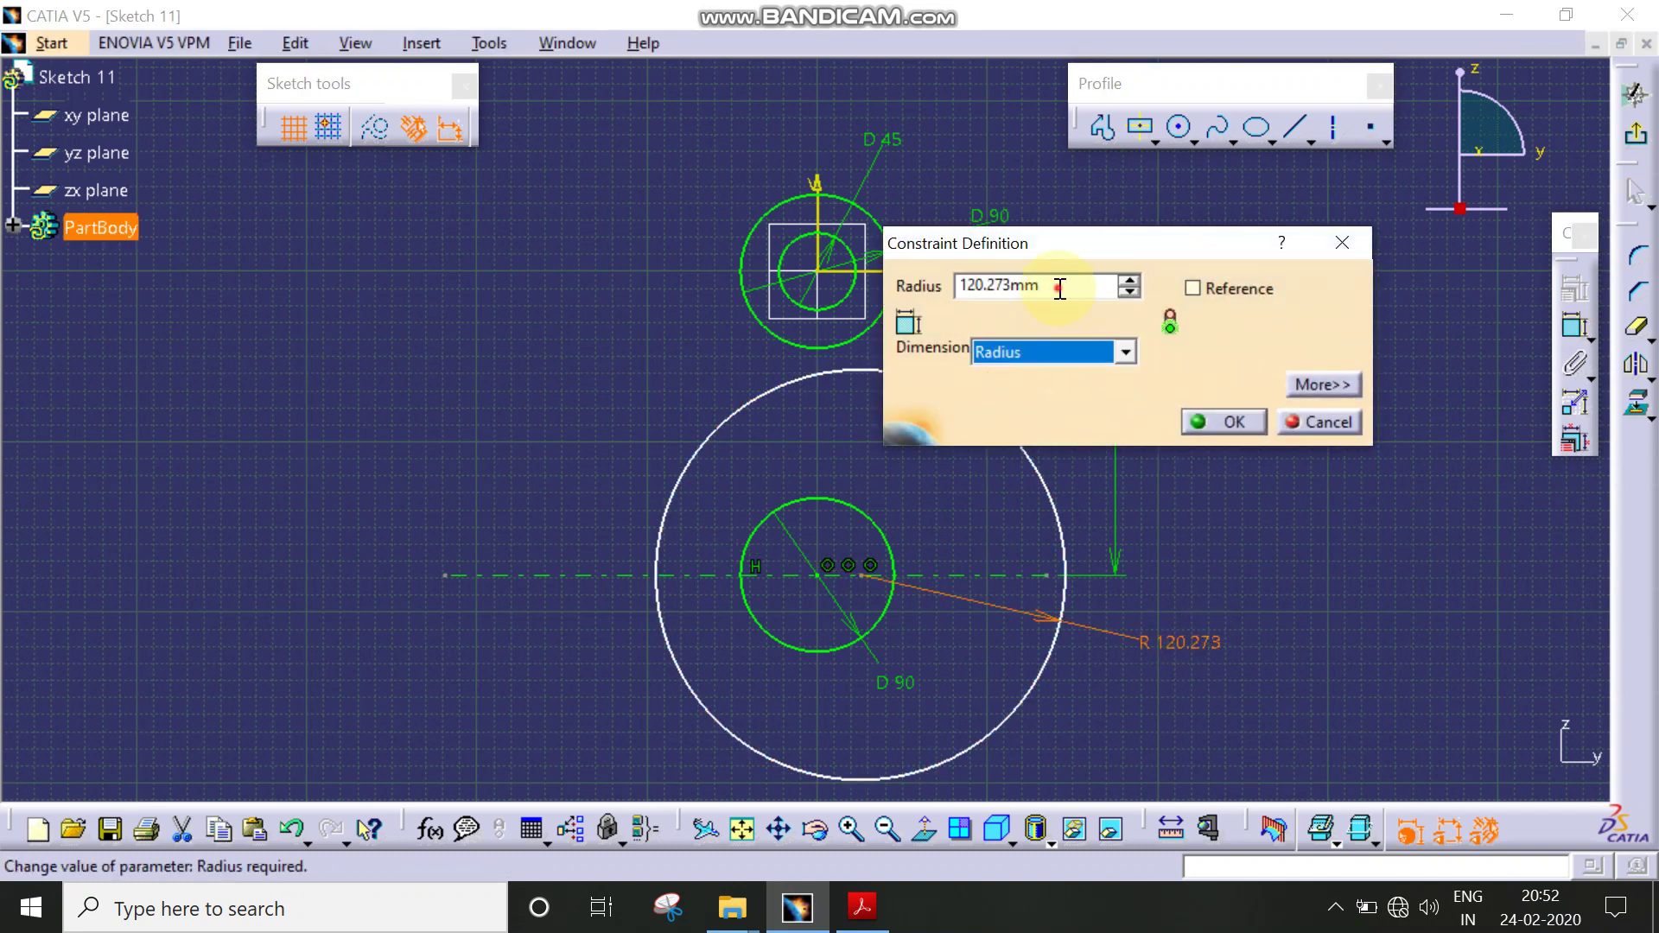
pyautogui.press('Return')
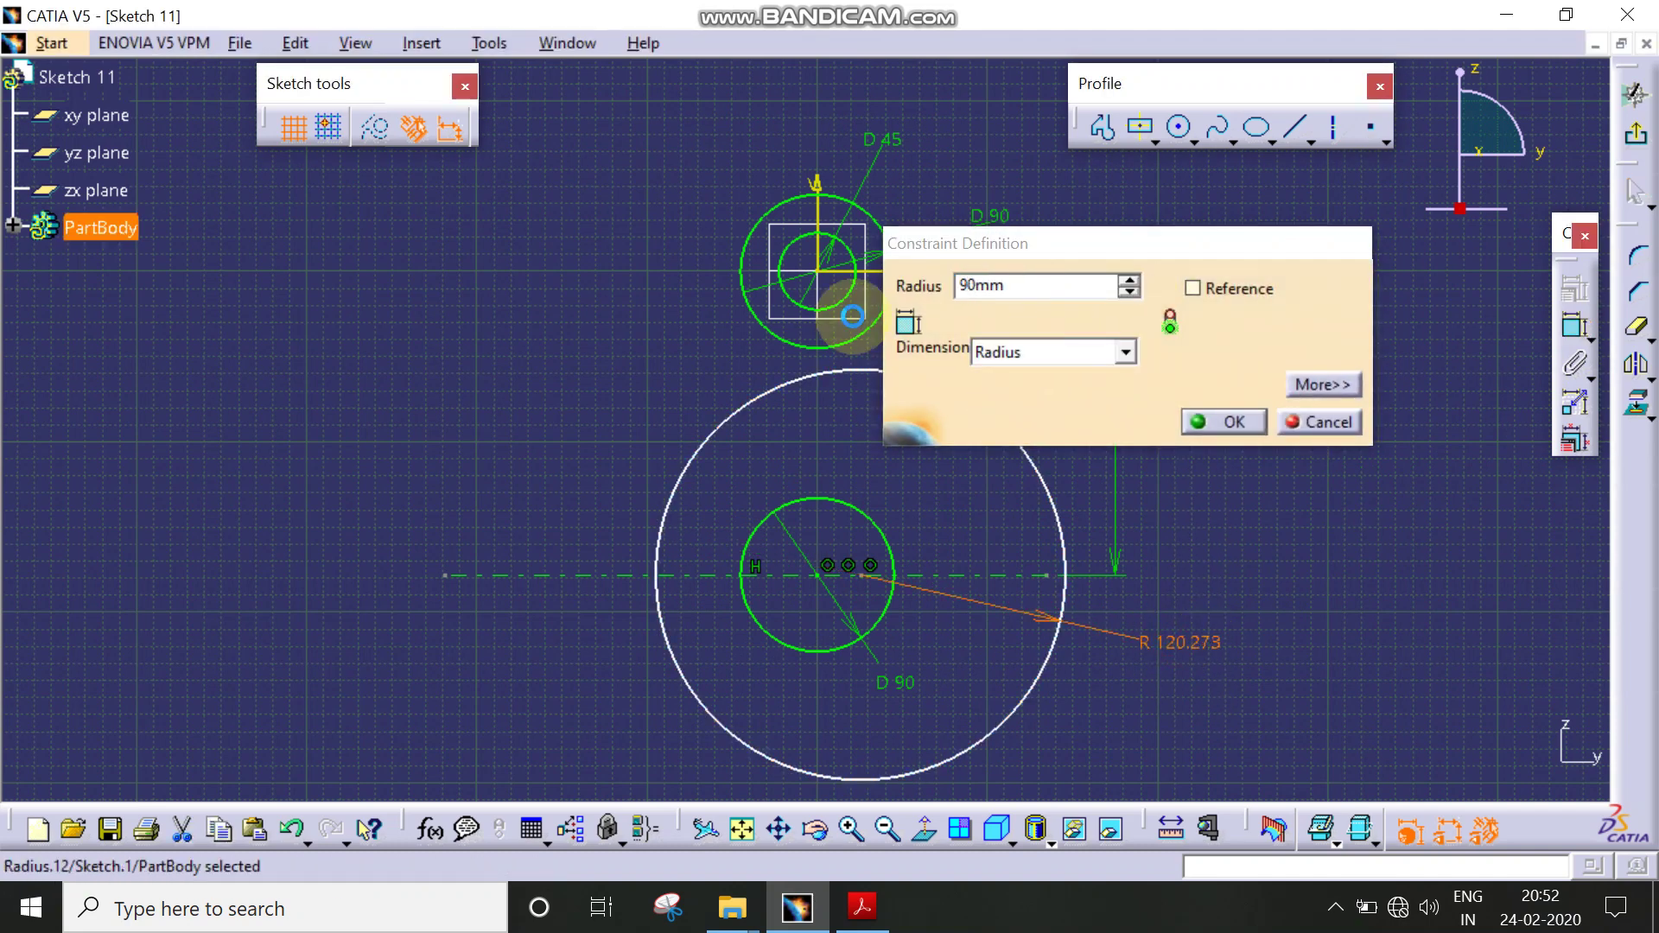
# Step: Constrain the R90 circle's centre 22 from the D90 circle's centre, moving the dimension below
pyautogui.click(1574, 327)
pyautogui.moveTo(973, 528); pyautogui.dragTo(905, 437, button='middle')
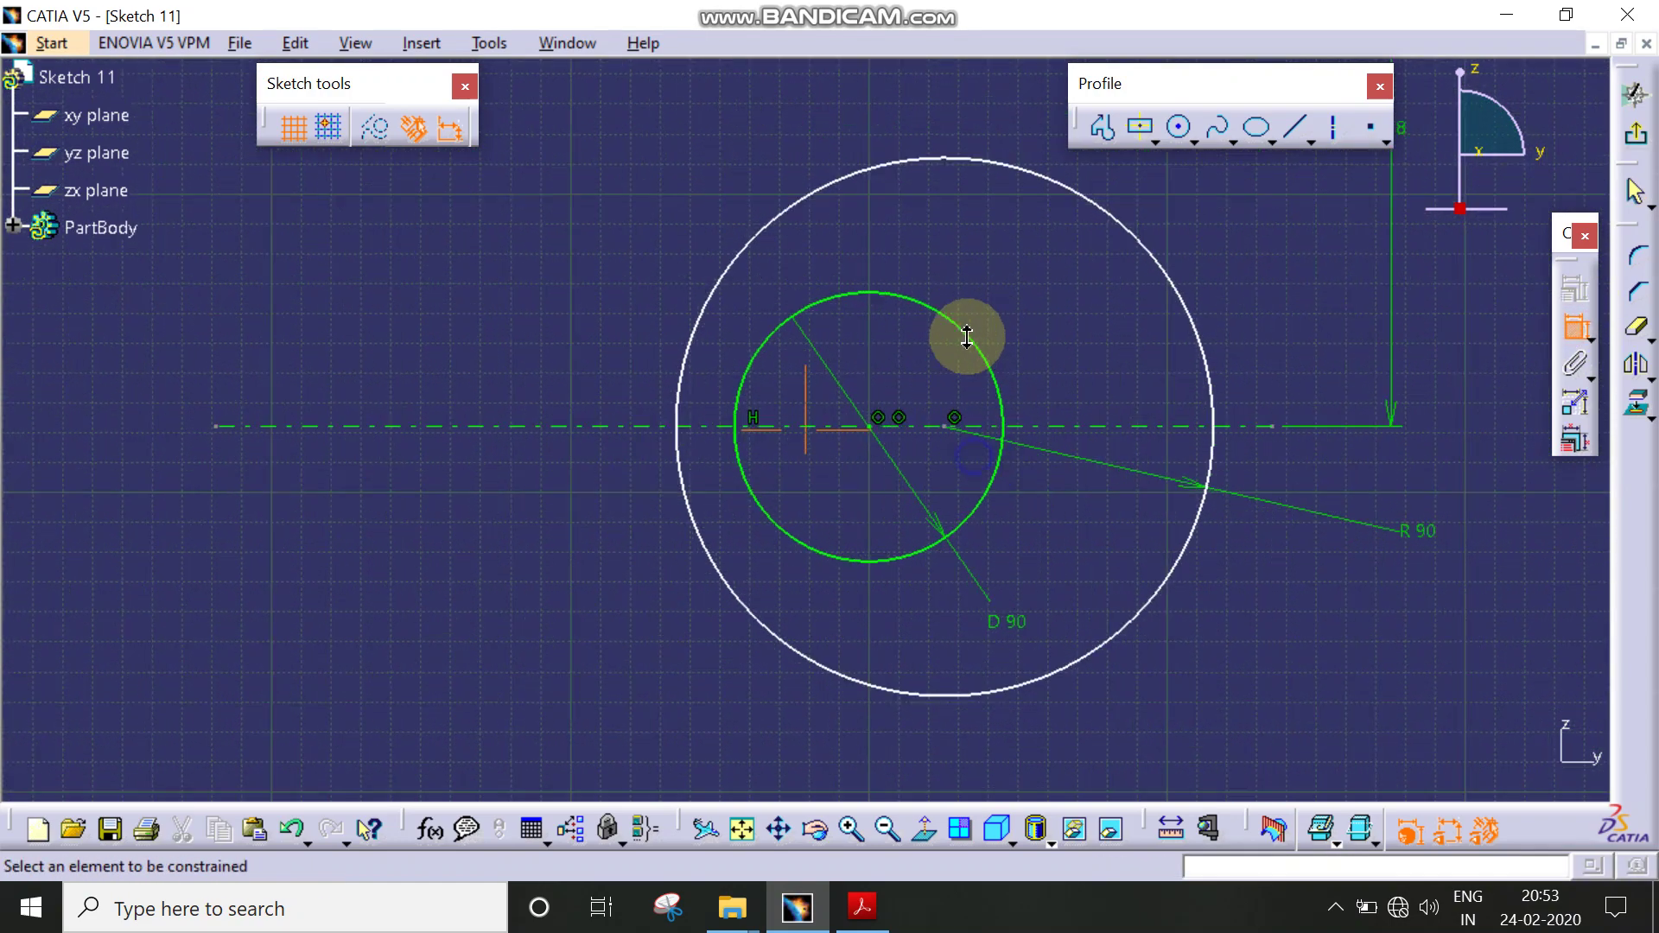
pyautogui.click(874, 426)
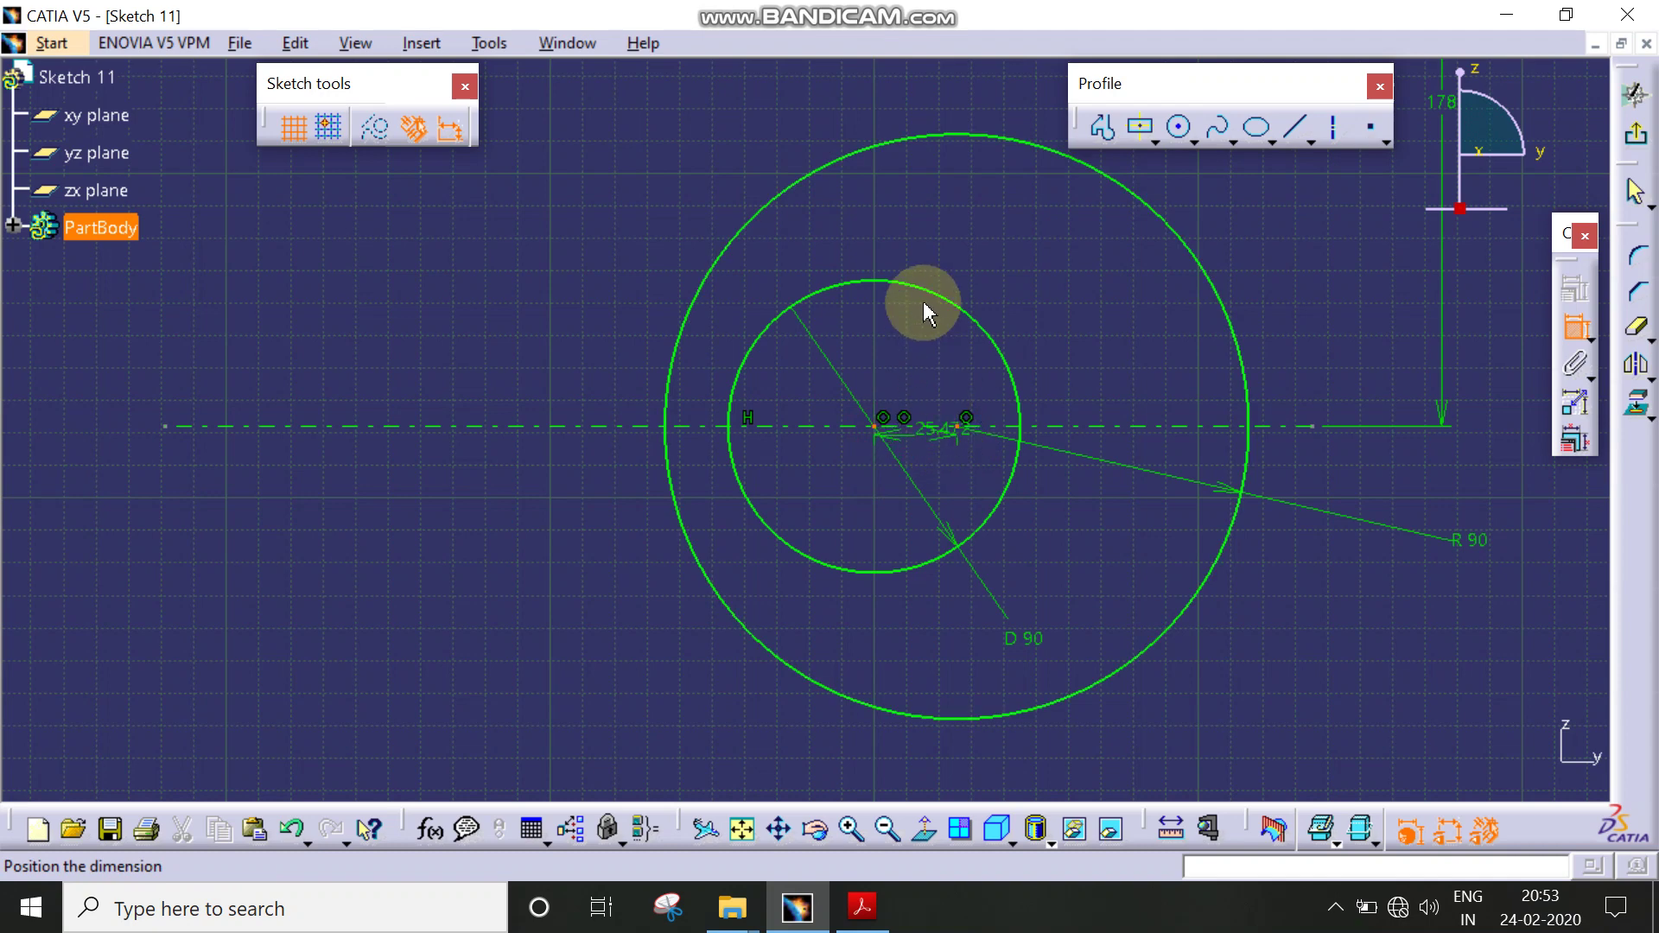
pyautogui.click(900, 231)
pyautogui.doubleClick(903, 229)
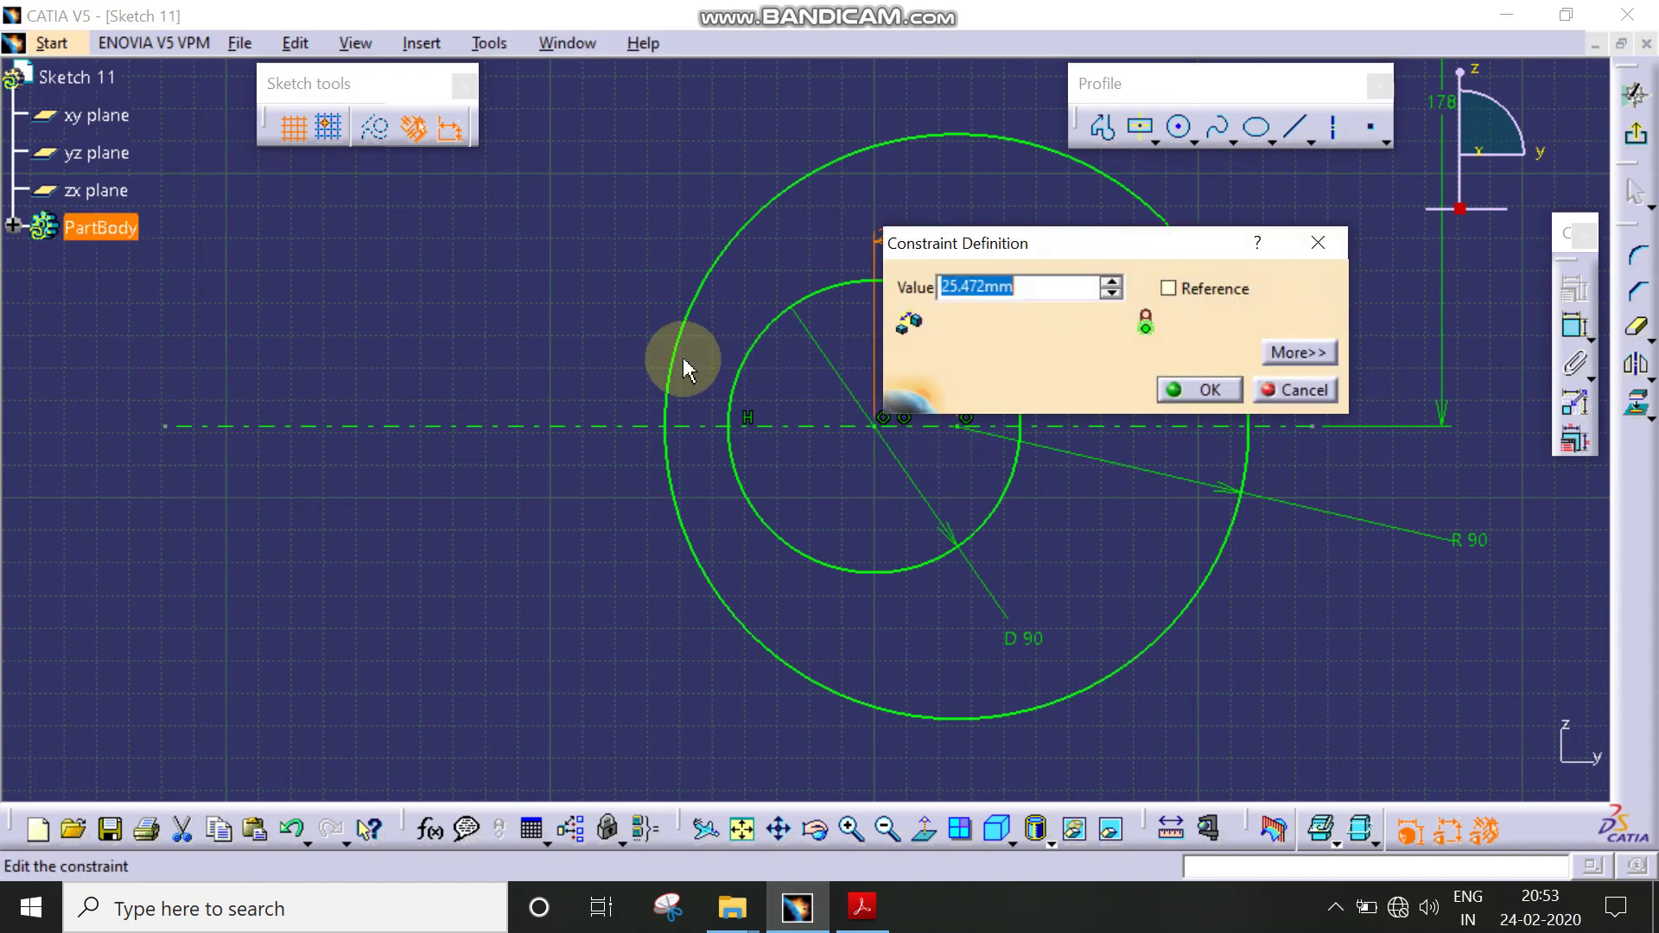
pyautogui.write('2')
pyautogui.press('Return')
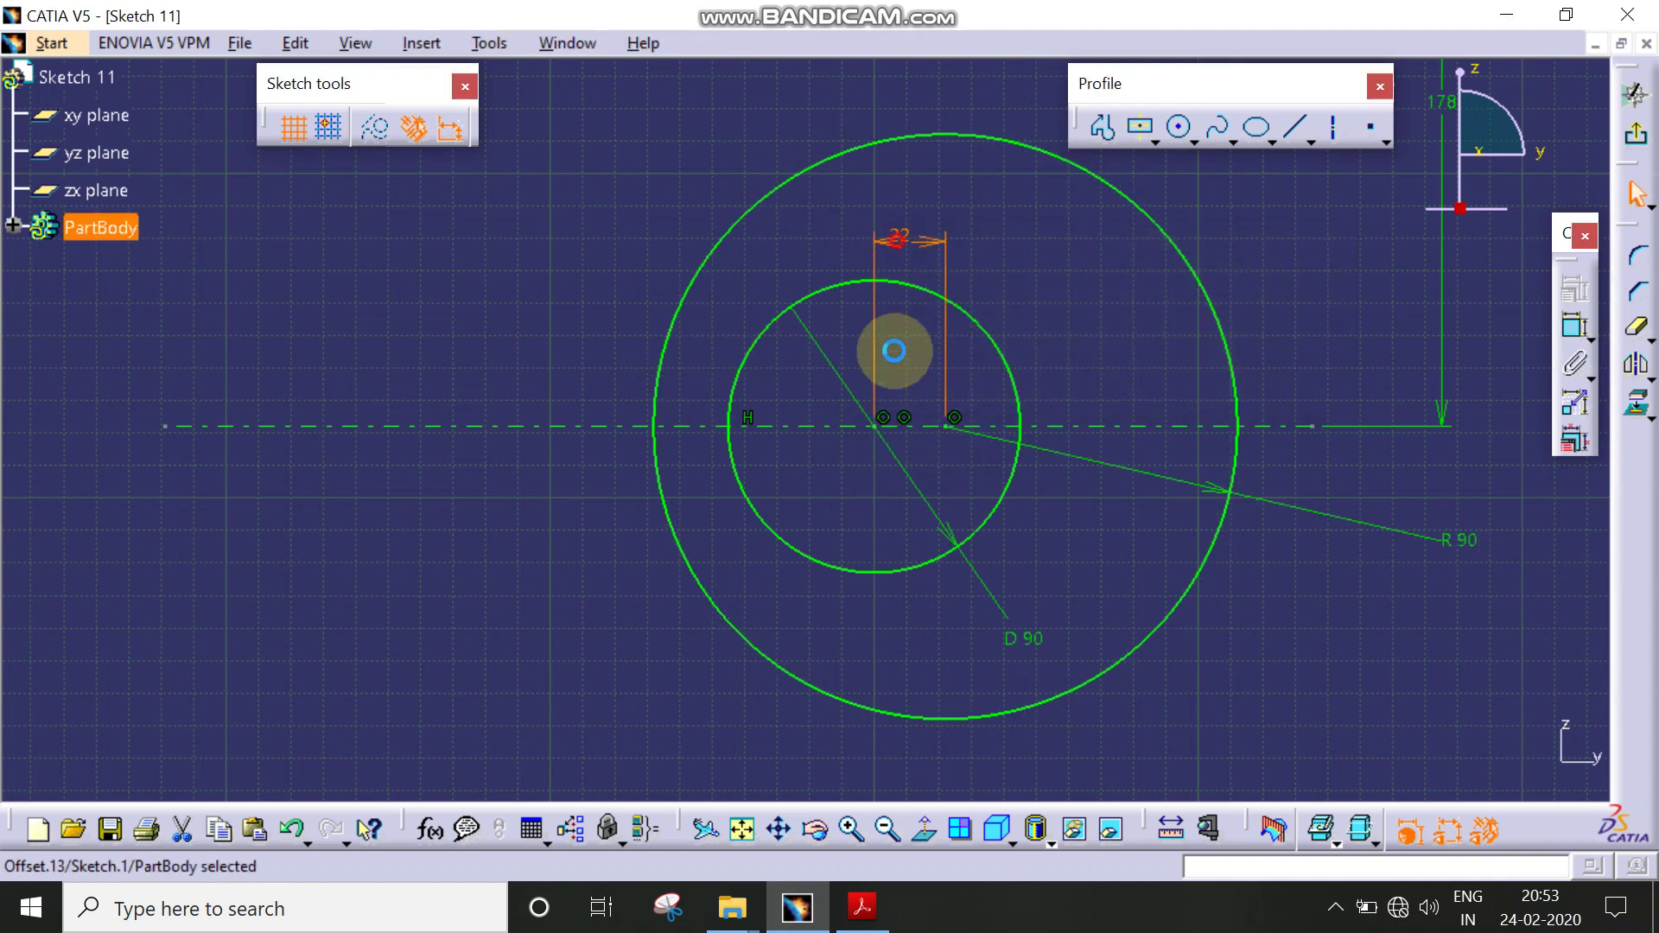
pyautogui.moveTo(899, 246)
pyautogui.mouseDown()
pyautogui.moveTo(946, 637)
pyautogui.moveTo(903, 674)
pyautogui.moveTo(914, 739)
pyautogui.mouseUp()
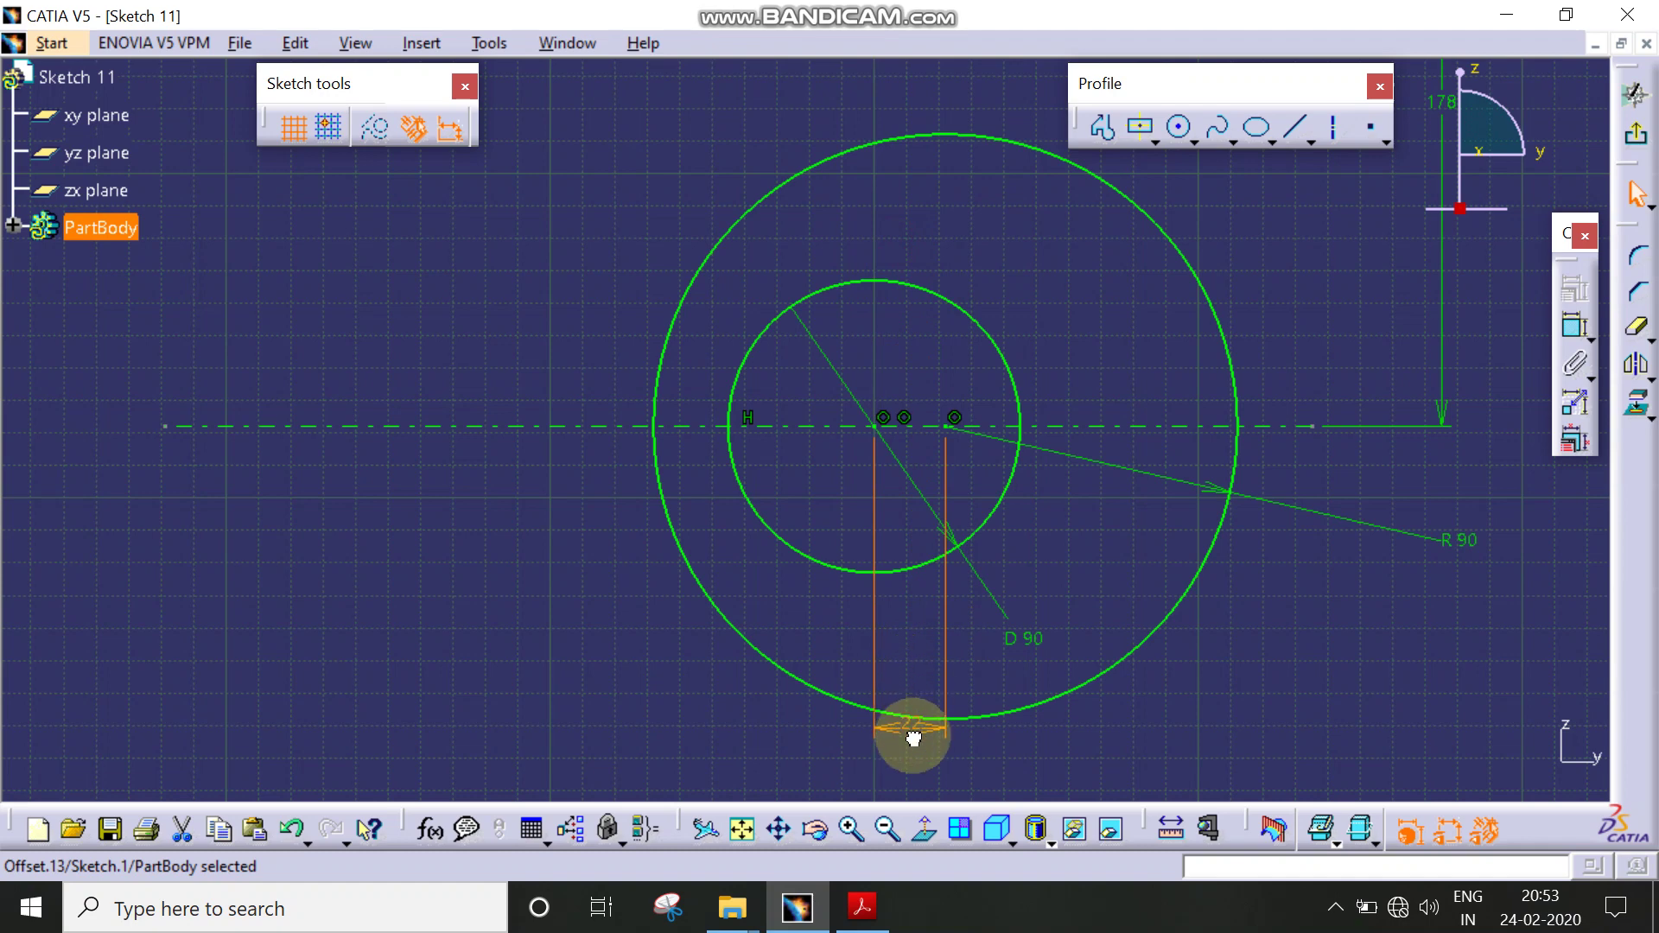
pyautogui.moveTo(1149, 574)
pyautogui.mouseDown(button='middle')
pyautogui.moveTo(1011, 351)
pyautogui.moveTo(938, 713)
pyautogui.mouseUp(button='middle')
# Step: Draw a bi-tangent line from the top circle to the lower D90 circle, checking the PDF
pyautogui.click(862, 907)
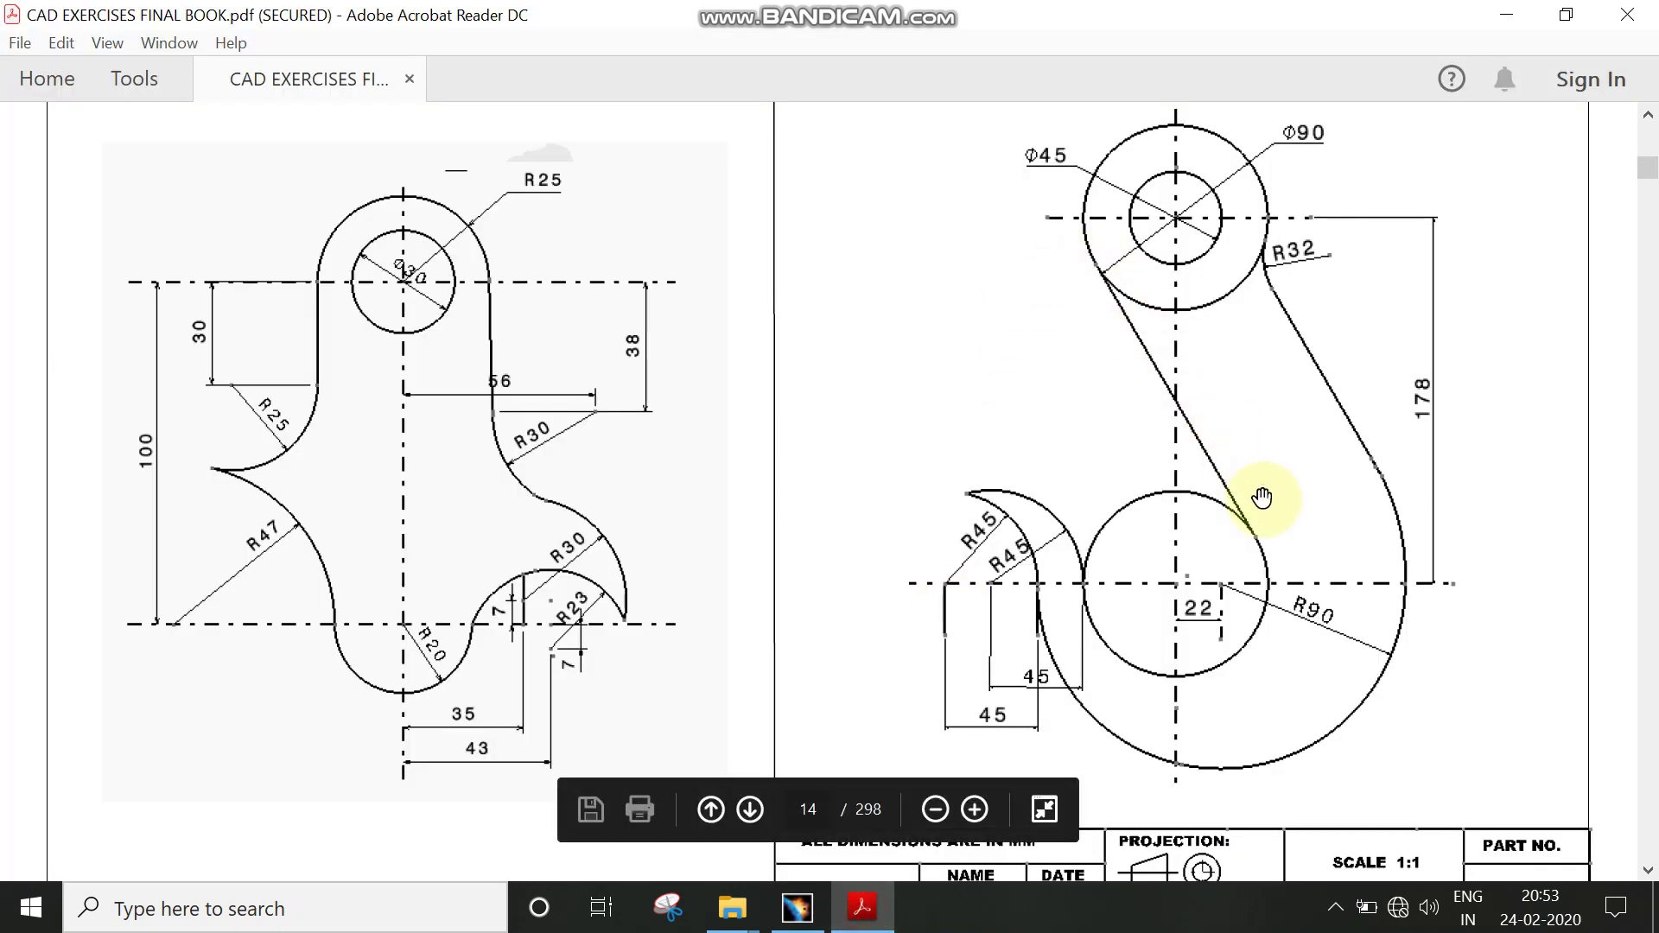
pyautogui.click(797, 906)
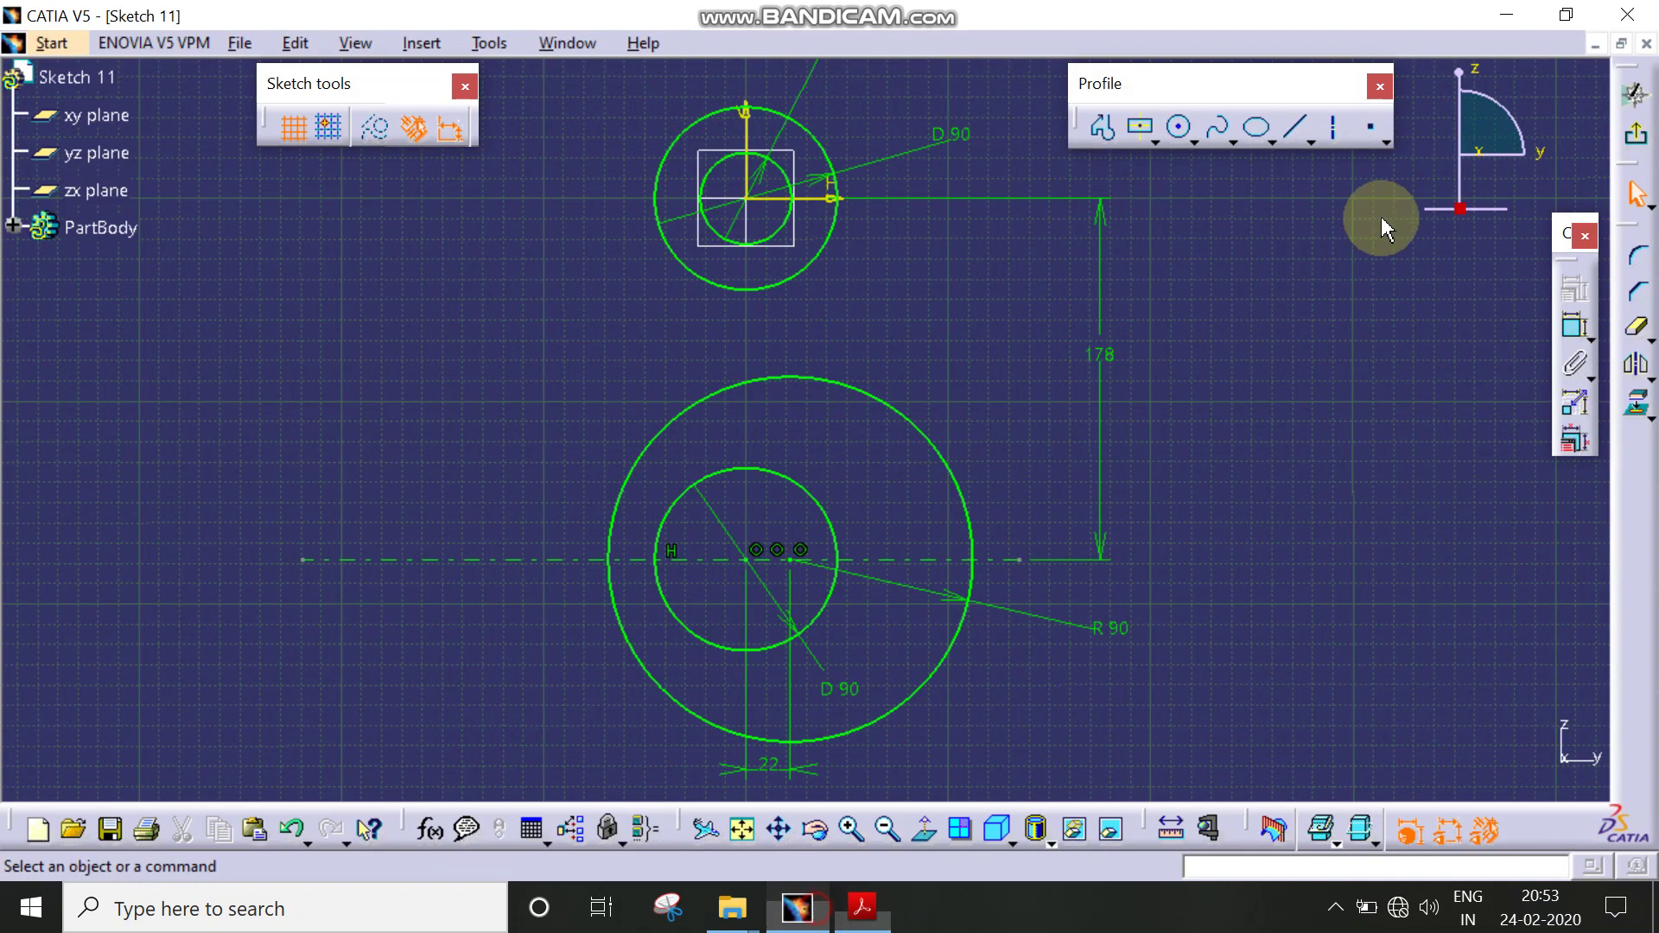
pyautogui.click(1310, 142)
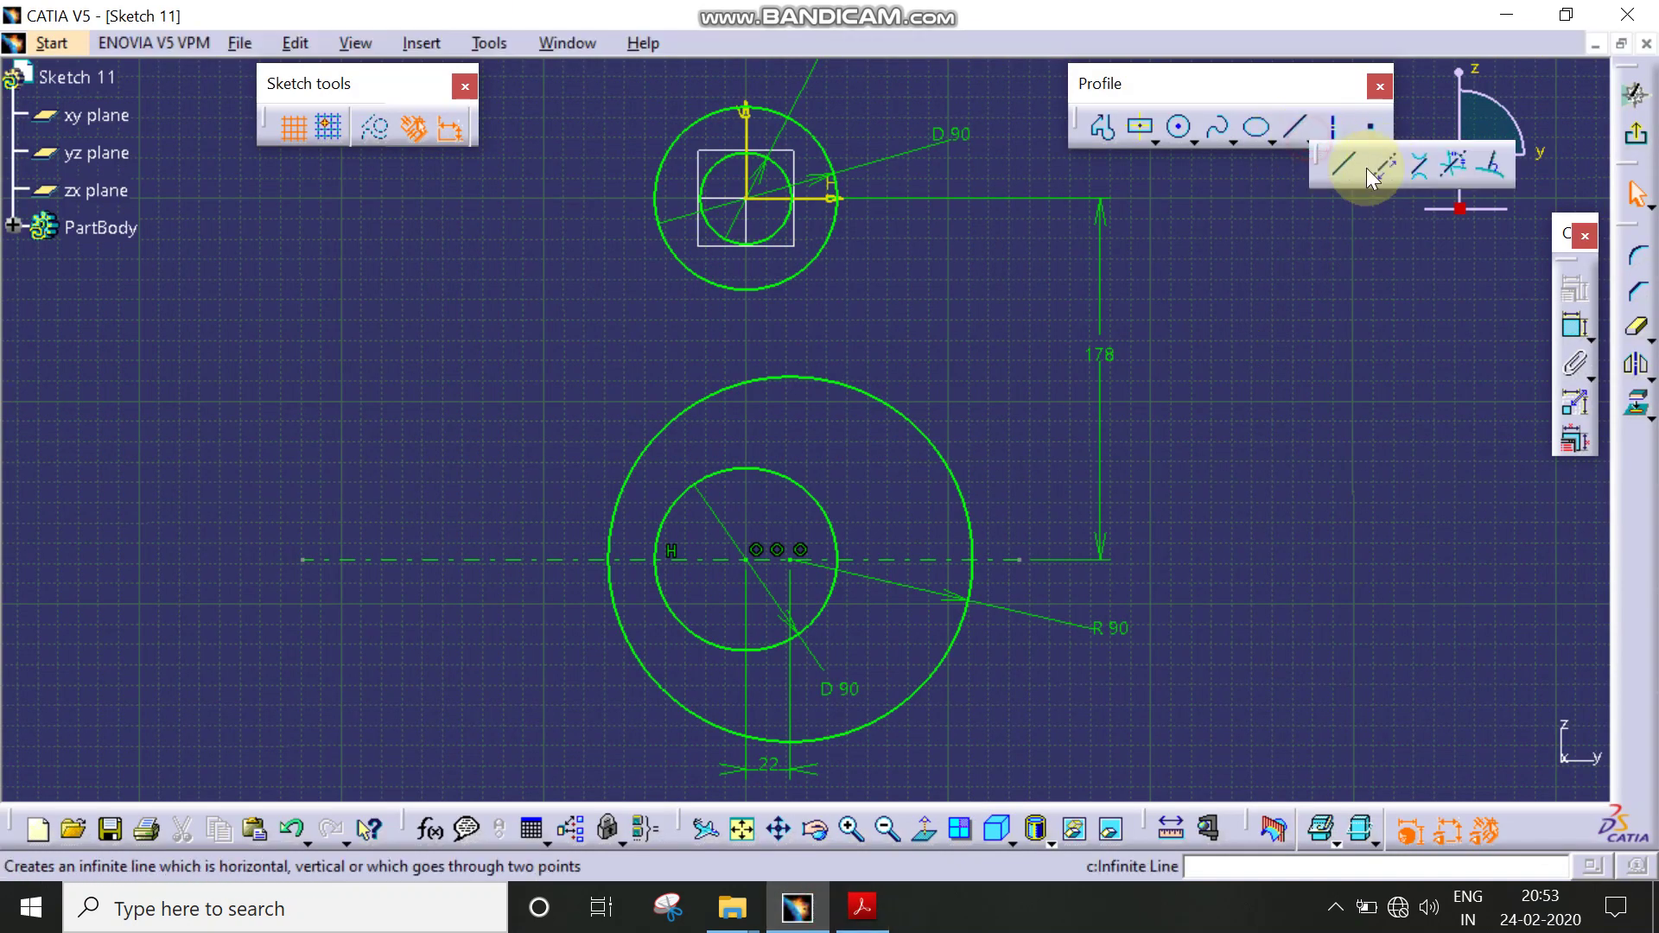
pyautogui.click(1430, 169)
pyautogui.click(683, 266)
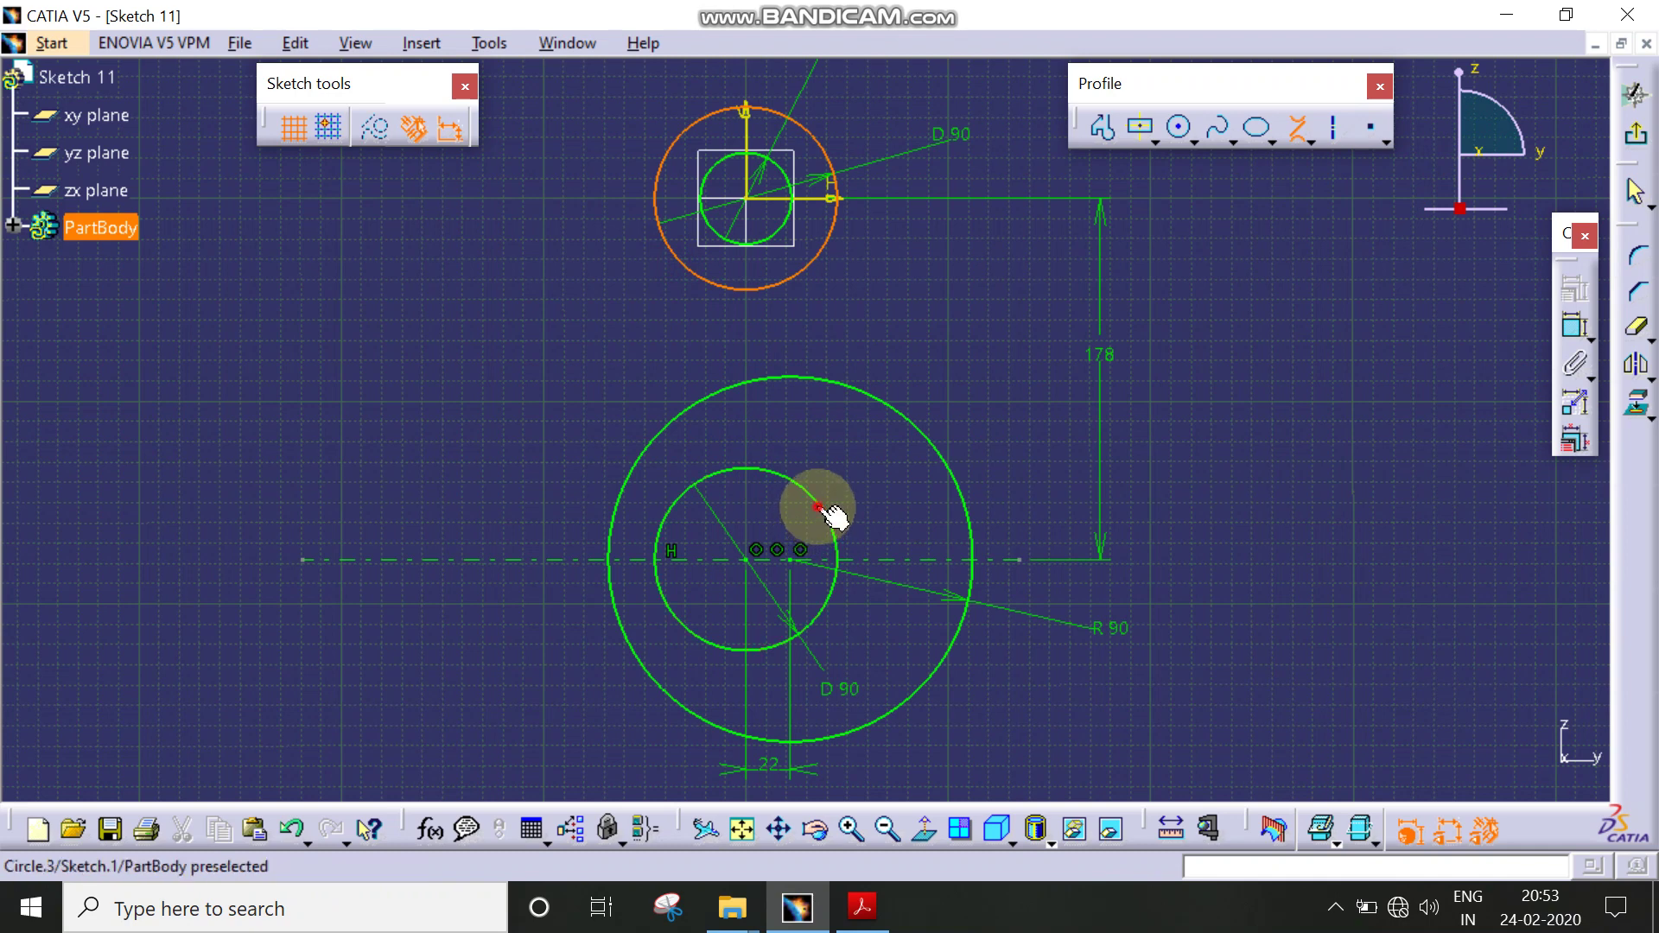
pyautogui.click(818, 509)
pyautogui.click(862, 906)
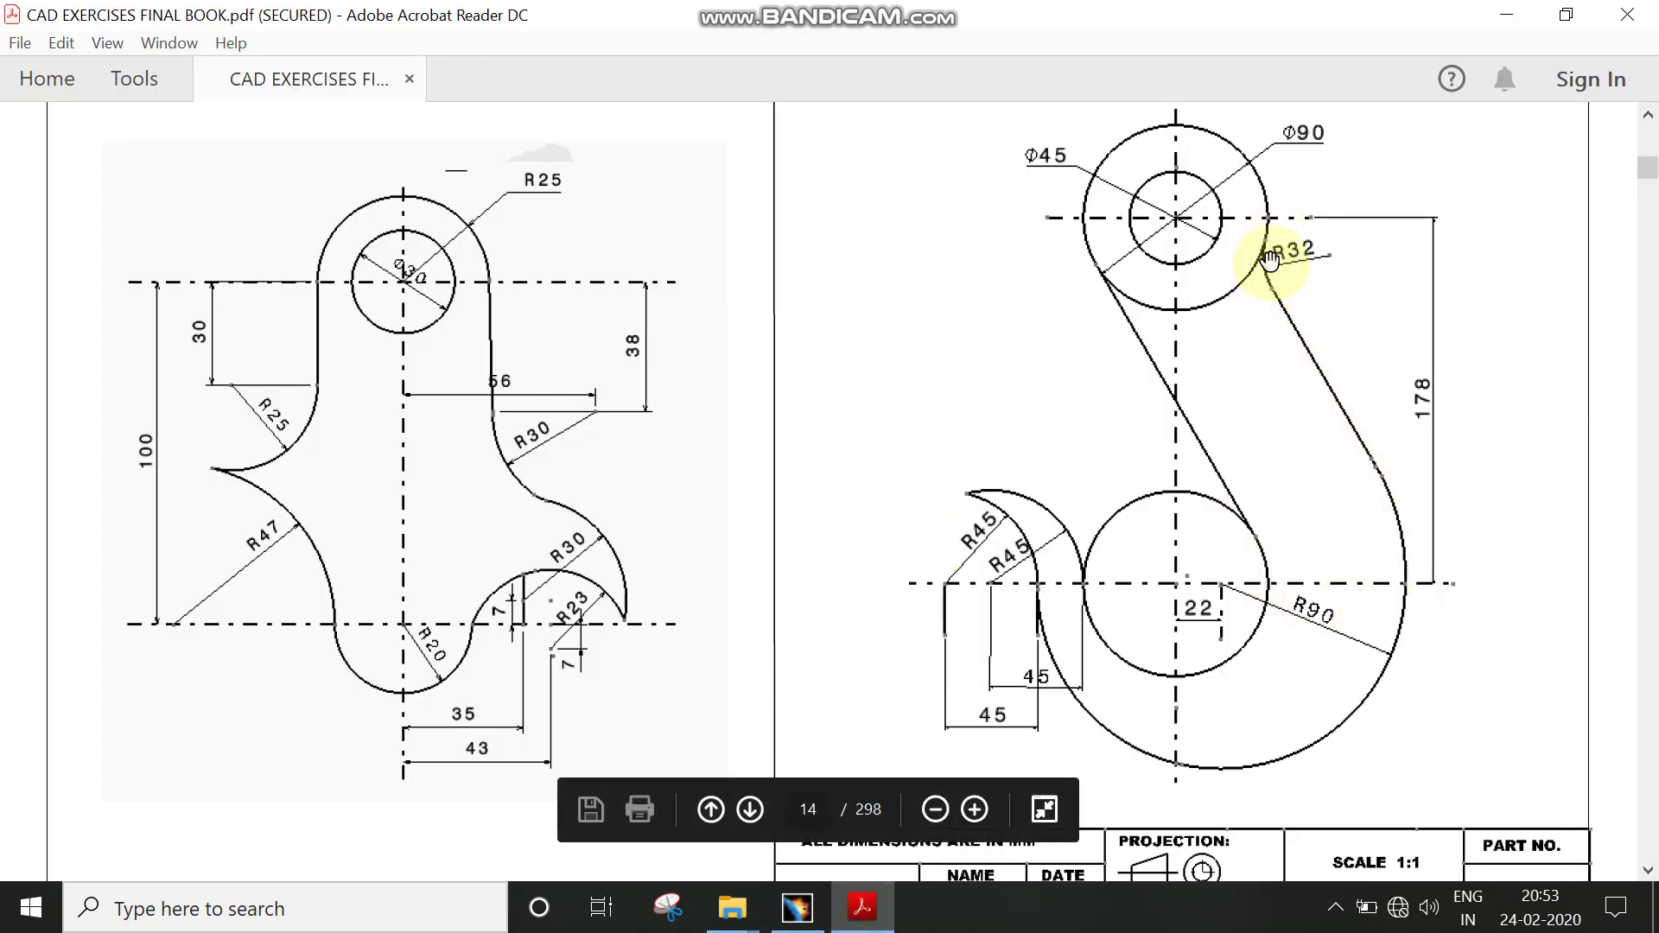
# Step: Draw a profile starting on the R90 circle: a line continuing into a tangent arc ending on the top circle
pyautogui.click(816, 906)
pyautogui.click(1103, 128)
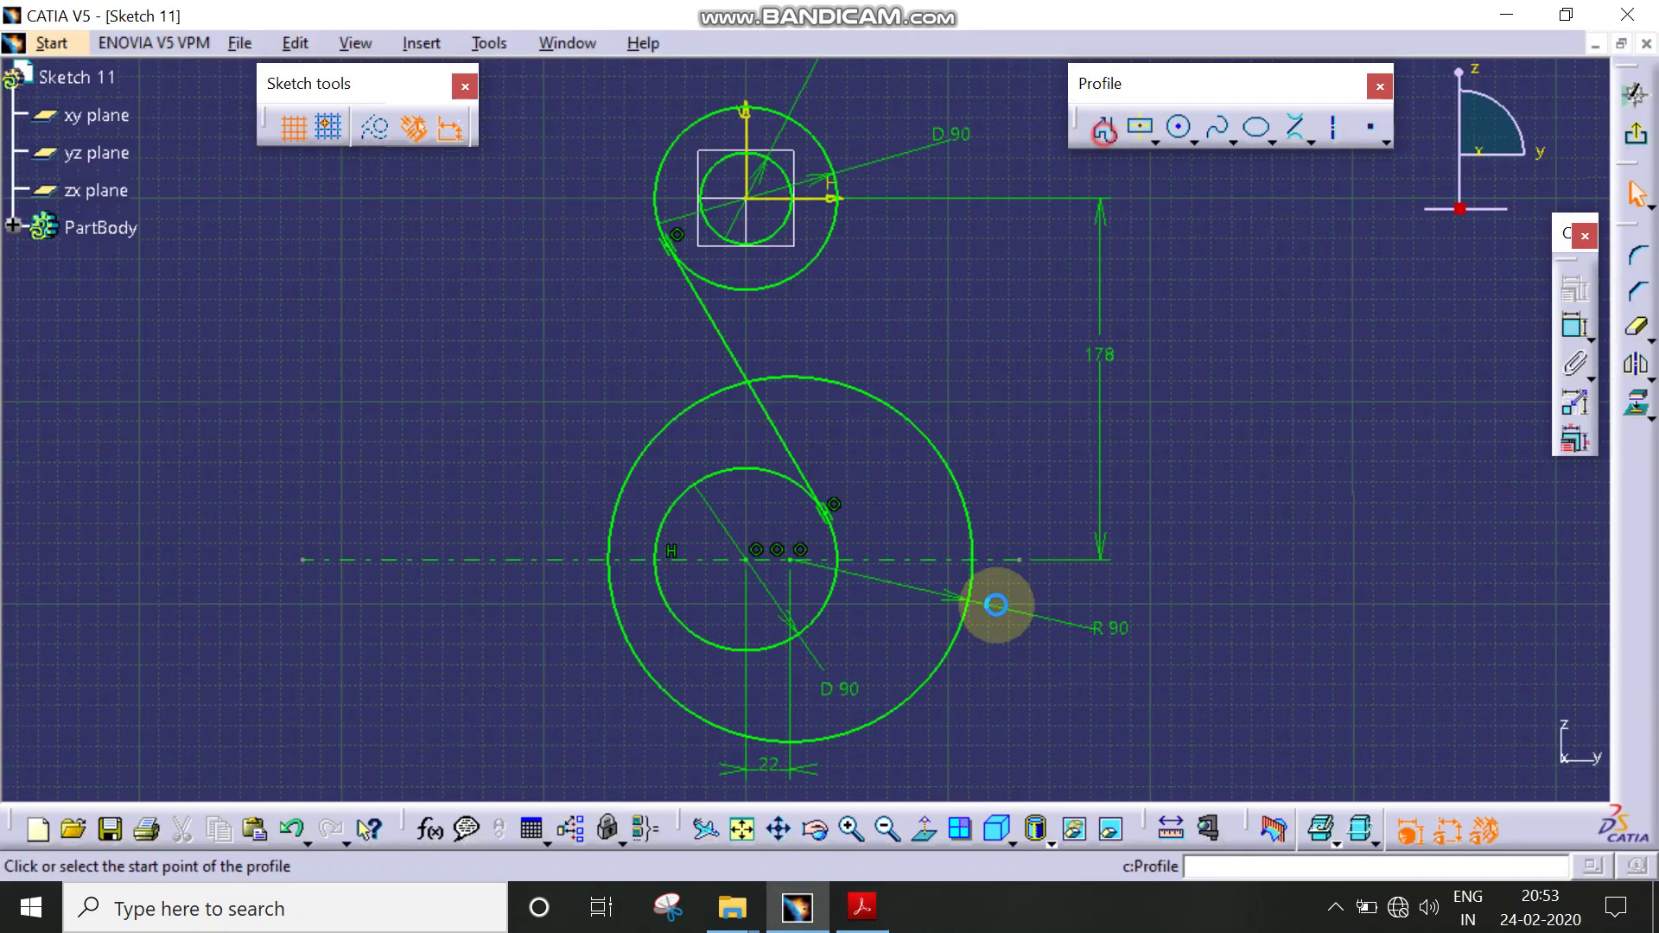
pyautogui.click(953, 465)
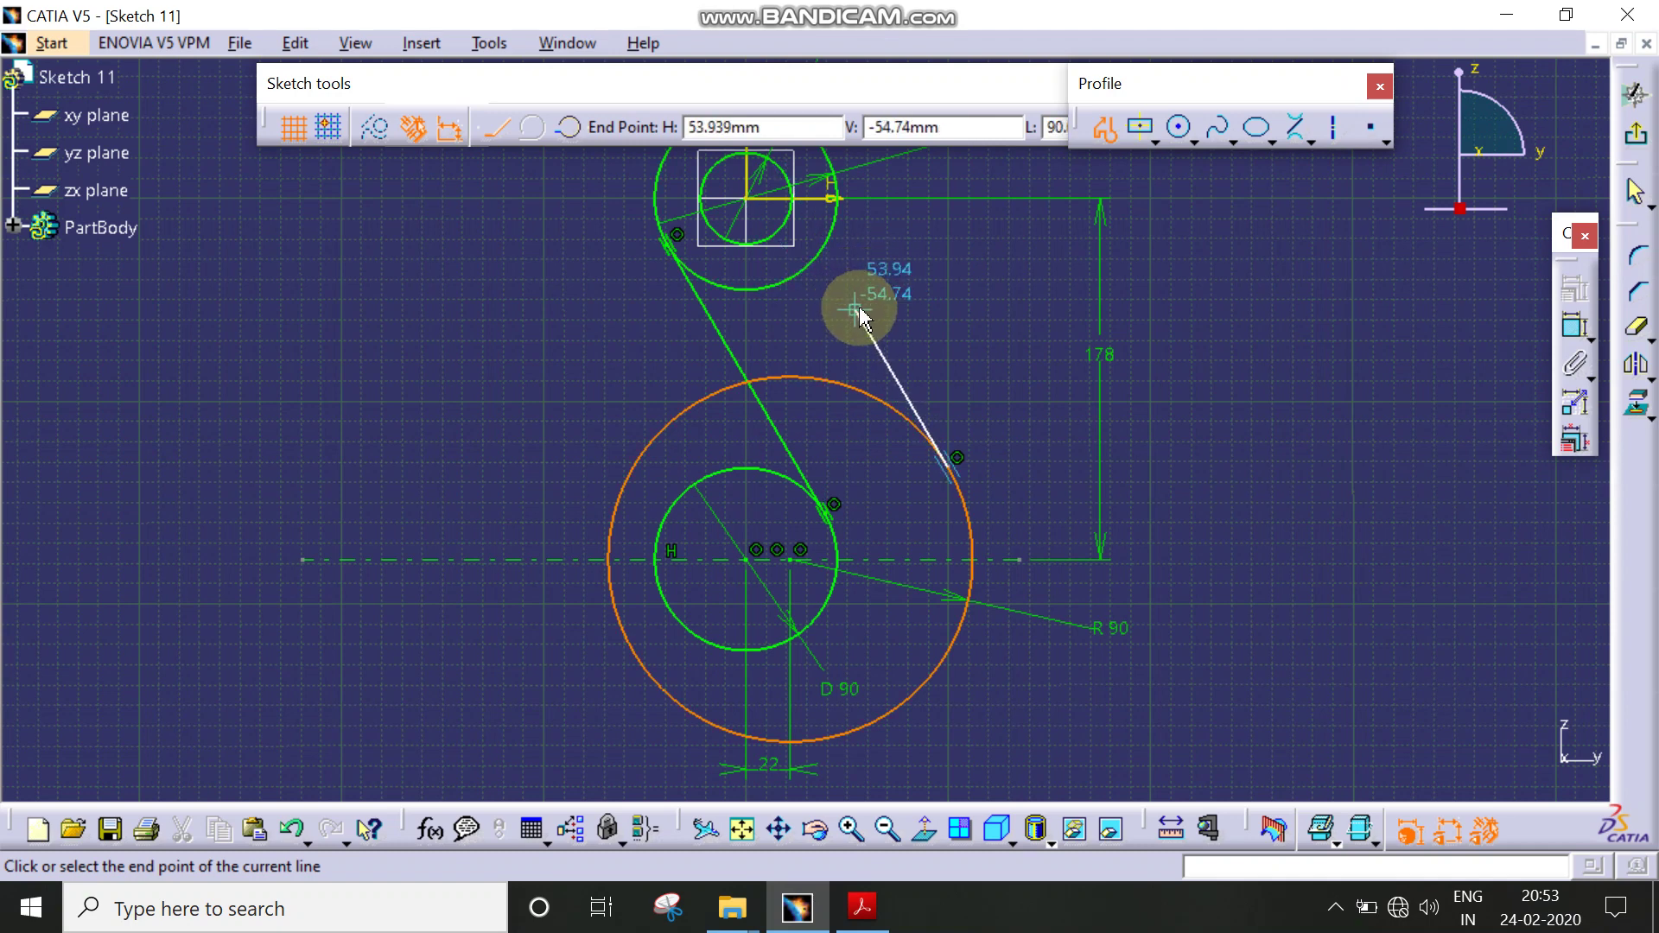
pyautogui.moveTo(858, 311); pyautogui.dragTo(859, 266)
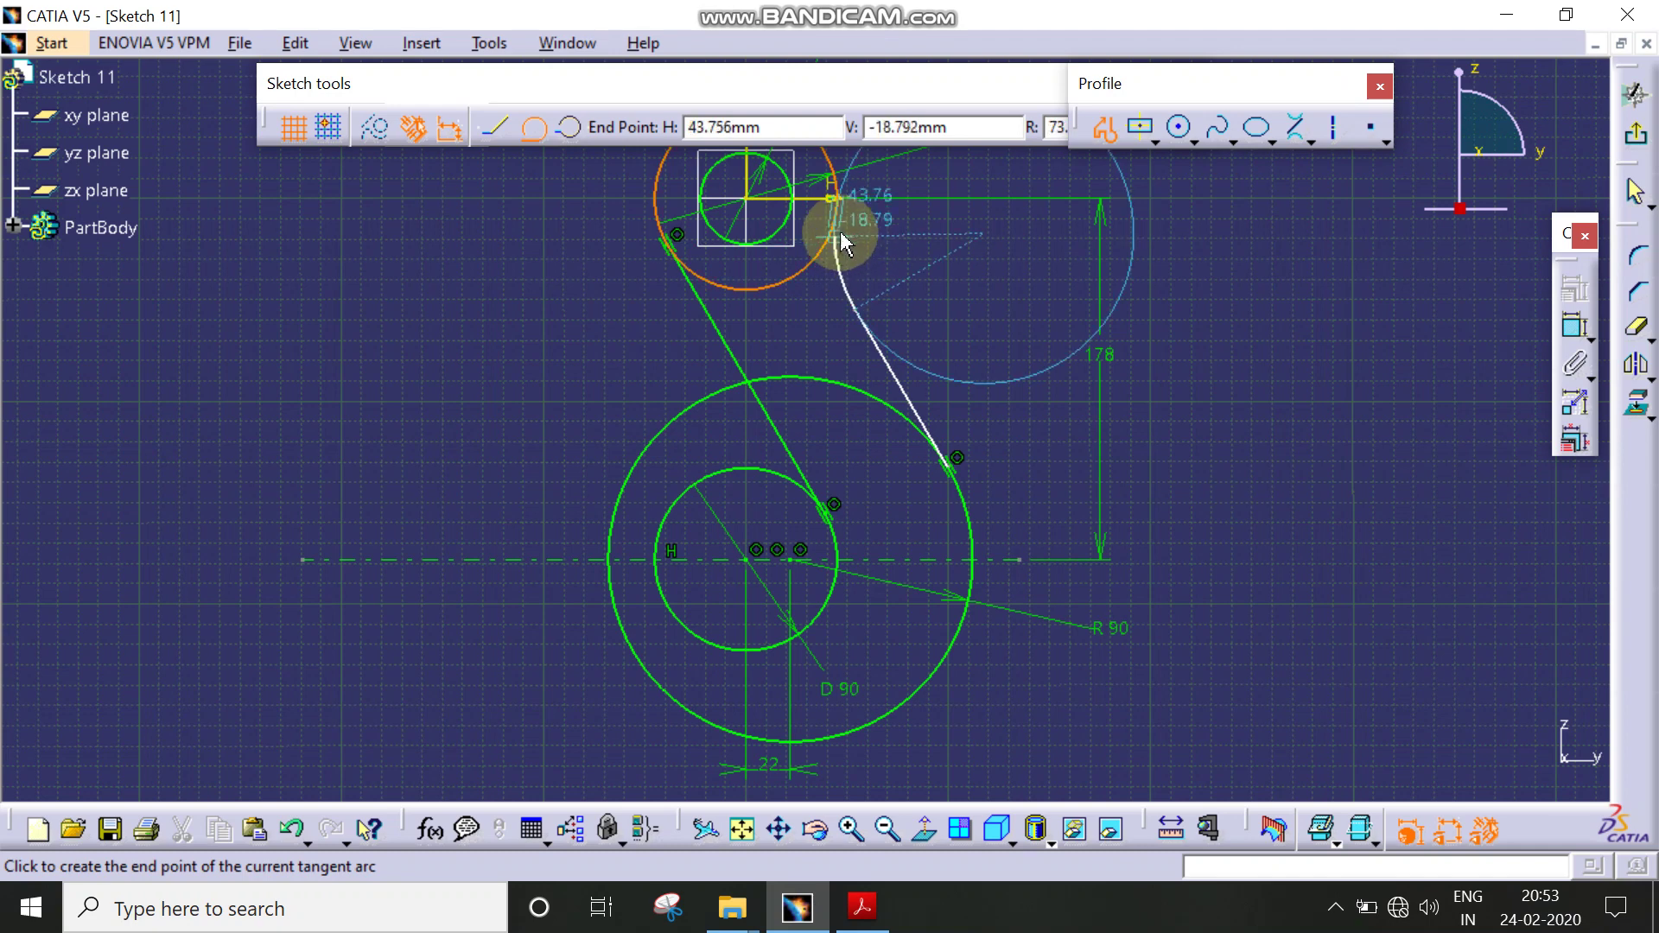
pyautogui.click(852, 225)
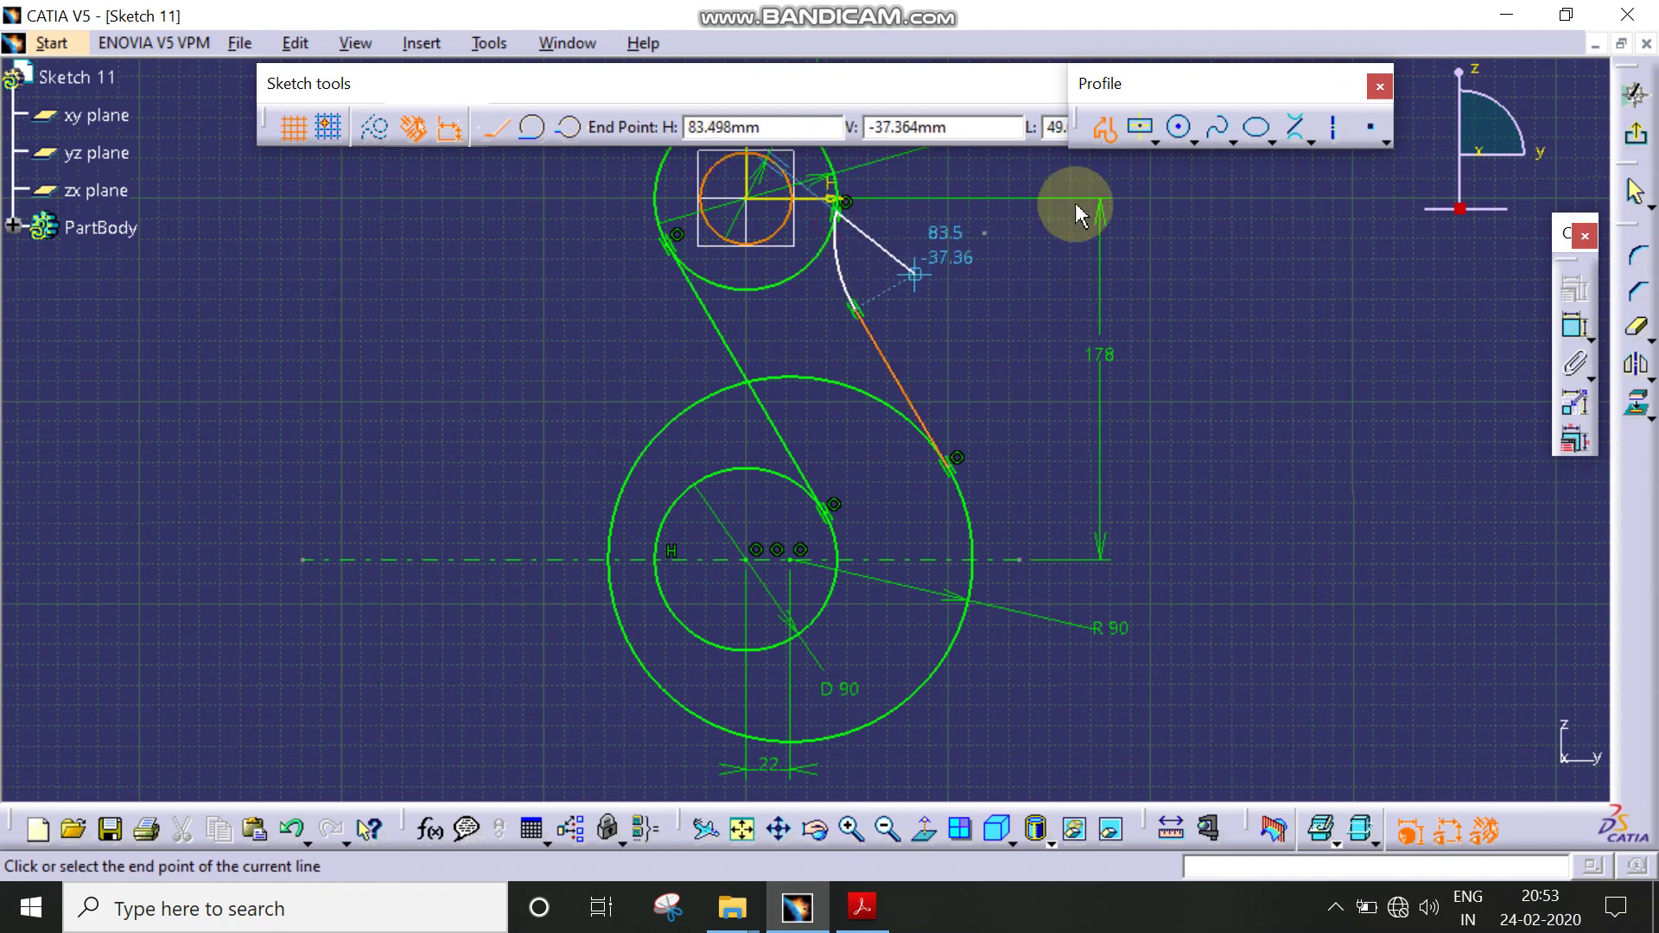
pyautogui.click(1102, 128)
pyautogui.moveTo(1104, 326)
pyautogui.mouseDown(button='middle')
pyautogui.moveTo(1101, 352)
pyautogui.moveTo(1266, 407)
pyautogui.mouseUp(button='middle')
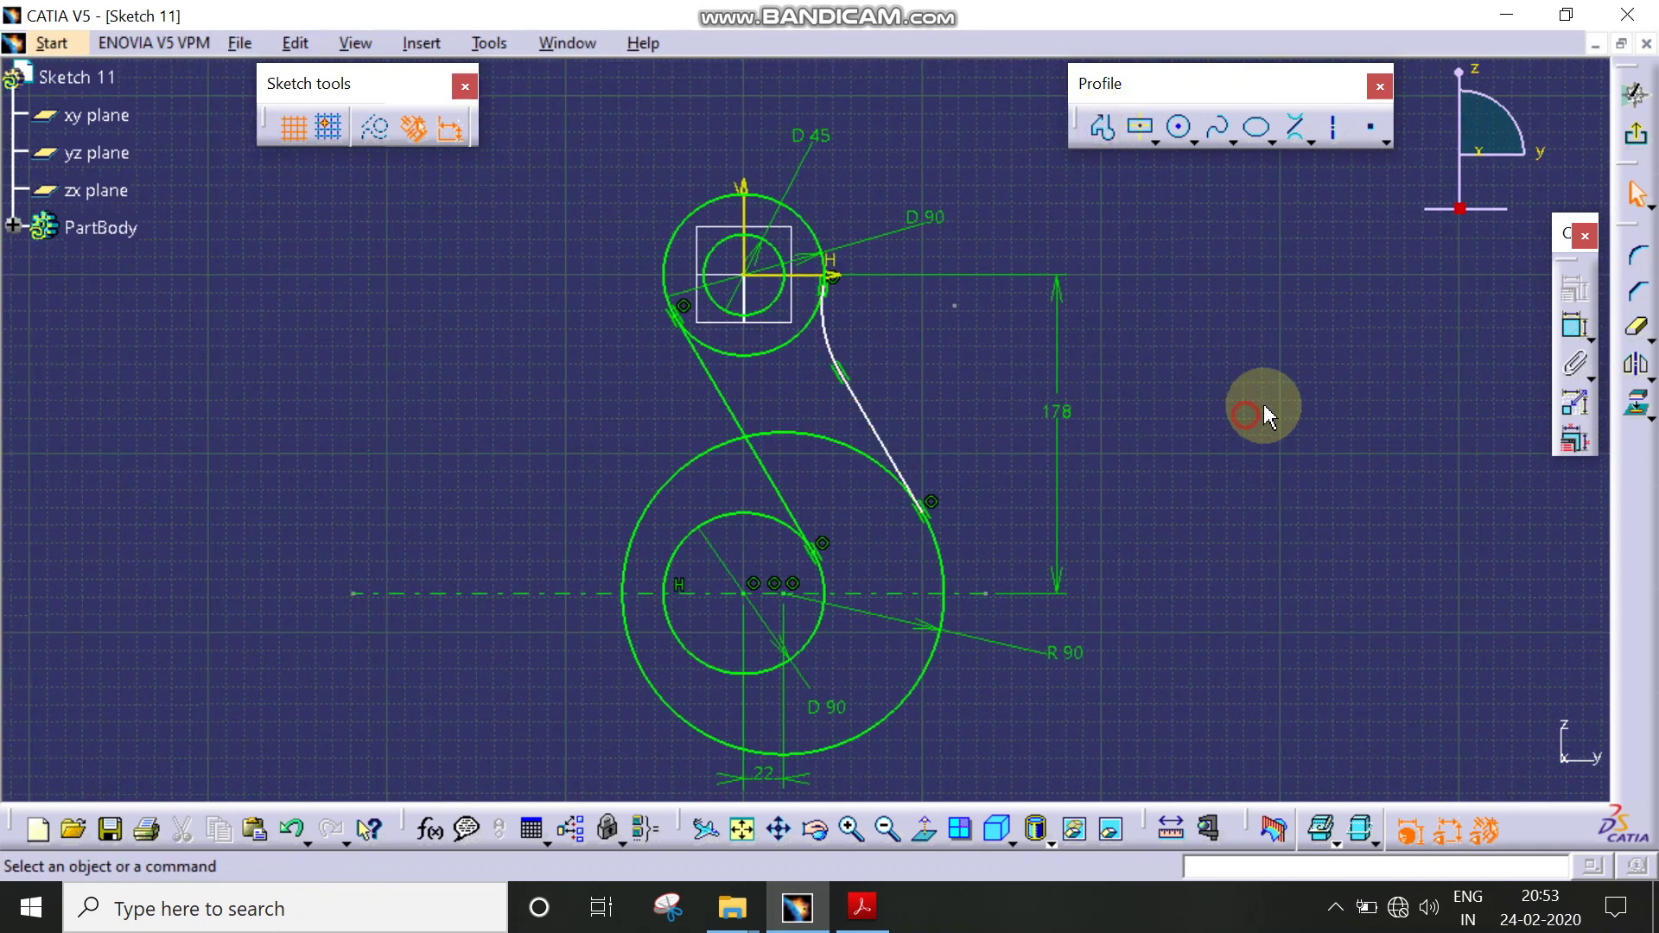
# Step: Constrain the two slanted tangent lines to be parallel
pyautogui.click(1576, 335)
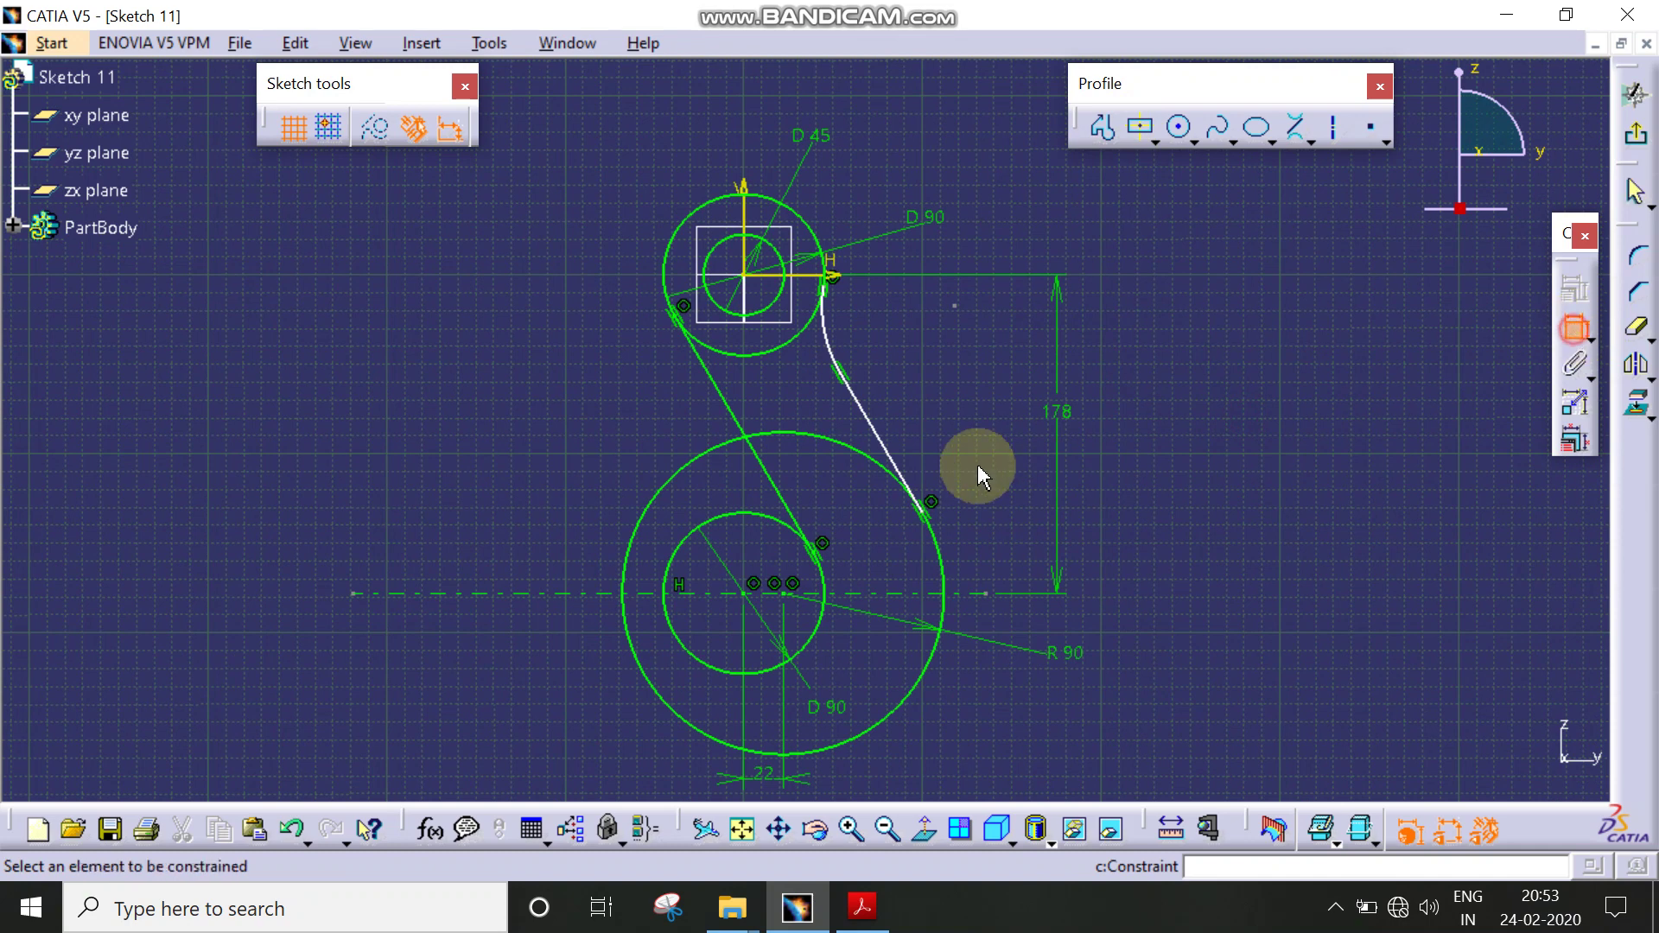
pyautogui.click(877, 438)
pyautogui.click(789, 463)
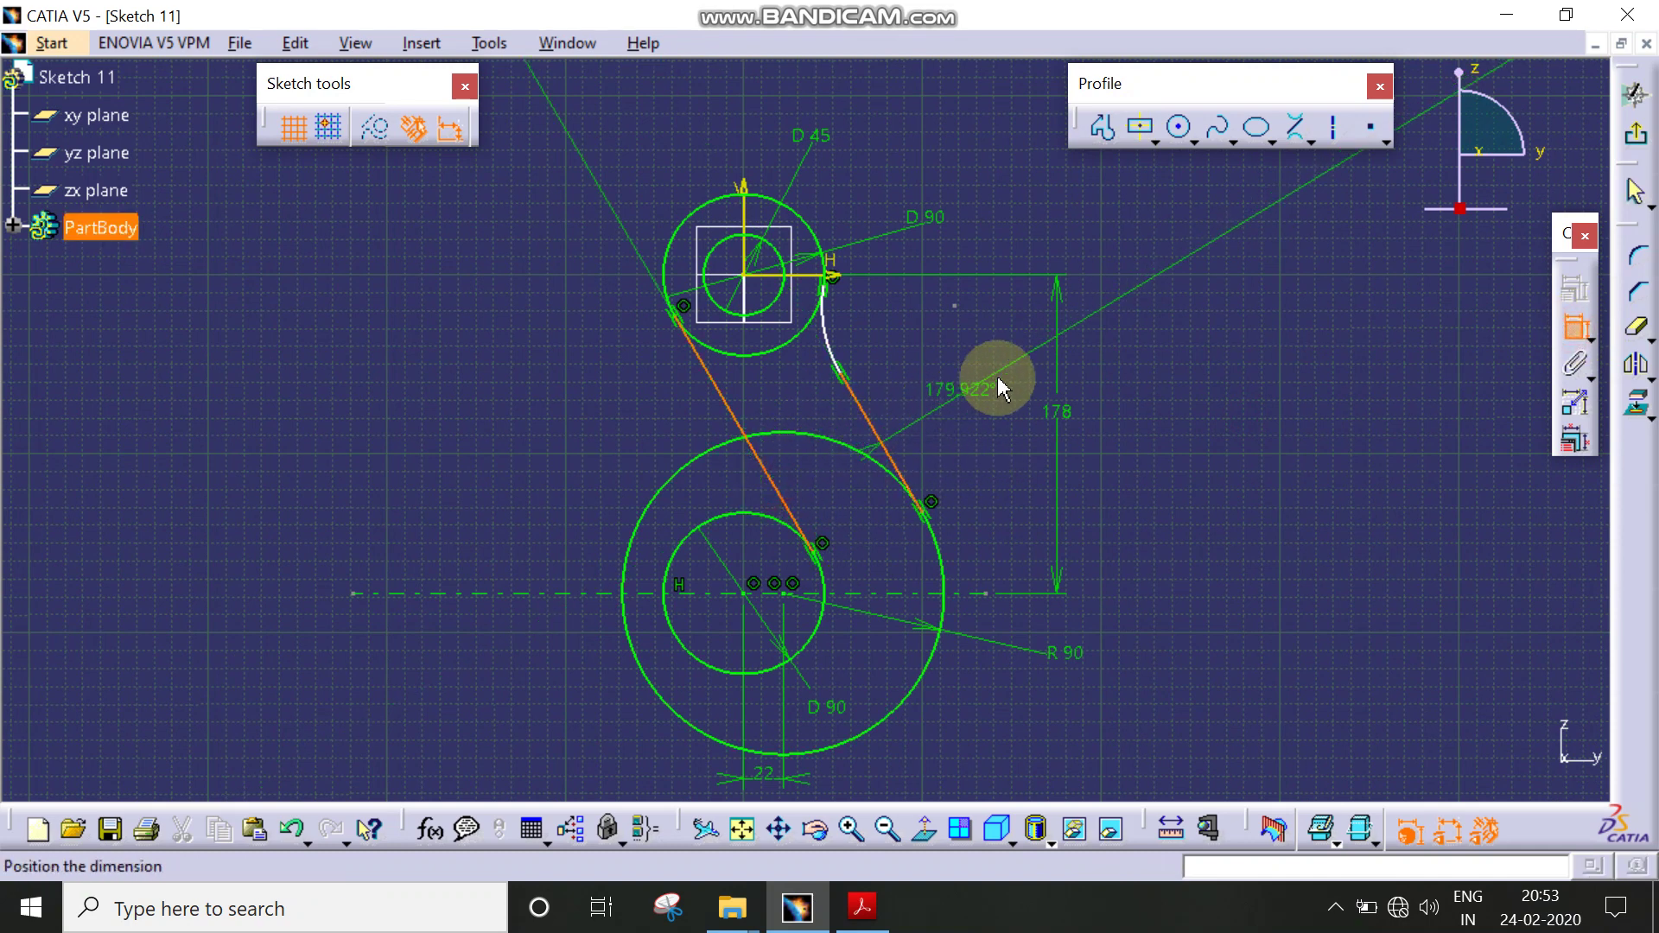
pyautogui.rightClick(994, 374)
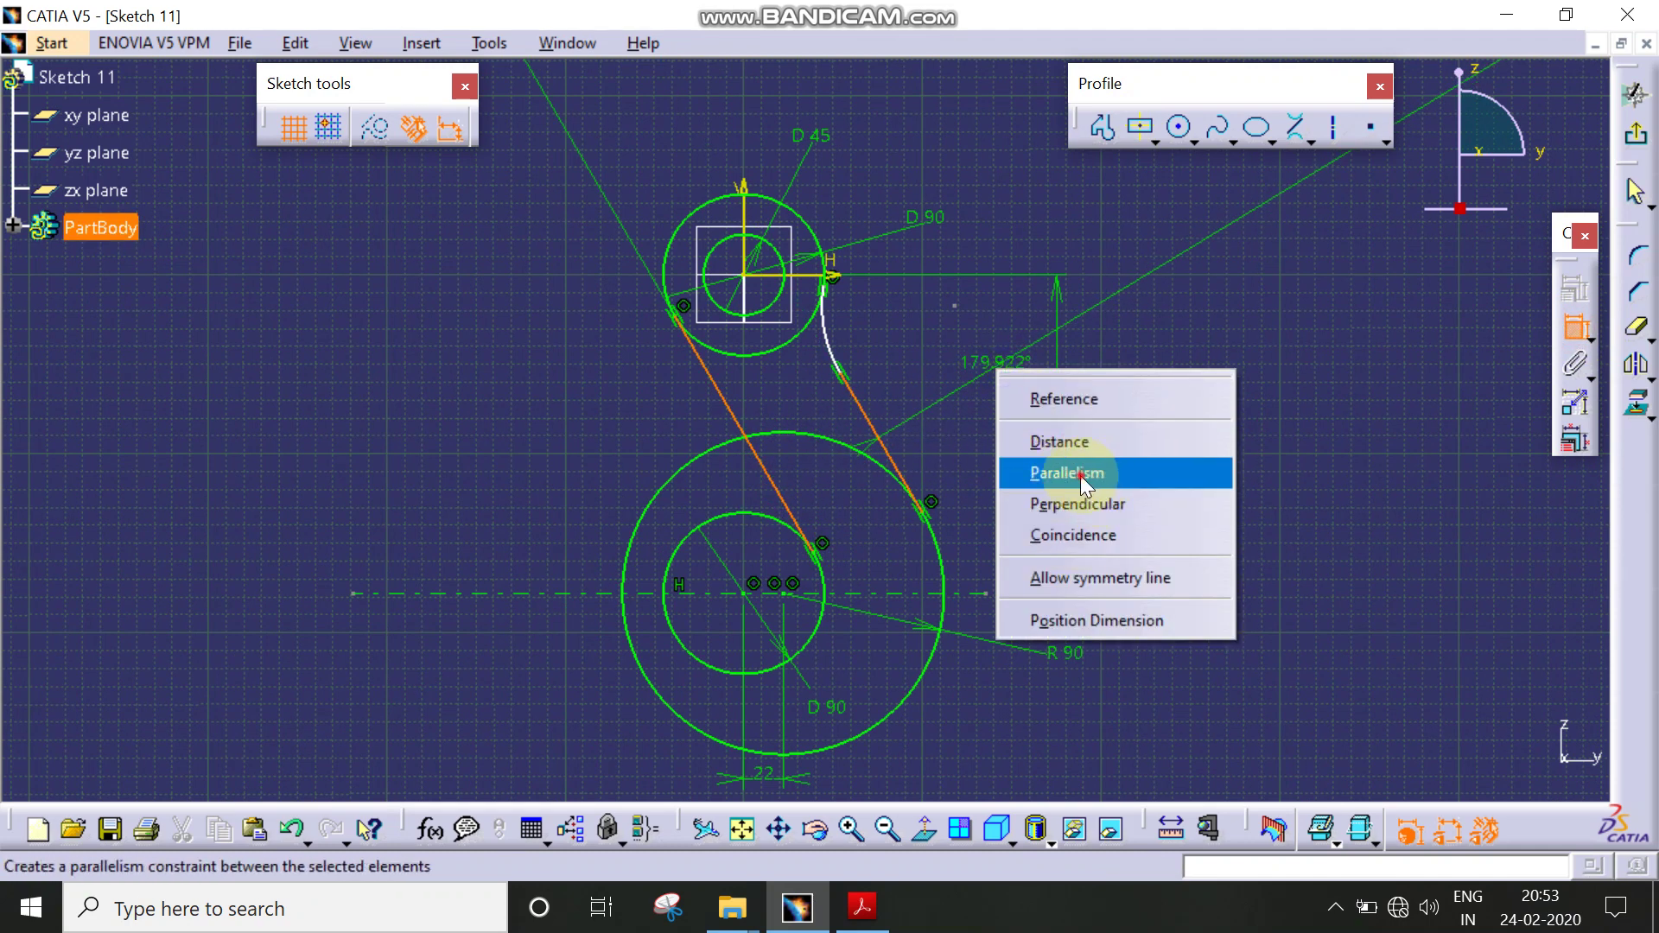
pyautogui.click(1080, 475)
pyautogui.click(825, 385)
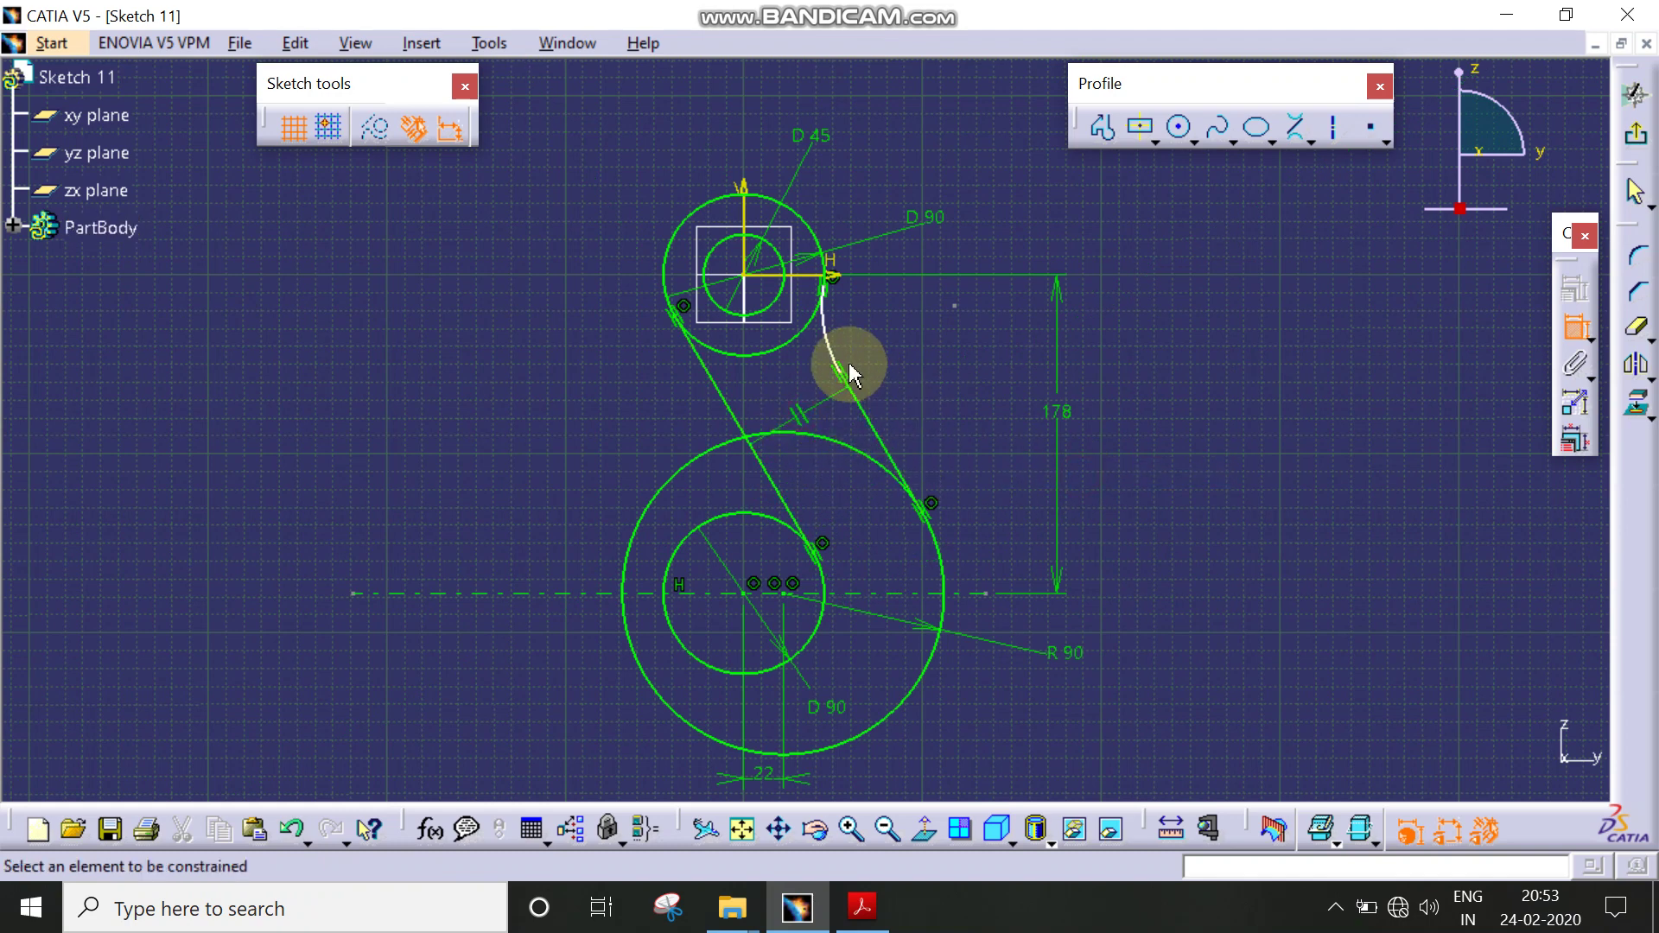
pyautogui.click(845, 344)
# Step: Set the small arc beside the top circle to radius 32
pyautogui.doubleClick(869, 318)
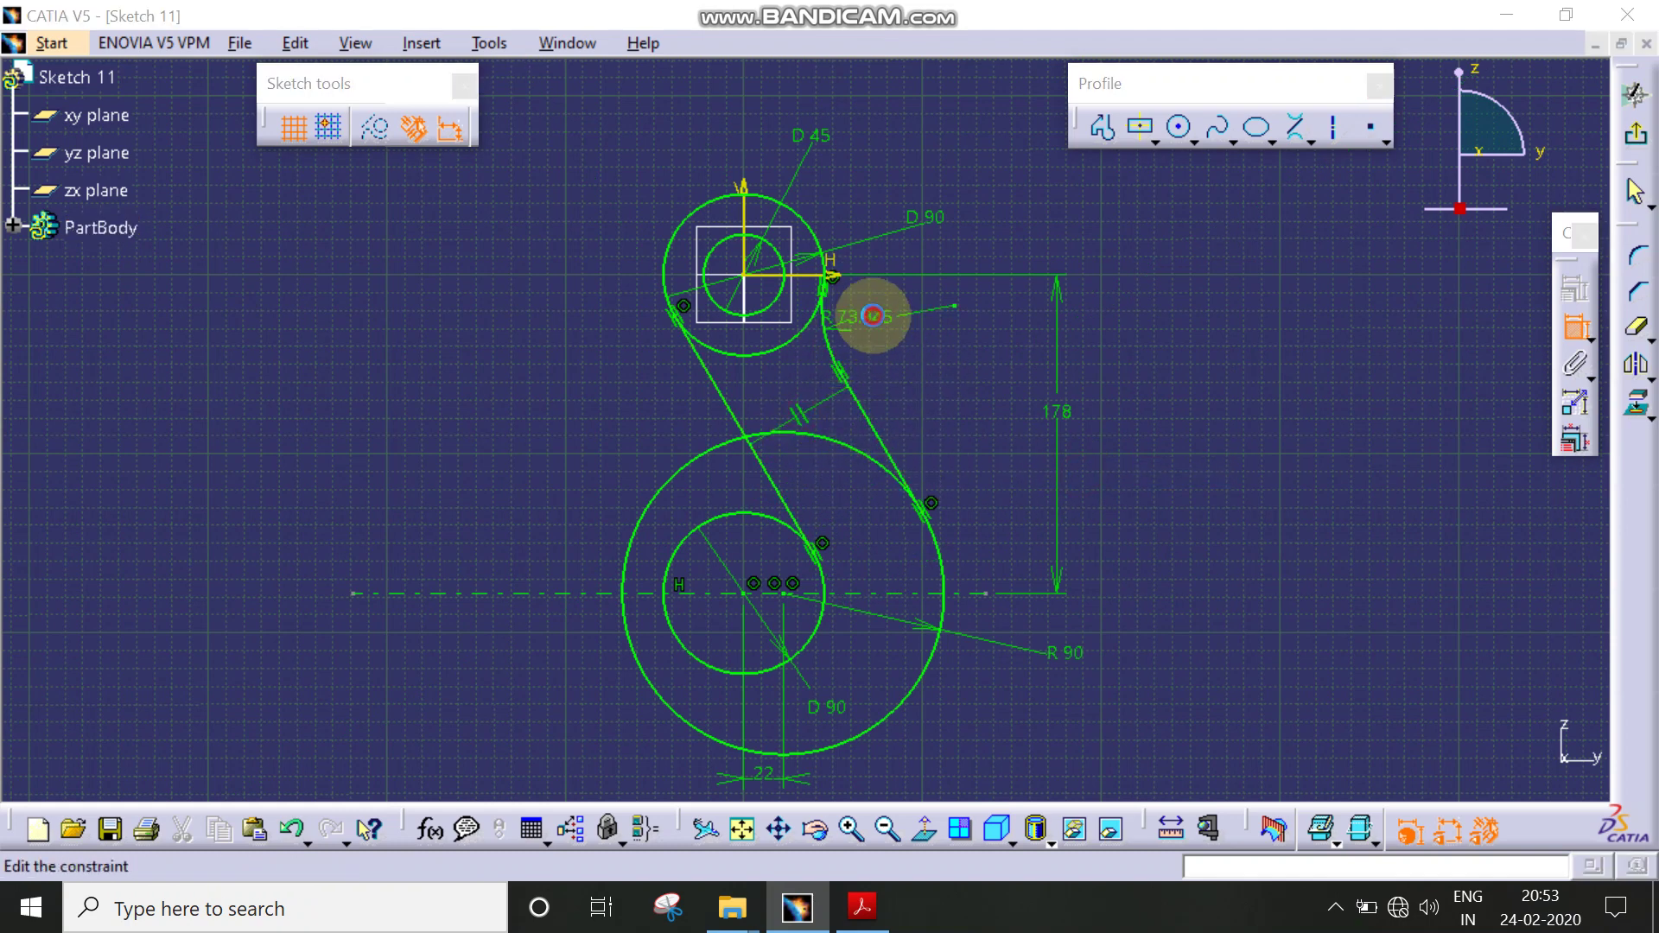
pyautogui.write('32')
pyautogui.press('Return')
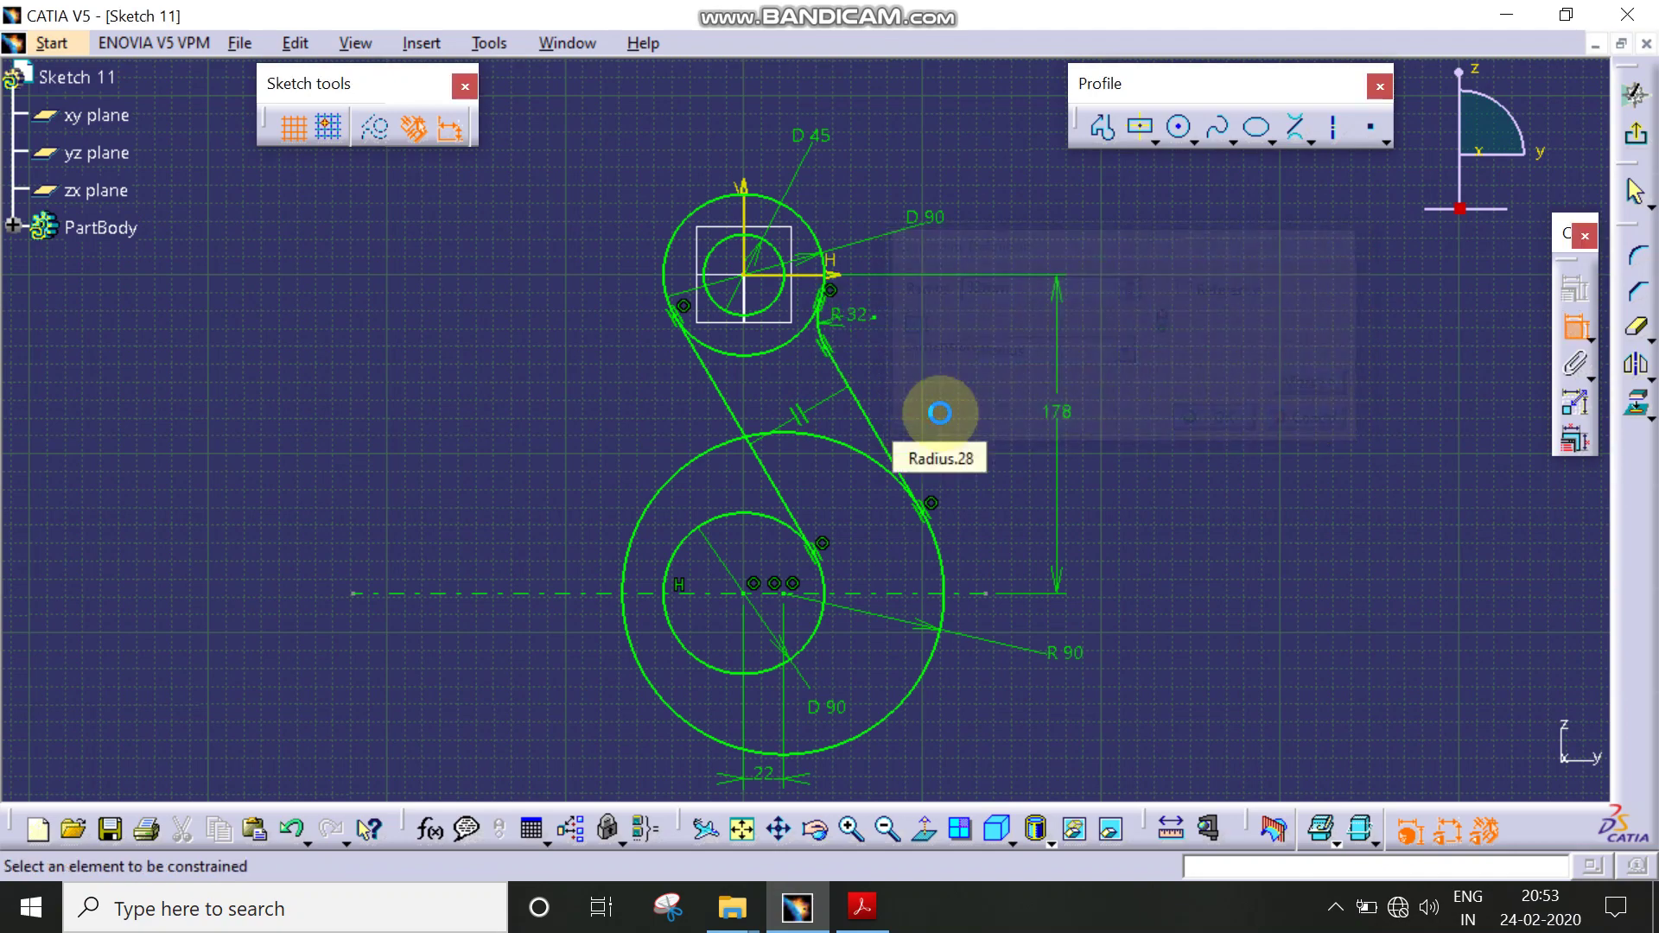
pyautogui.moveTo(1097, 582)
pyautogui.mouseDown(button='middle')
pyautogui.moveTo(1138, 511)
pyautogui.moveTo(1101, 452)
pyautogui.mouseUp(button='middle')
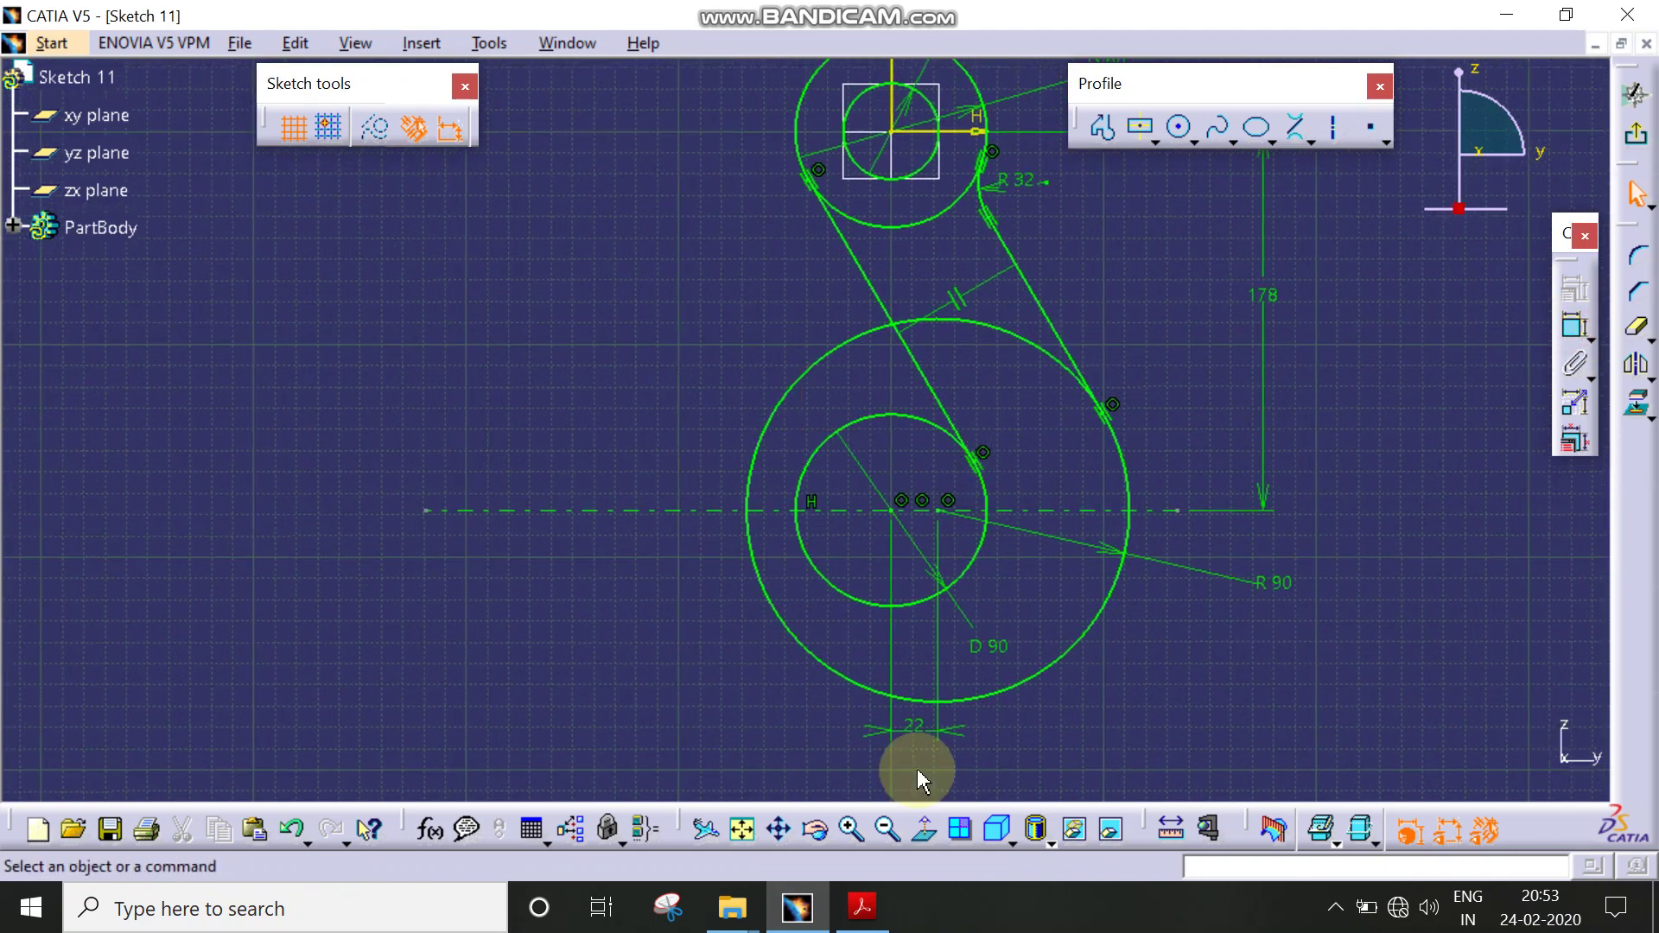
# Step: Draw two centre-point arcs with centres and start points on the axis, left of the lower circles
pyautogui.click(862, 907)
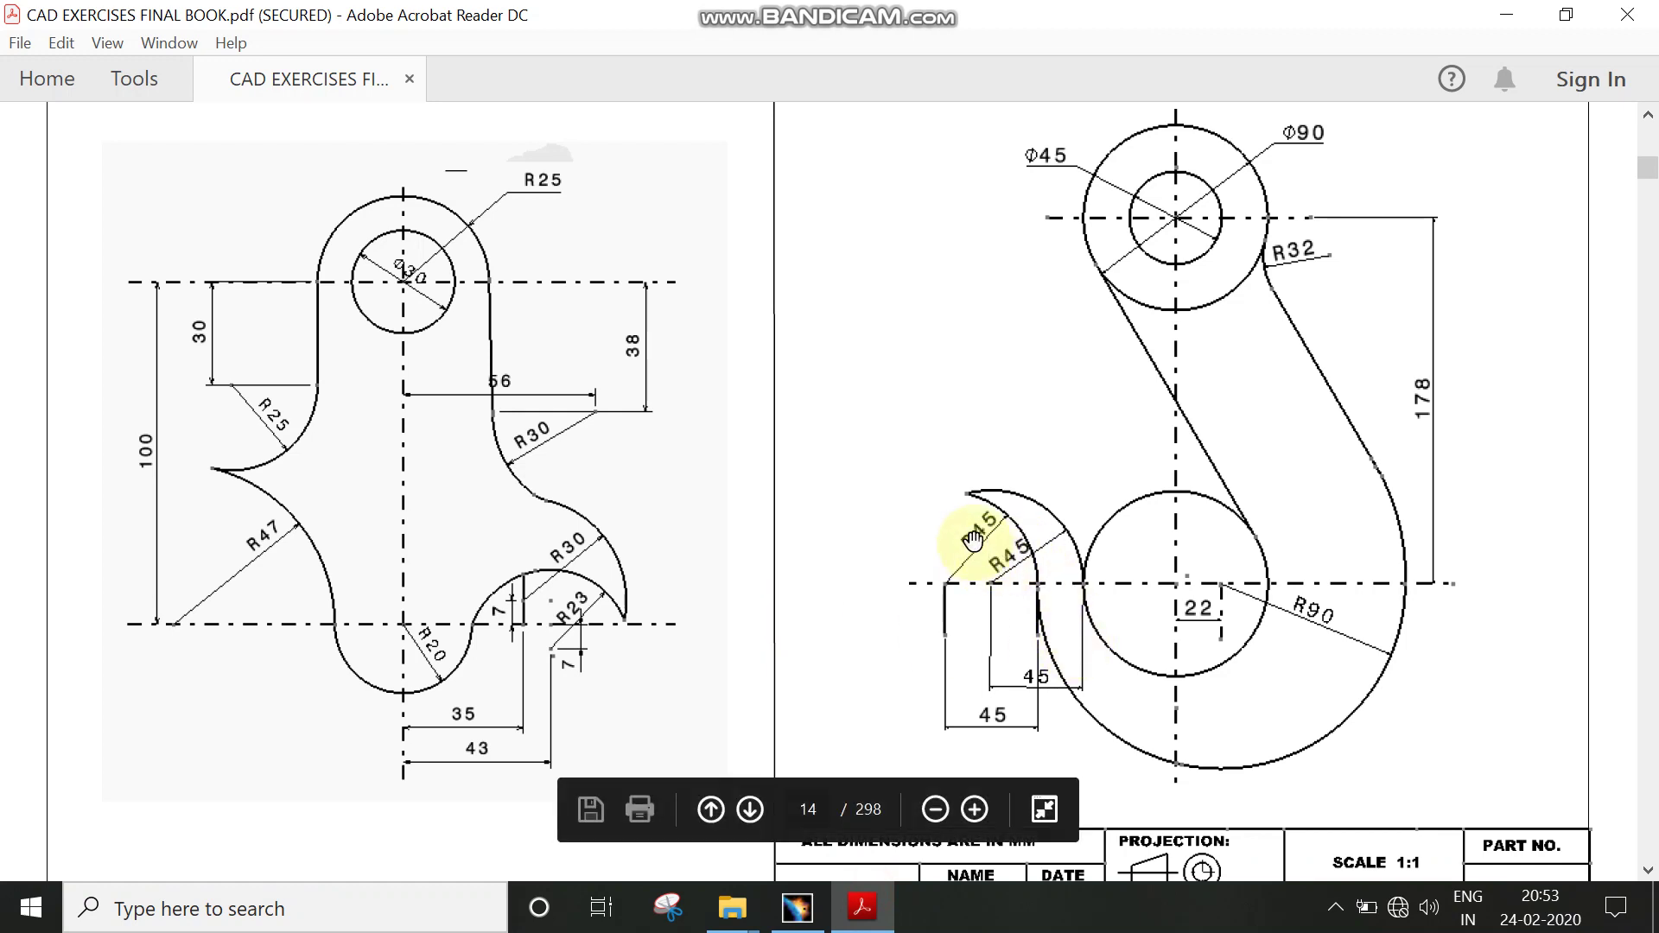
pyautogui.click(812, 919)
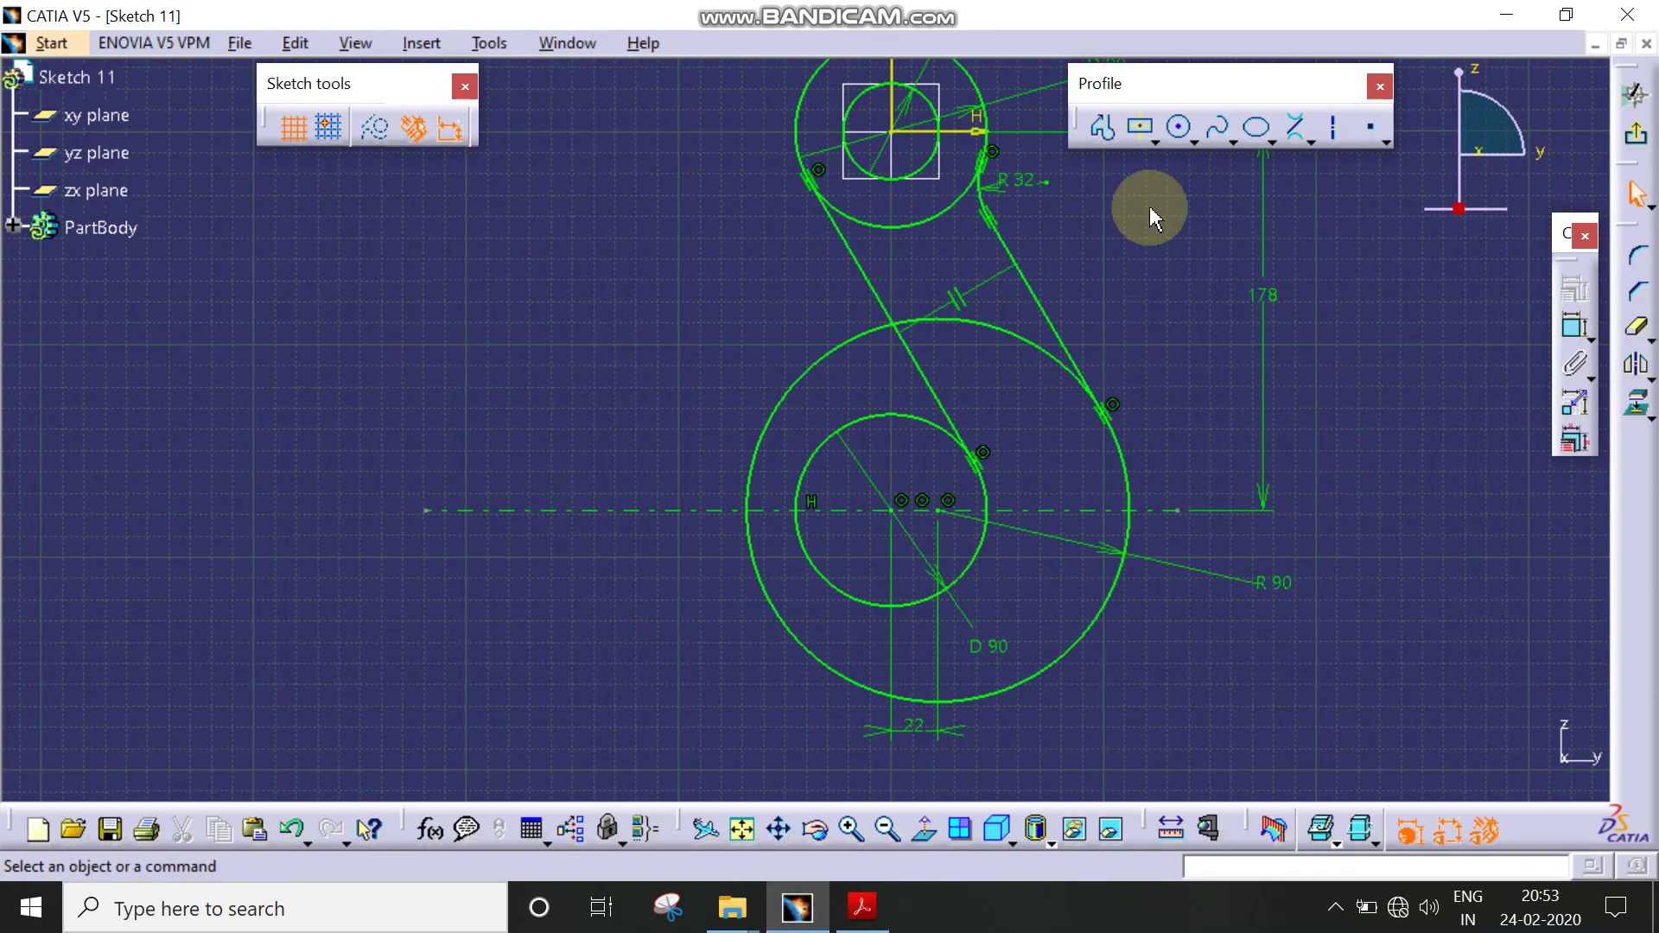
pyautogui.click(1191, 140)
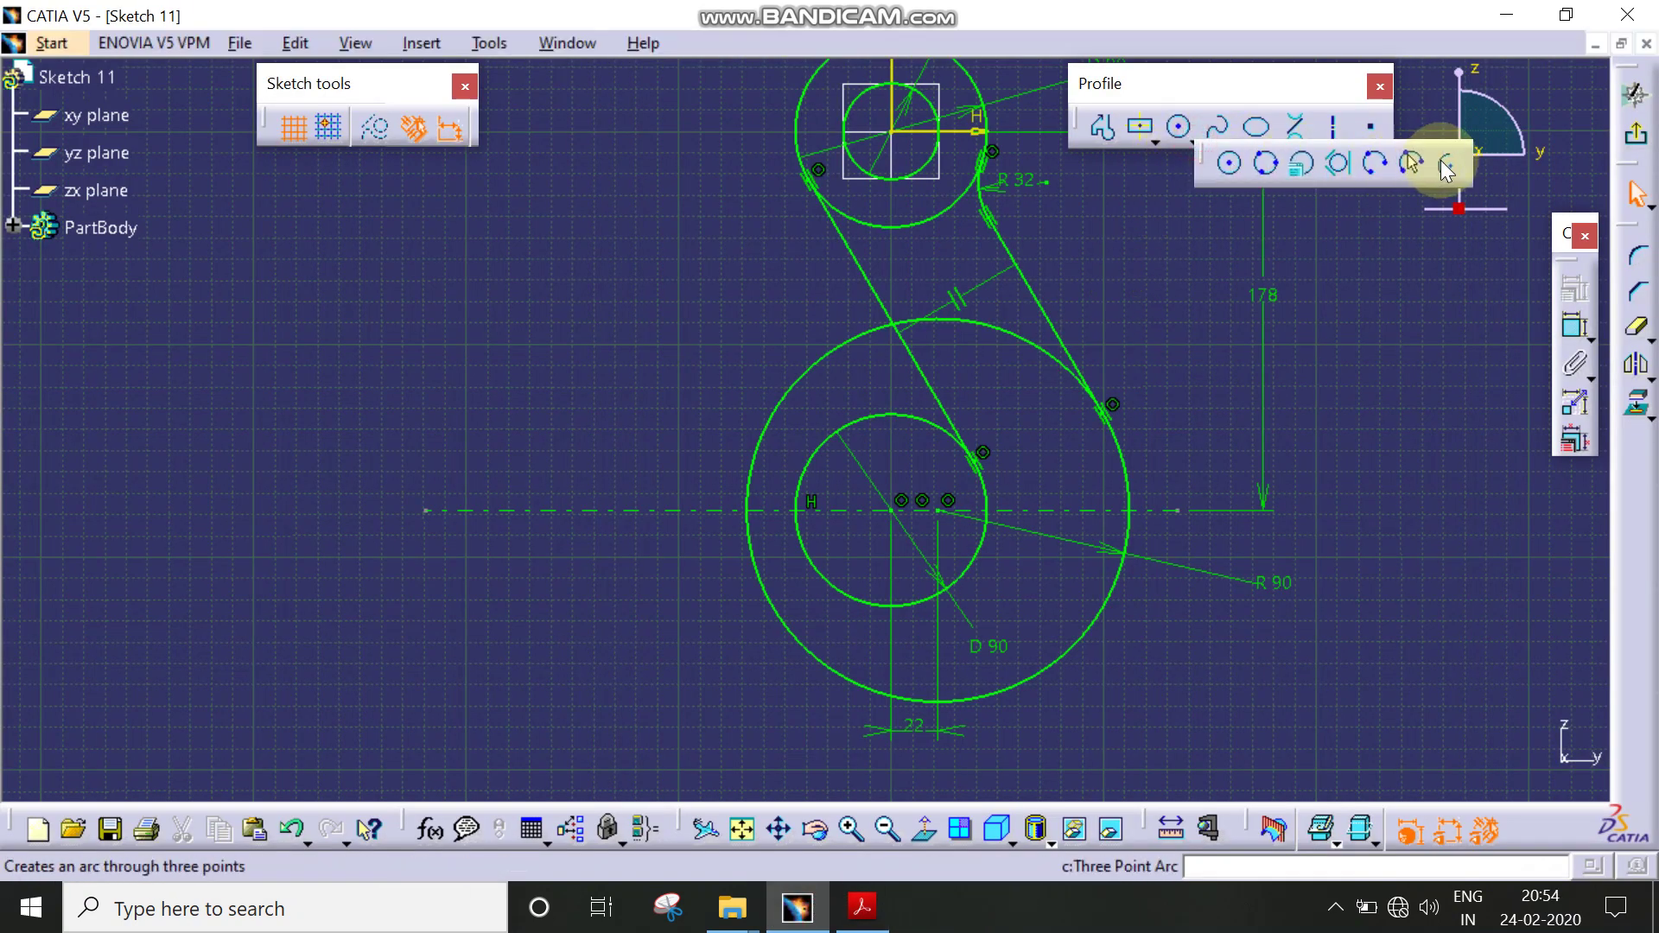
pyautogui.click(1440, 159)
pyautogui.moveTo(808, 582); pyautogui.dragTo(772, 631, button='middle')
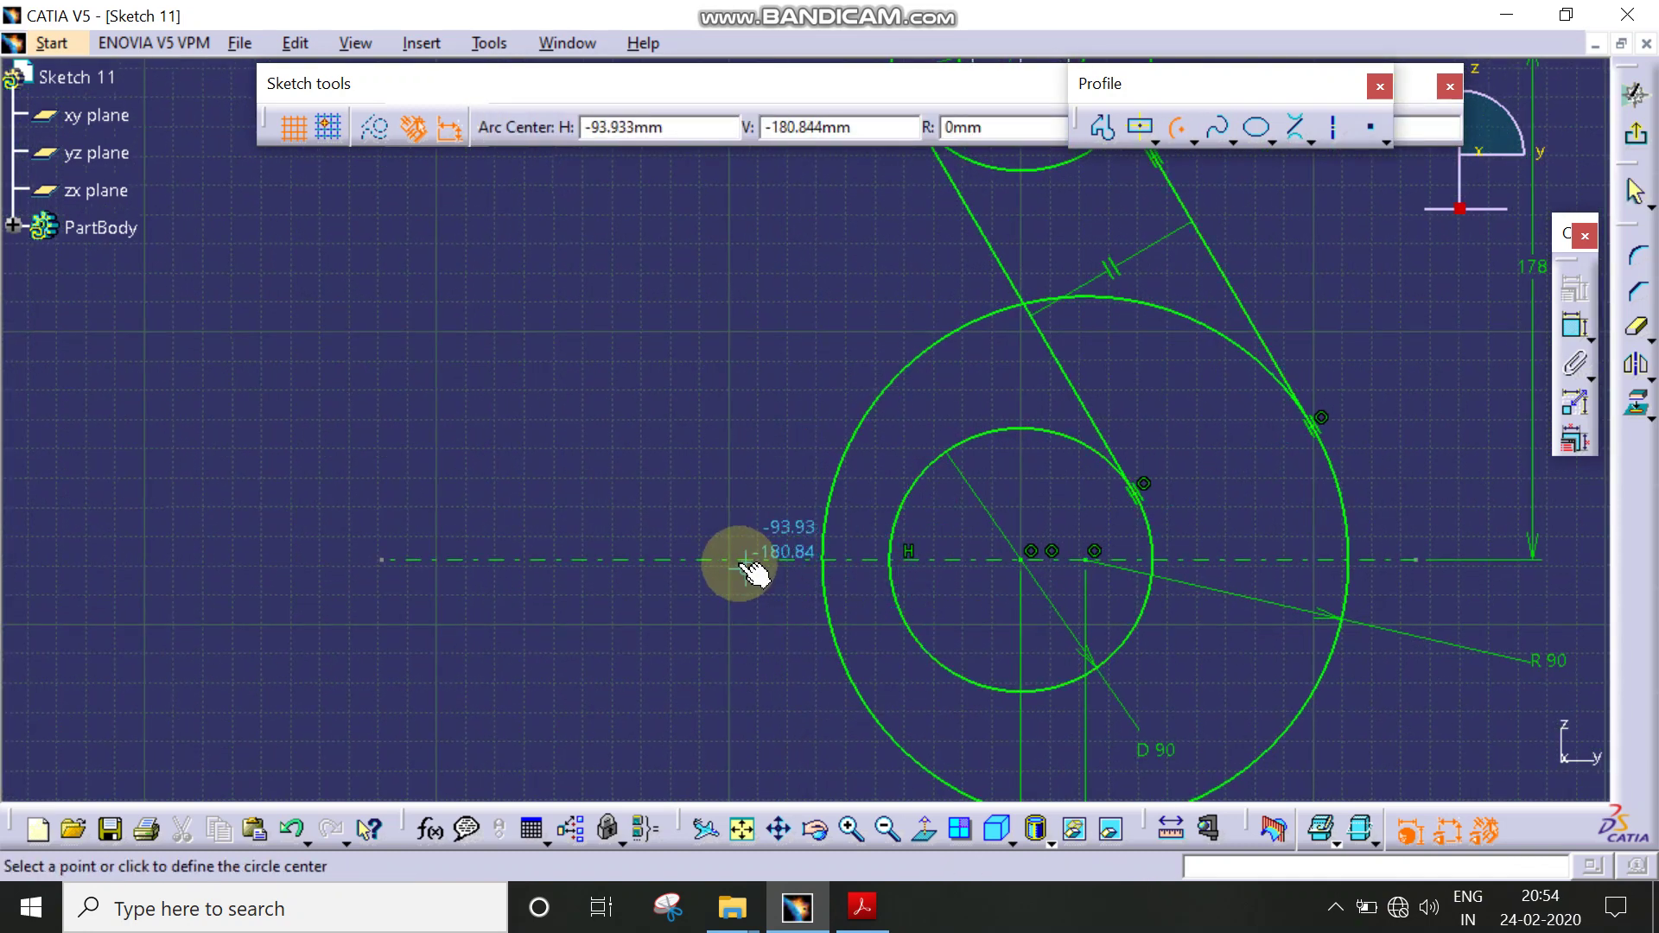
pyautogui.click(736, 560)
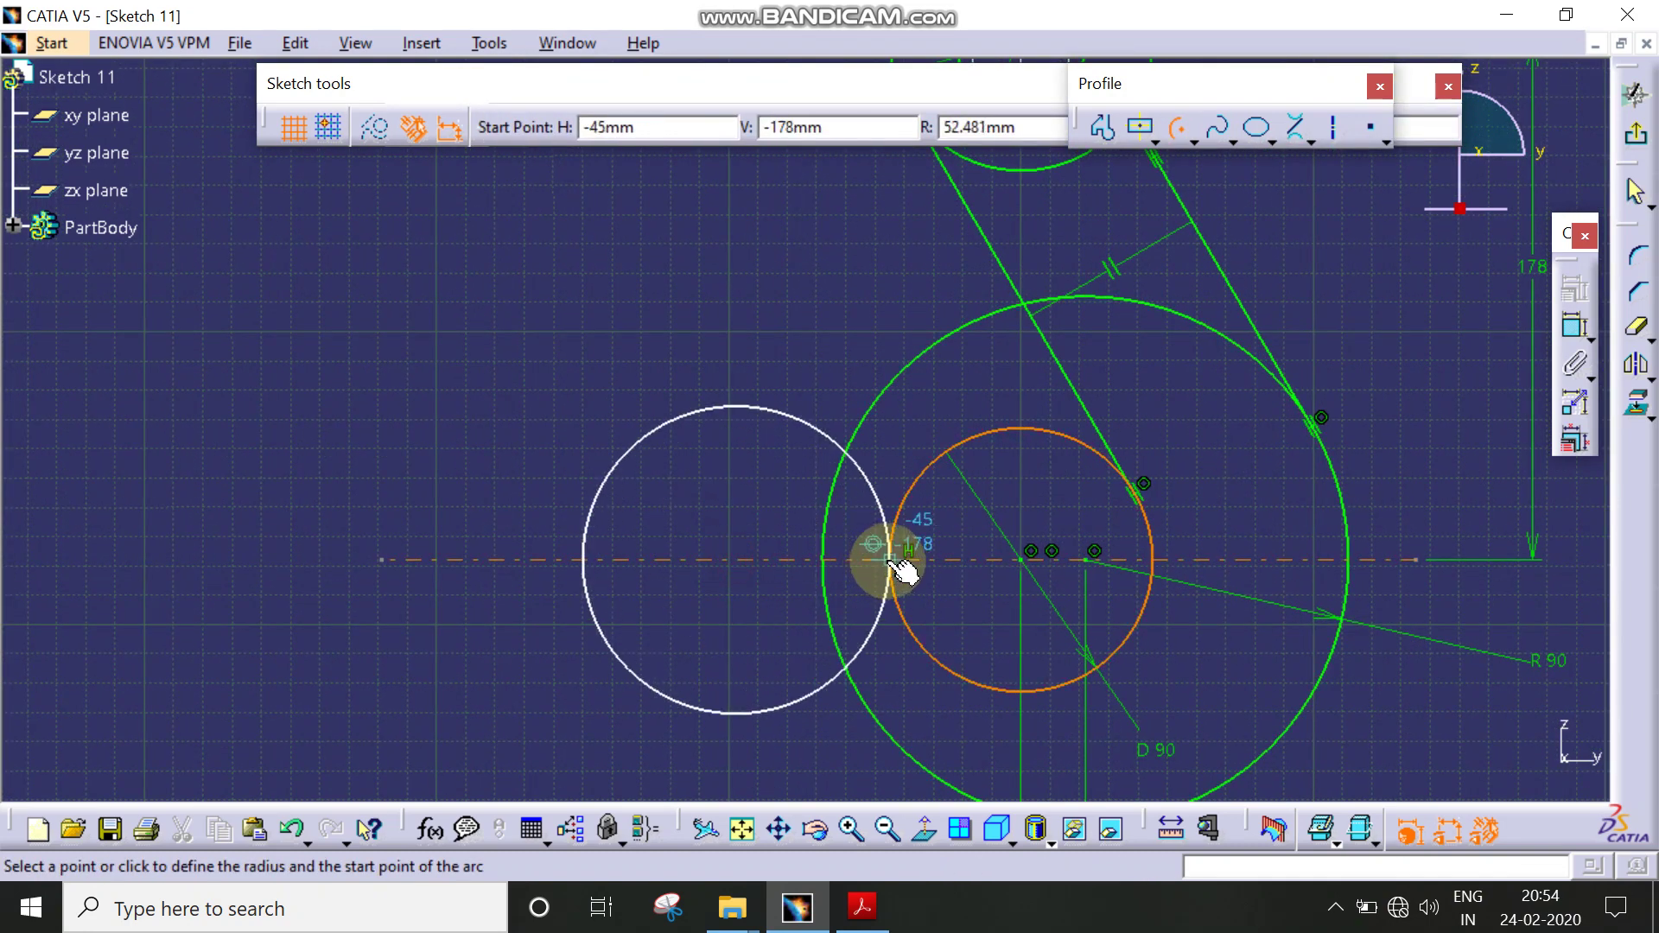
pyautogui.click(891, 560)
pyautogui.click(718, 372)
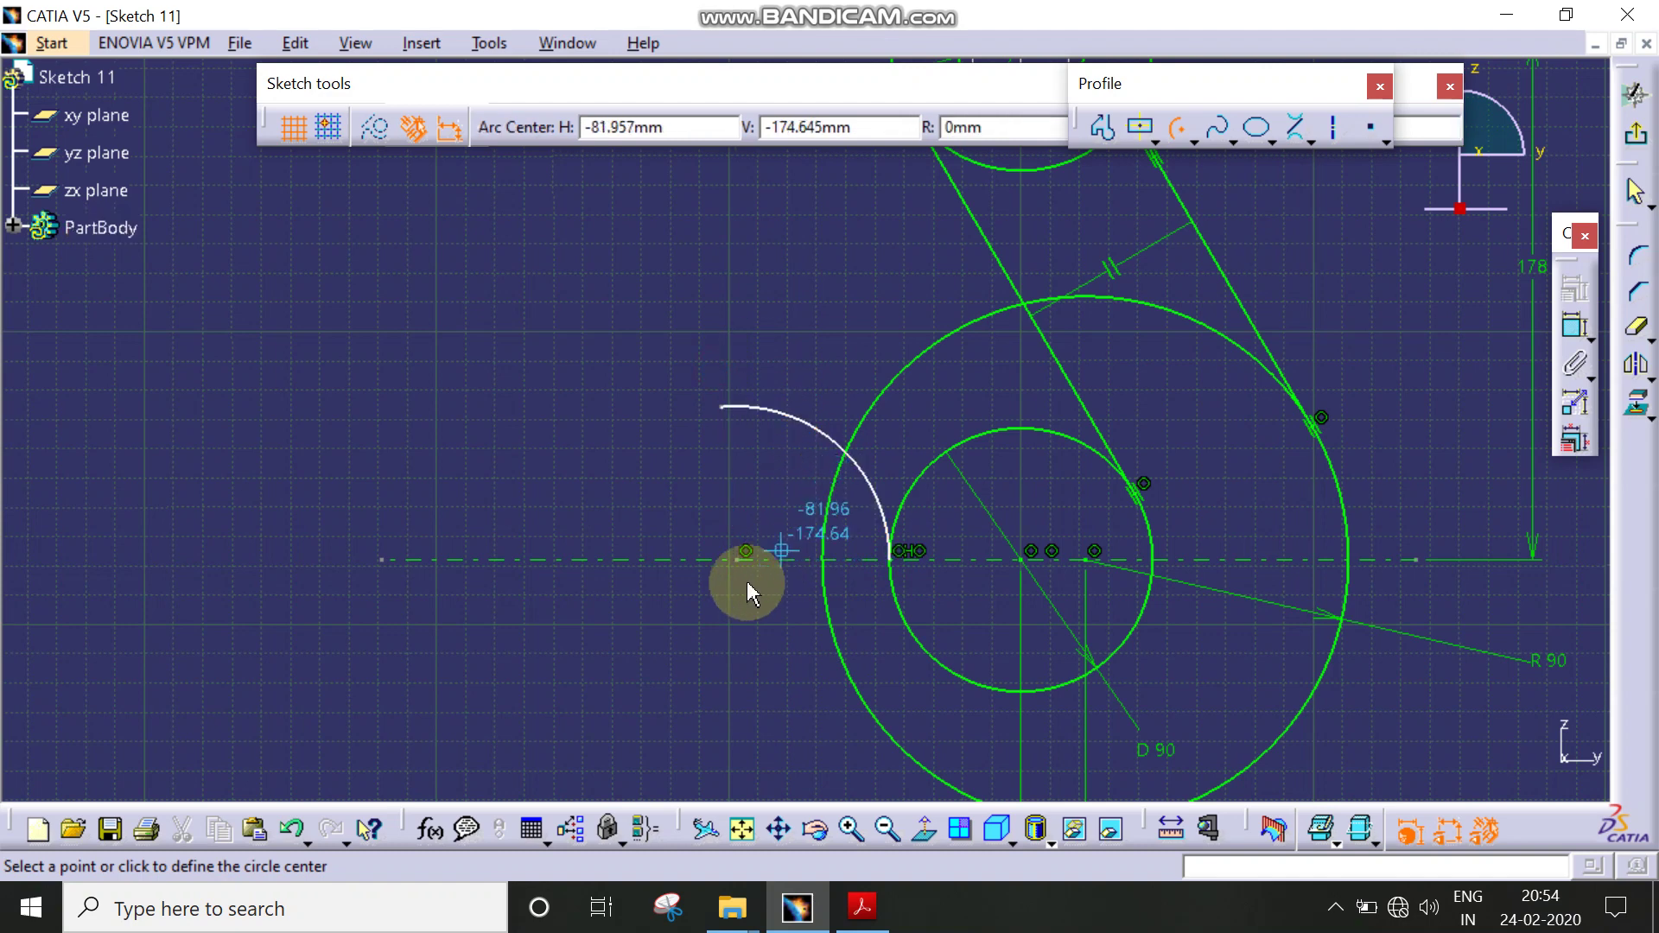
pyautogui.click(670, 561)
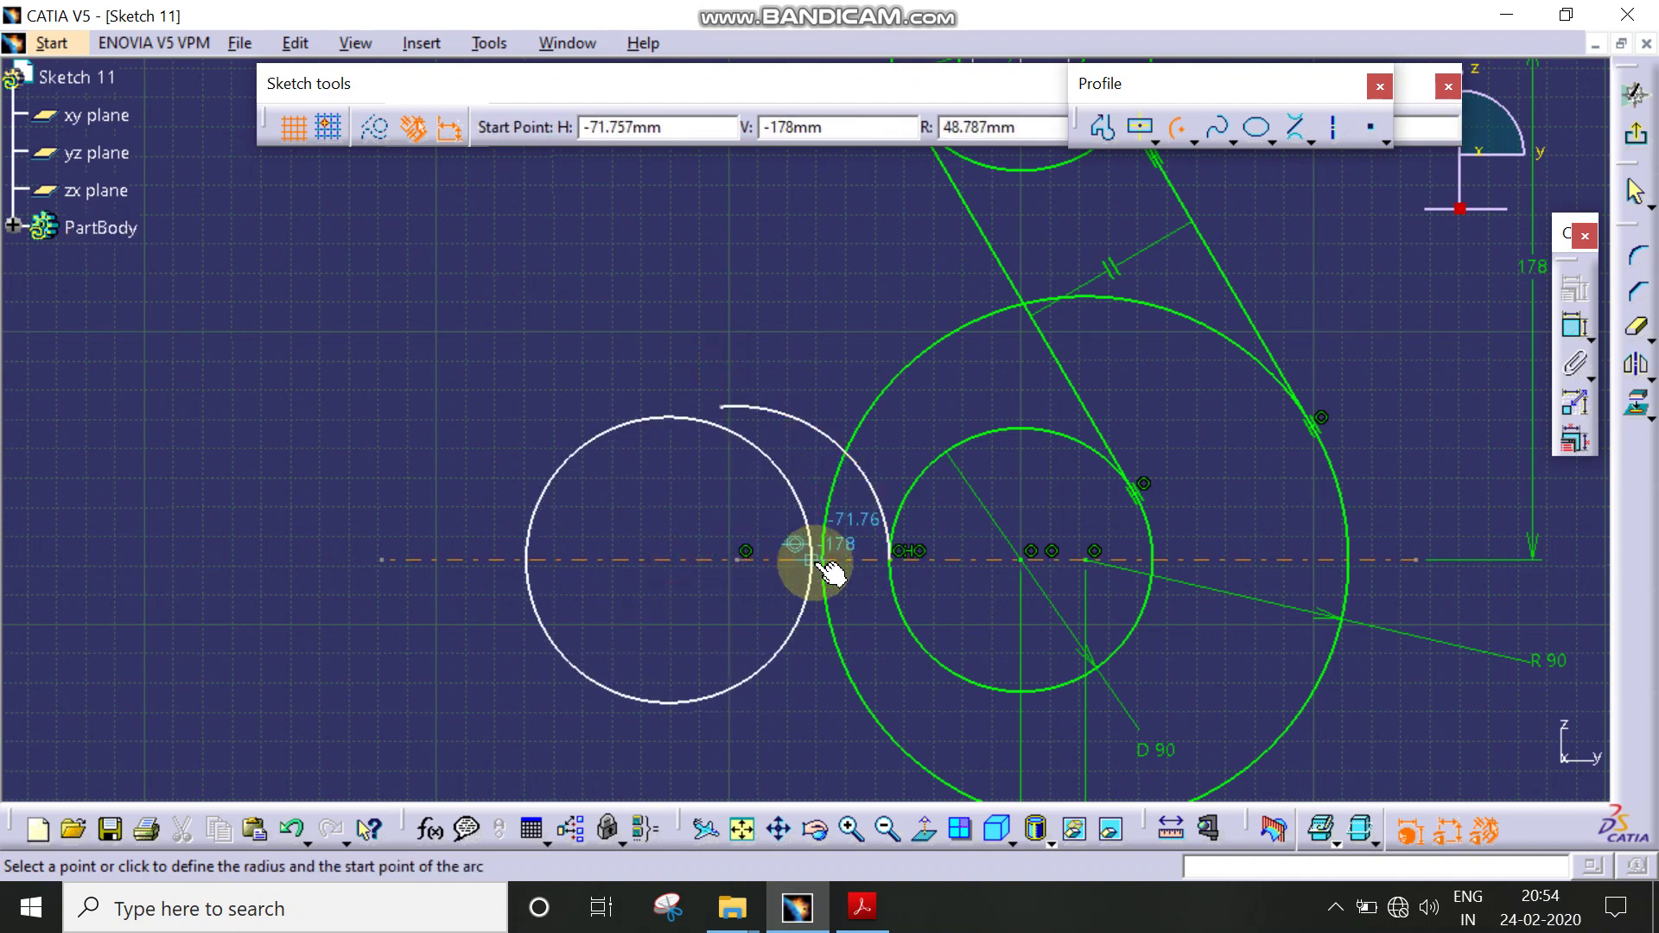
pyautogui.click(823, 560)
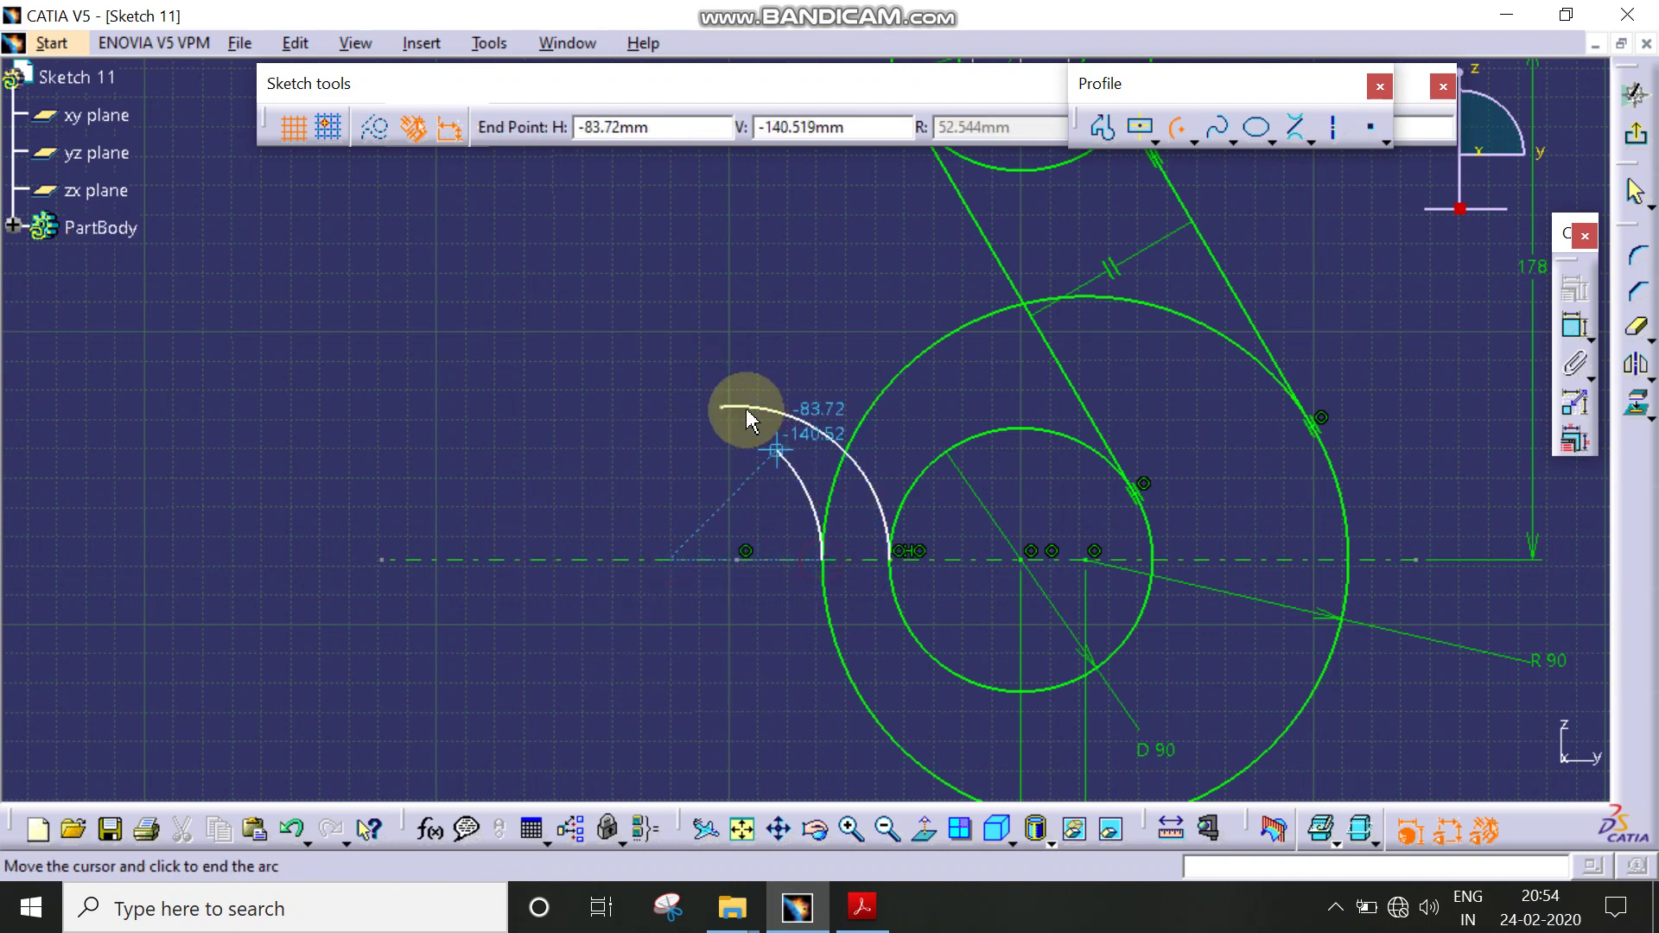
pyautogui.click(682, 367)
# Step: Dimension both hook-tip arcs and change their radii from about 52.5 to 45
pyautogui.click(1575, 327)
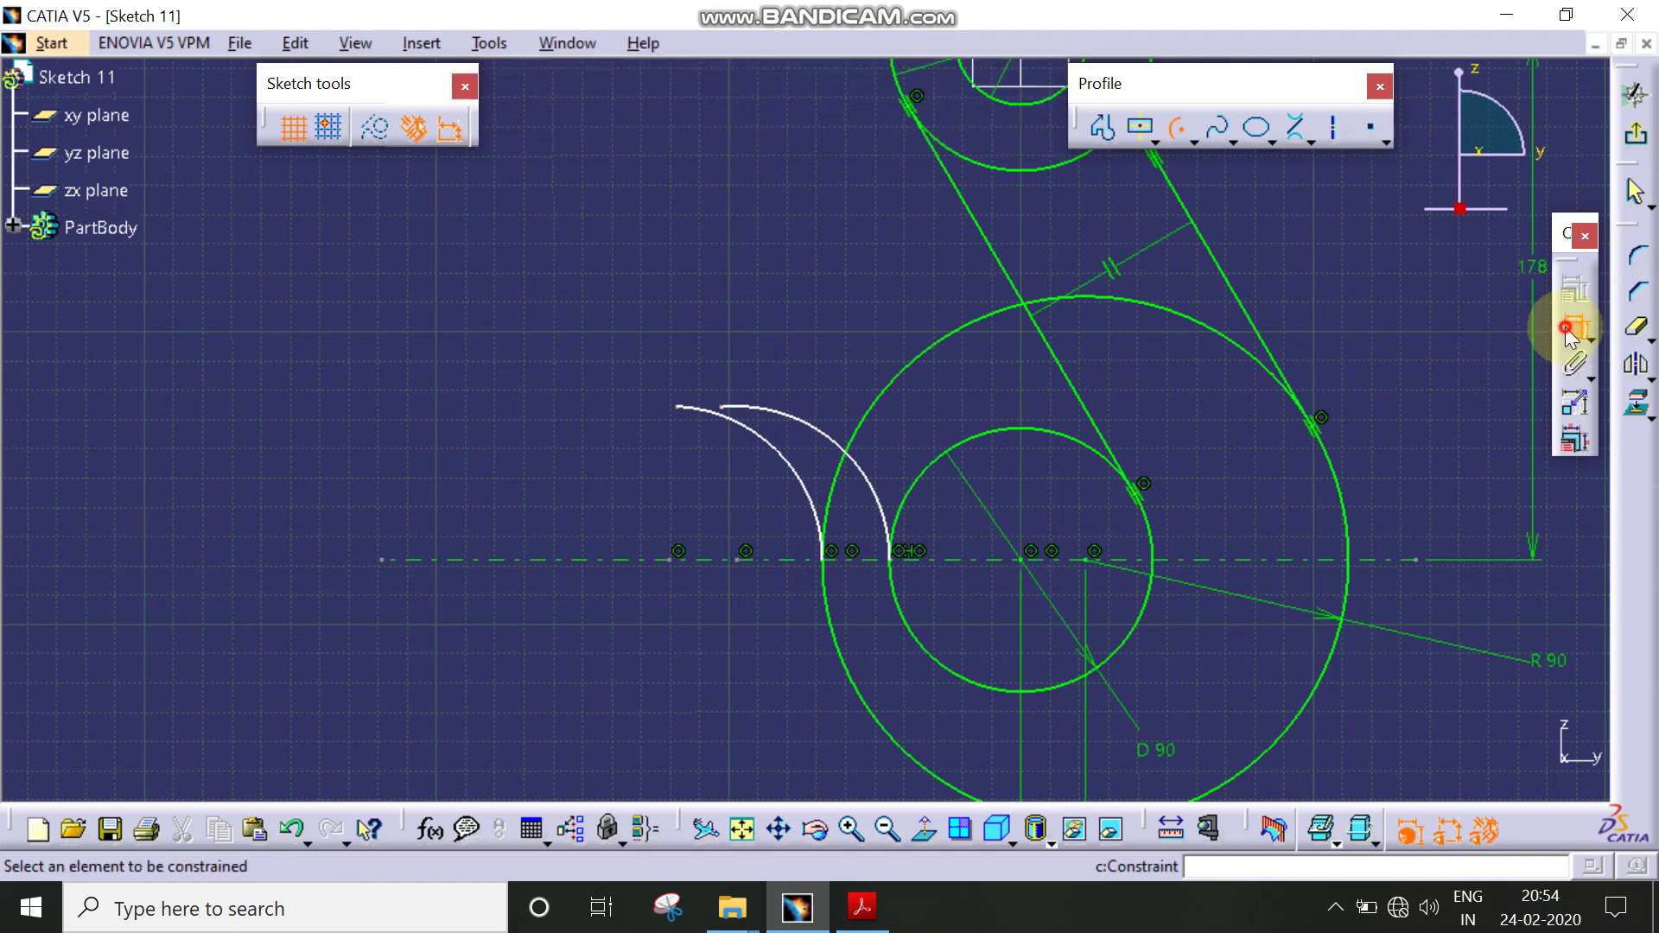
pyautogui.click(819, 430)
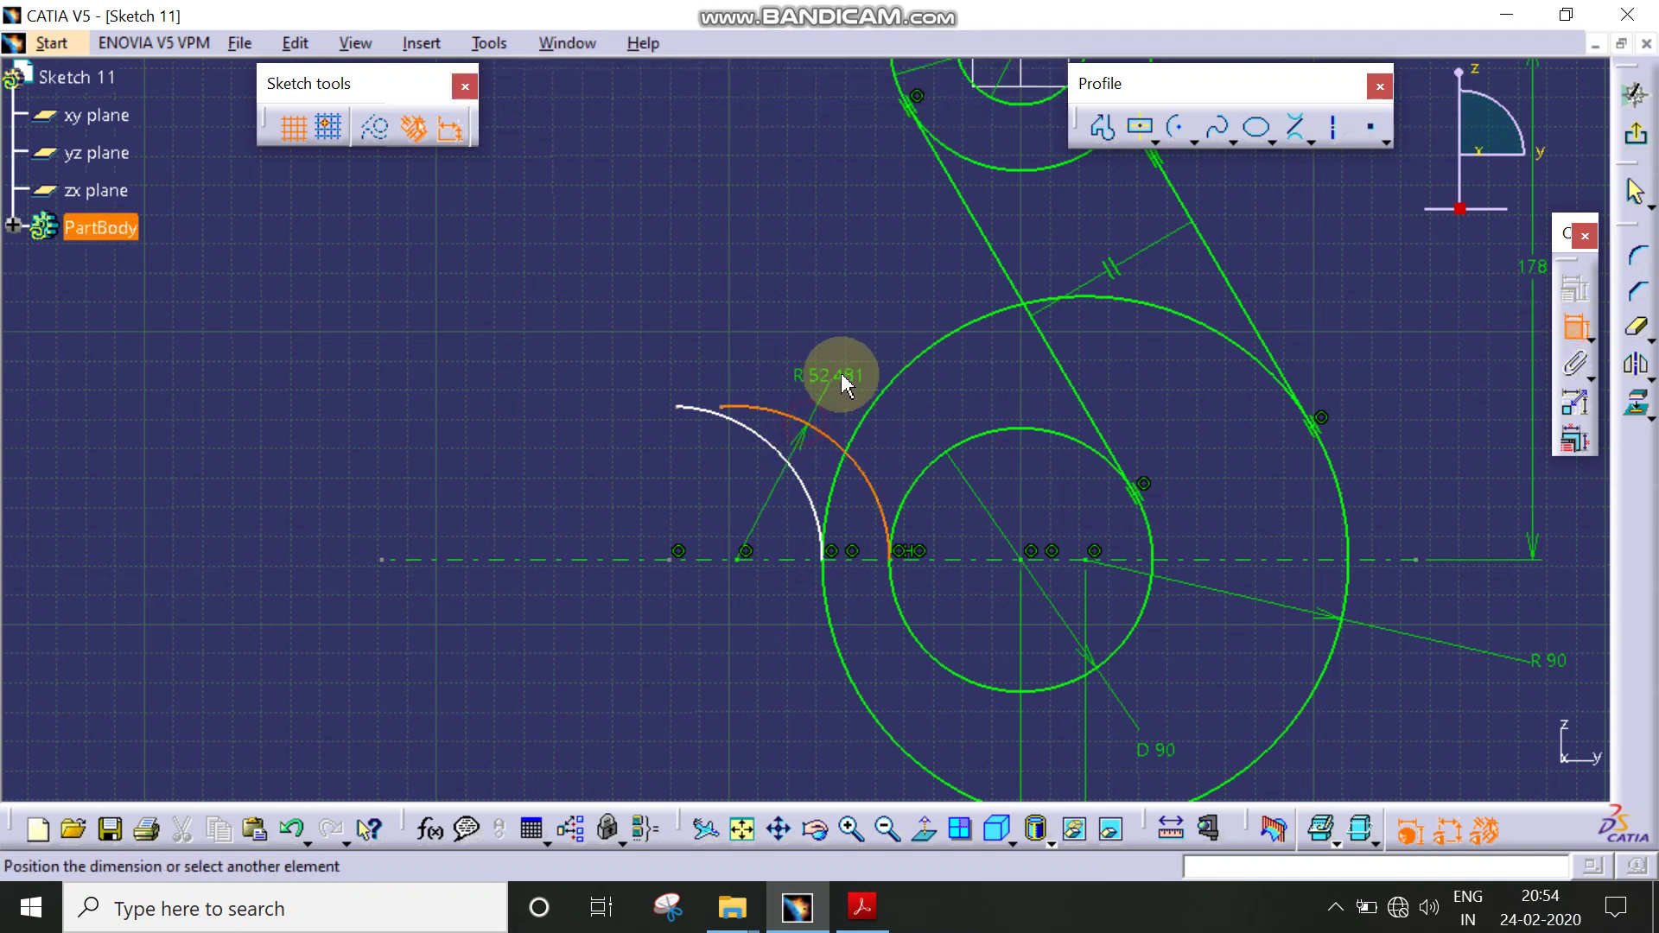
pyautogui.click(843, 370)
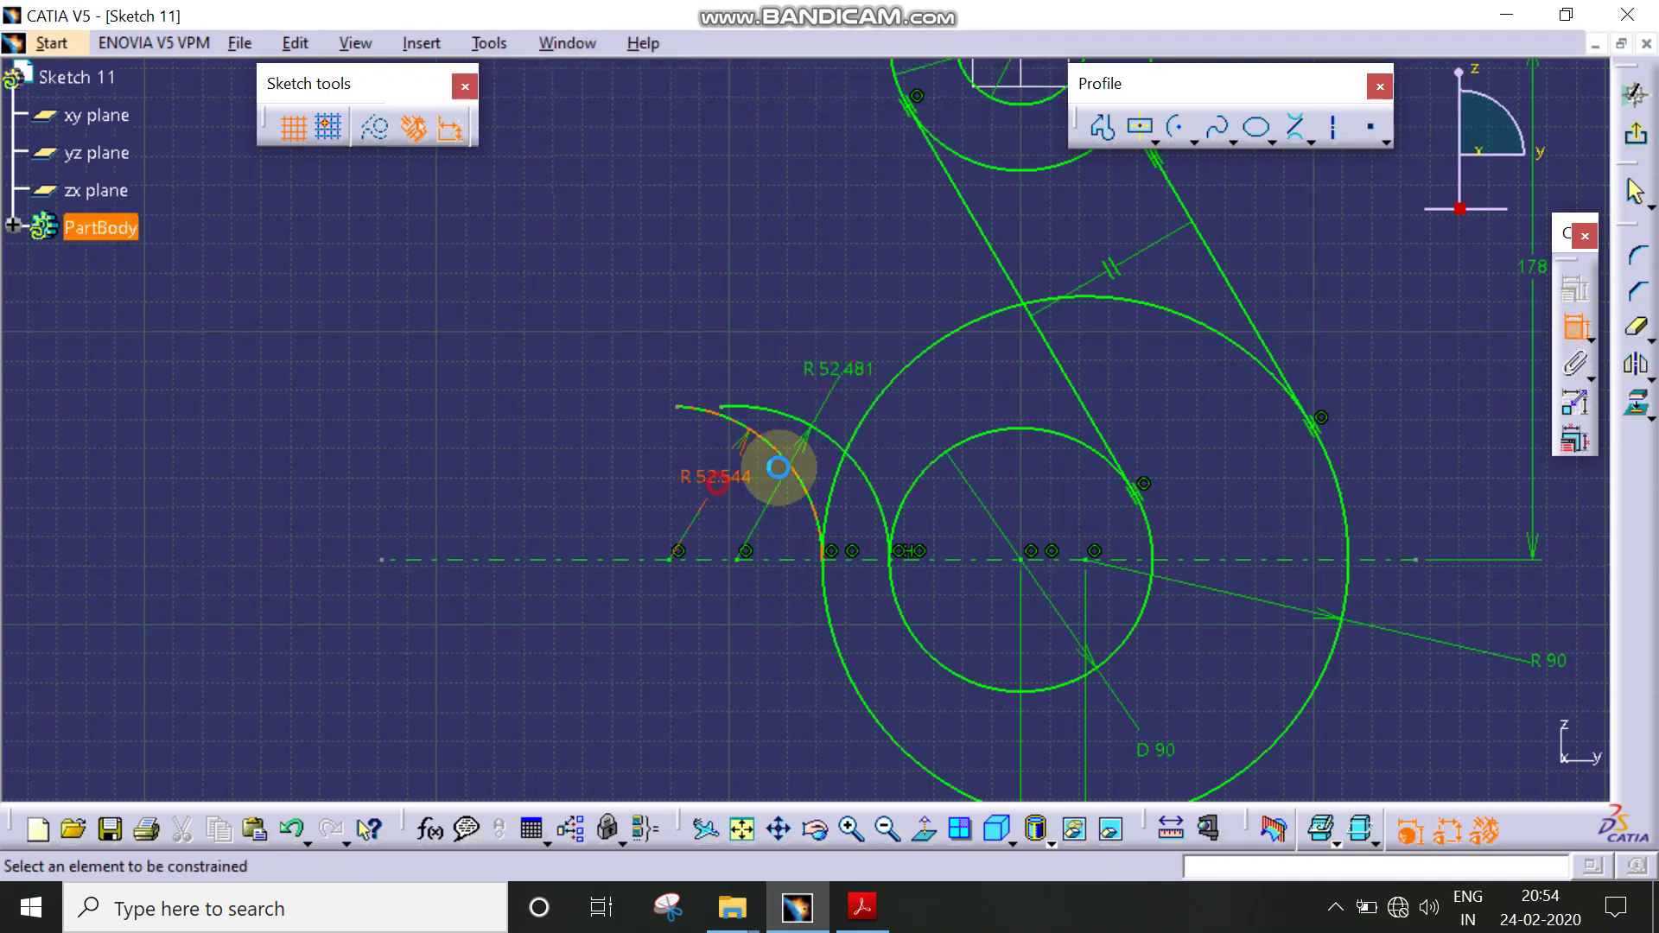
pyautogui.click(777, 467)
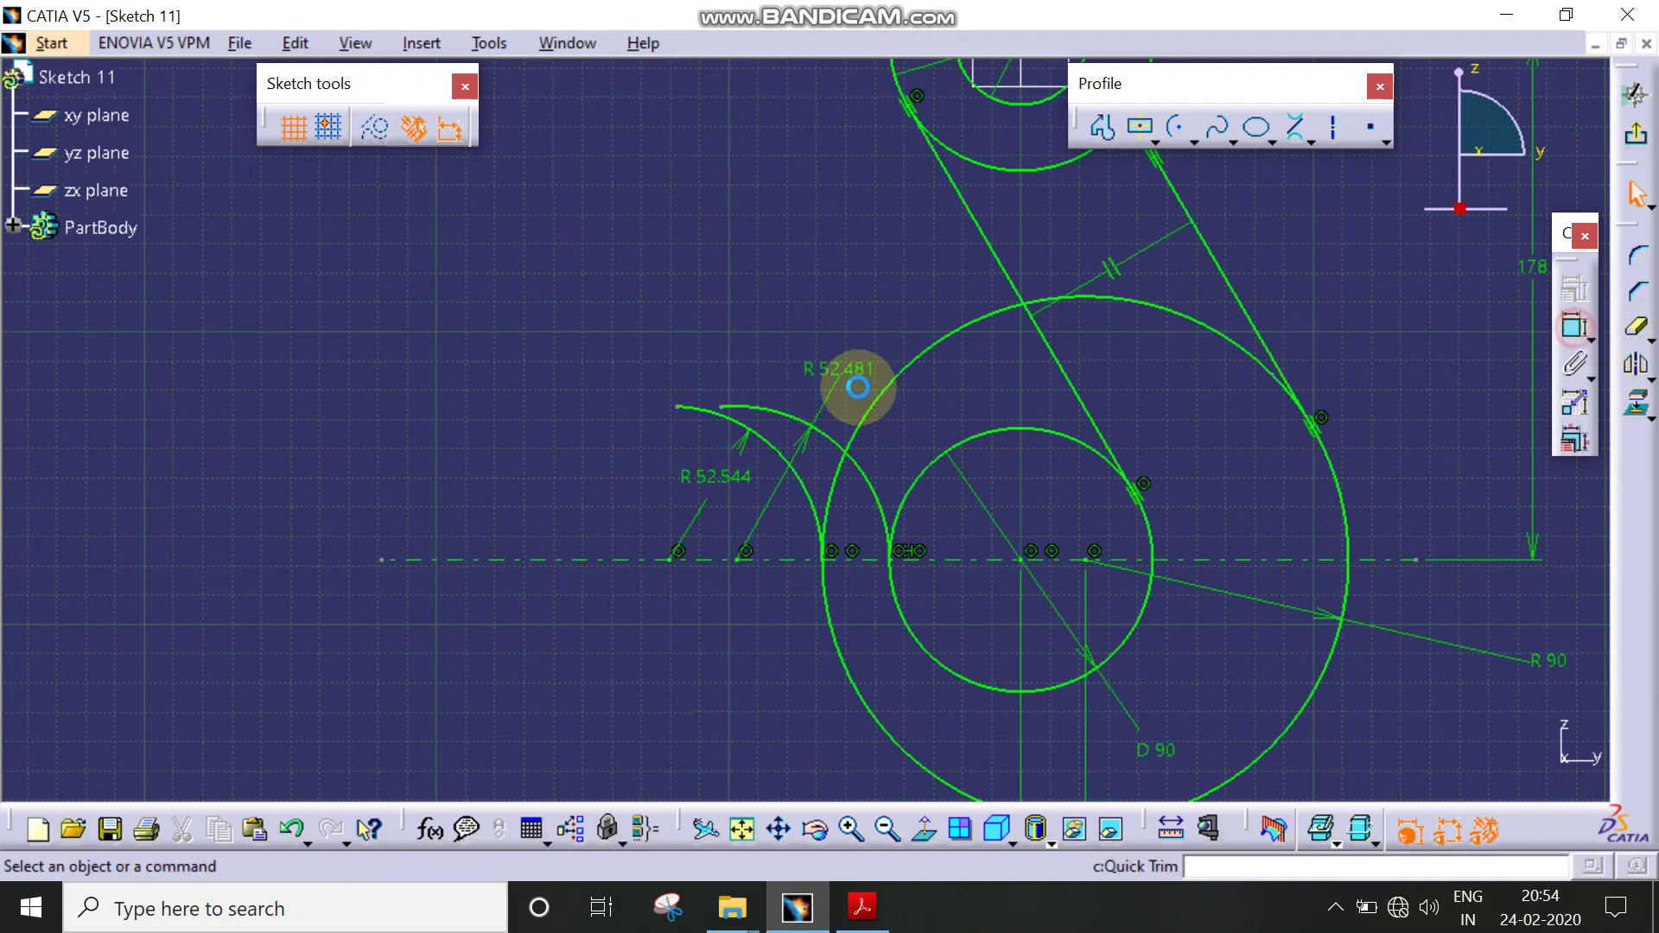
pyautogui.doubleClick(824, 370)
pyautogui.write('45')
pyautogui.press('Return')
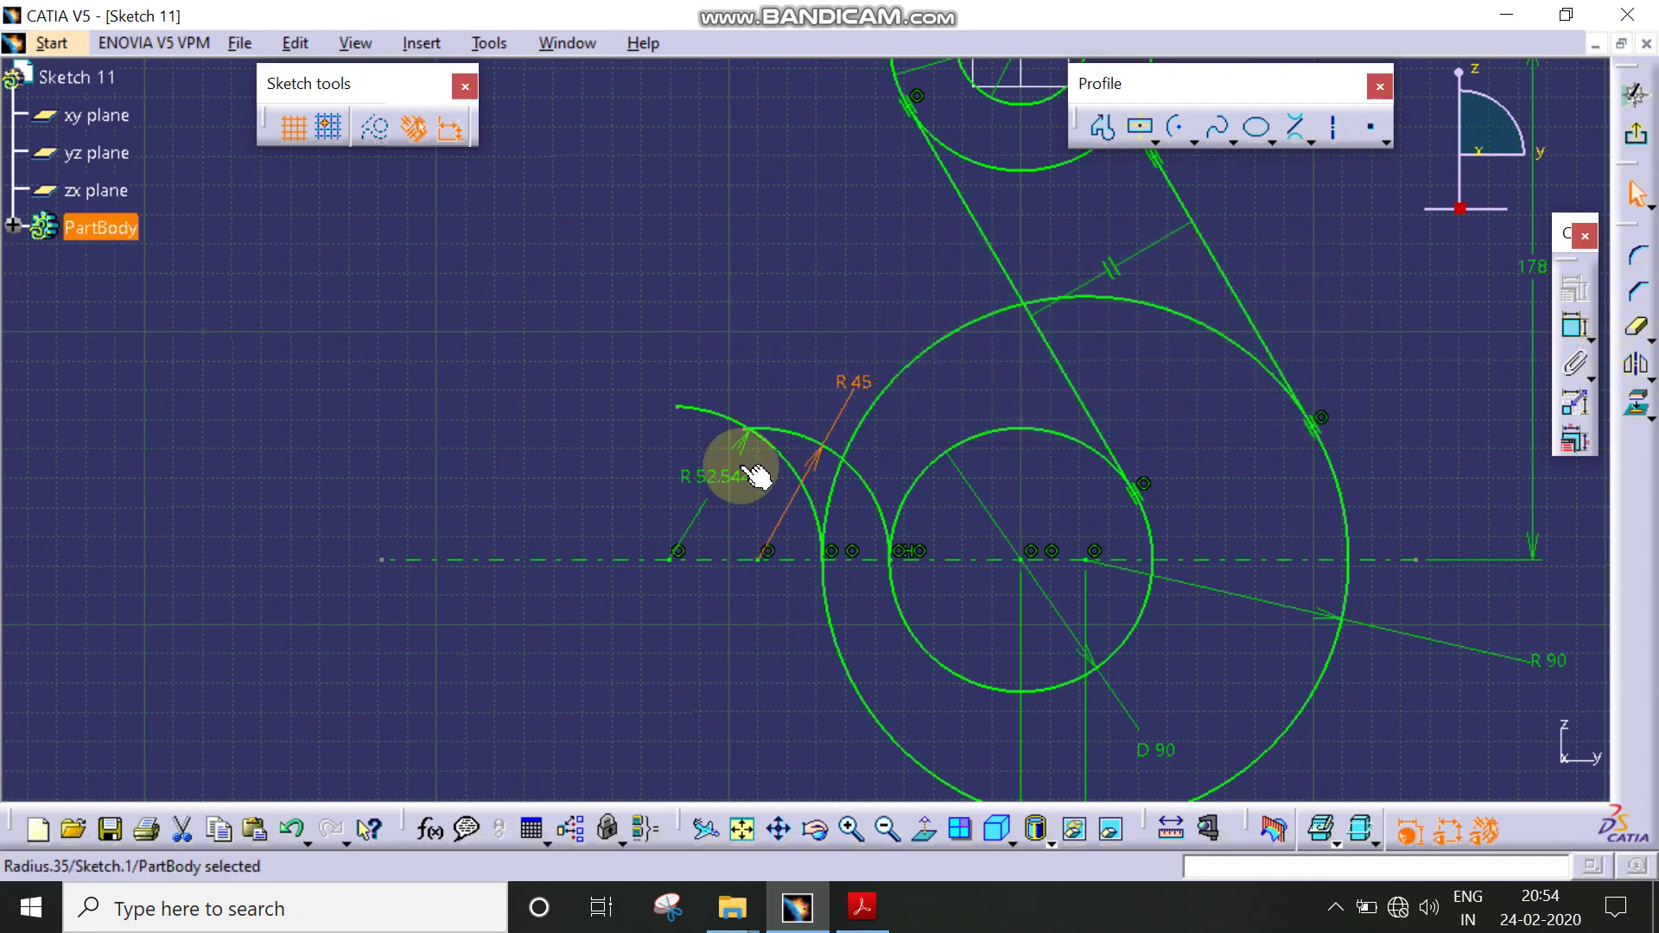
pyautogui.doubleClick(720, 475)
pyautogui.write('45')
pyautogui.press('Return')
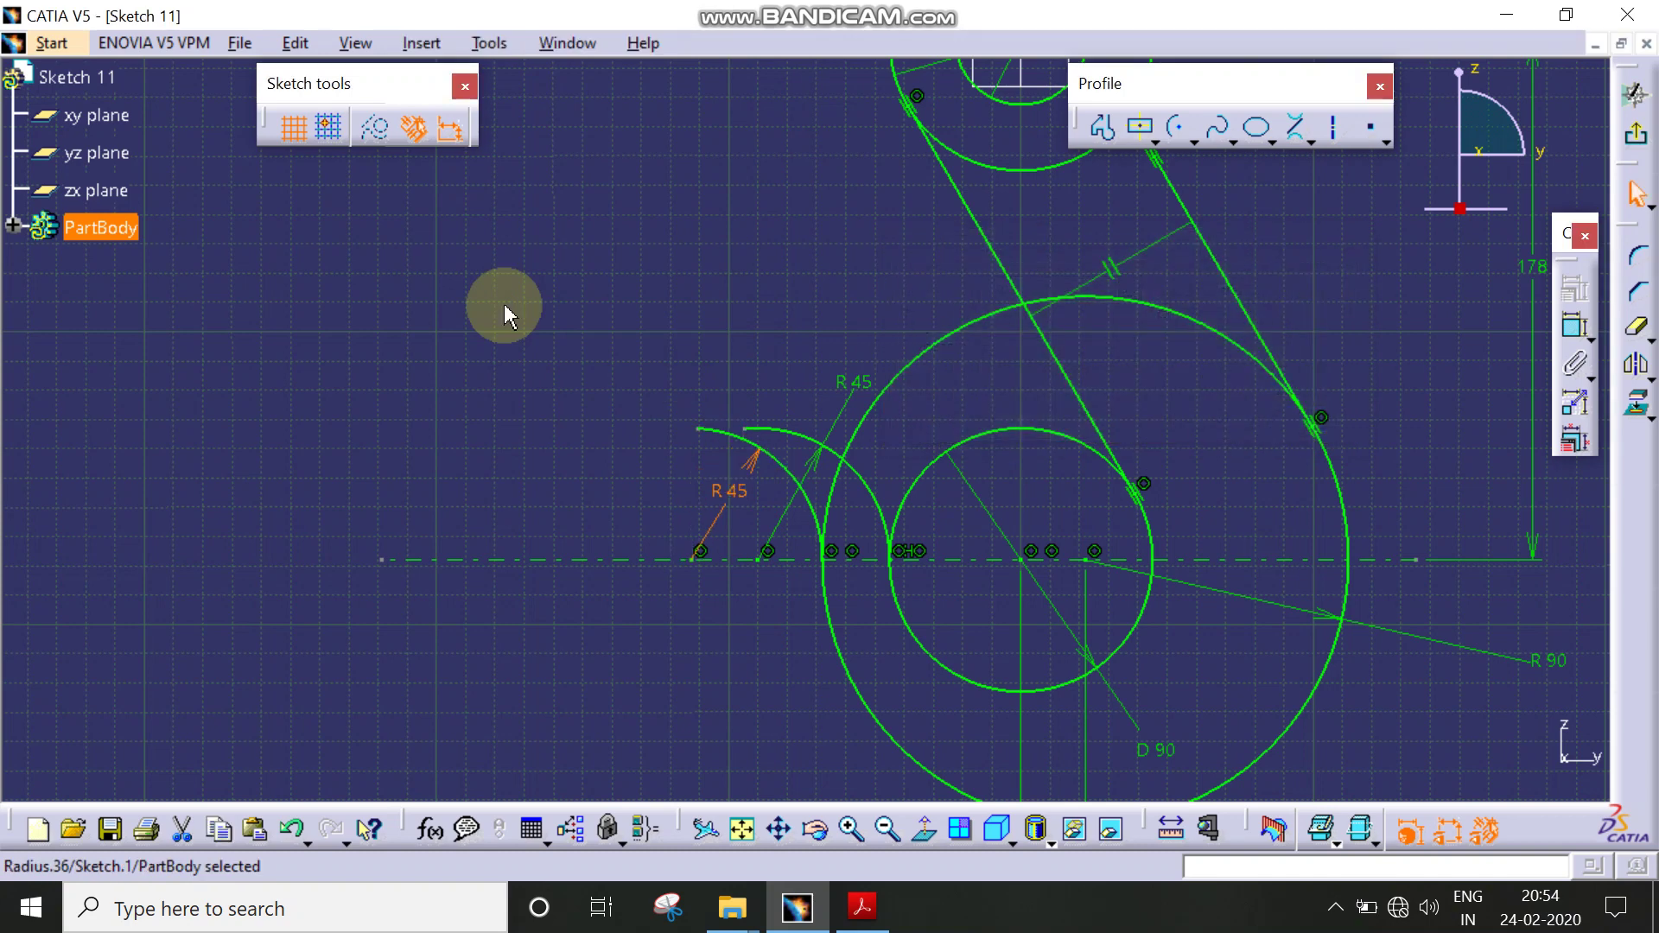
# Step: Trim the two R45 tip arcs against each other to form the crescent hook tip
pyautogui.click(1651, 337)
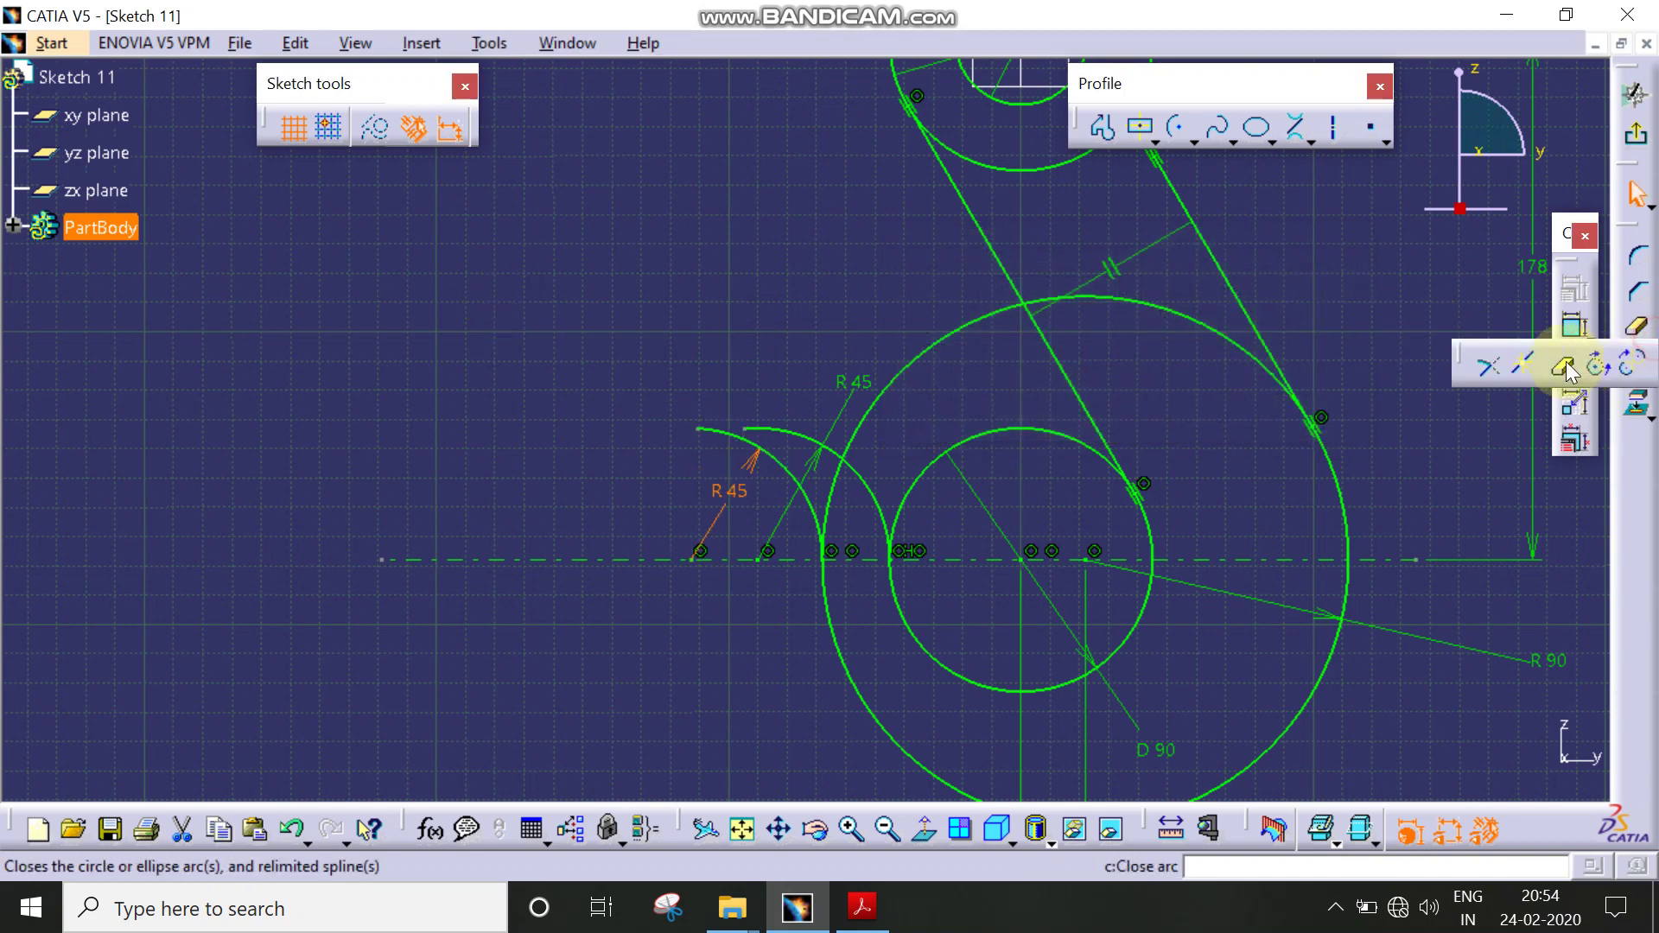
pyautogui.click(1483, 373)
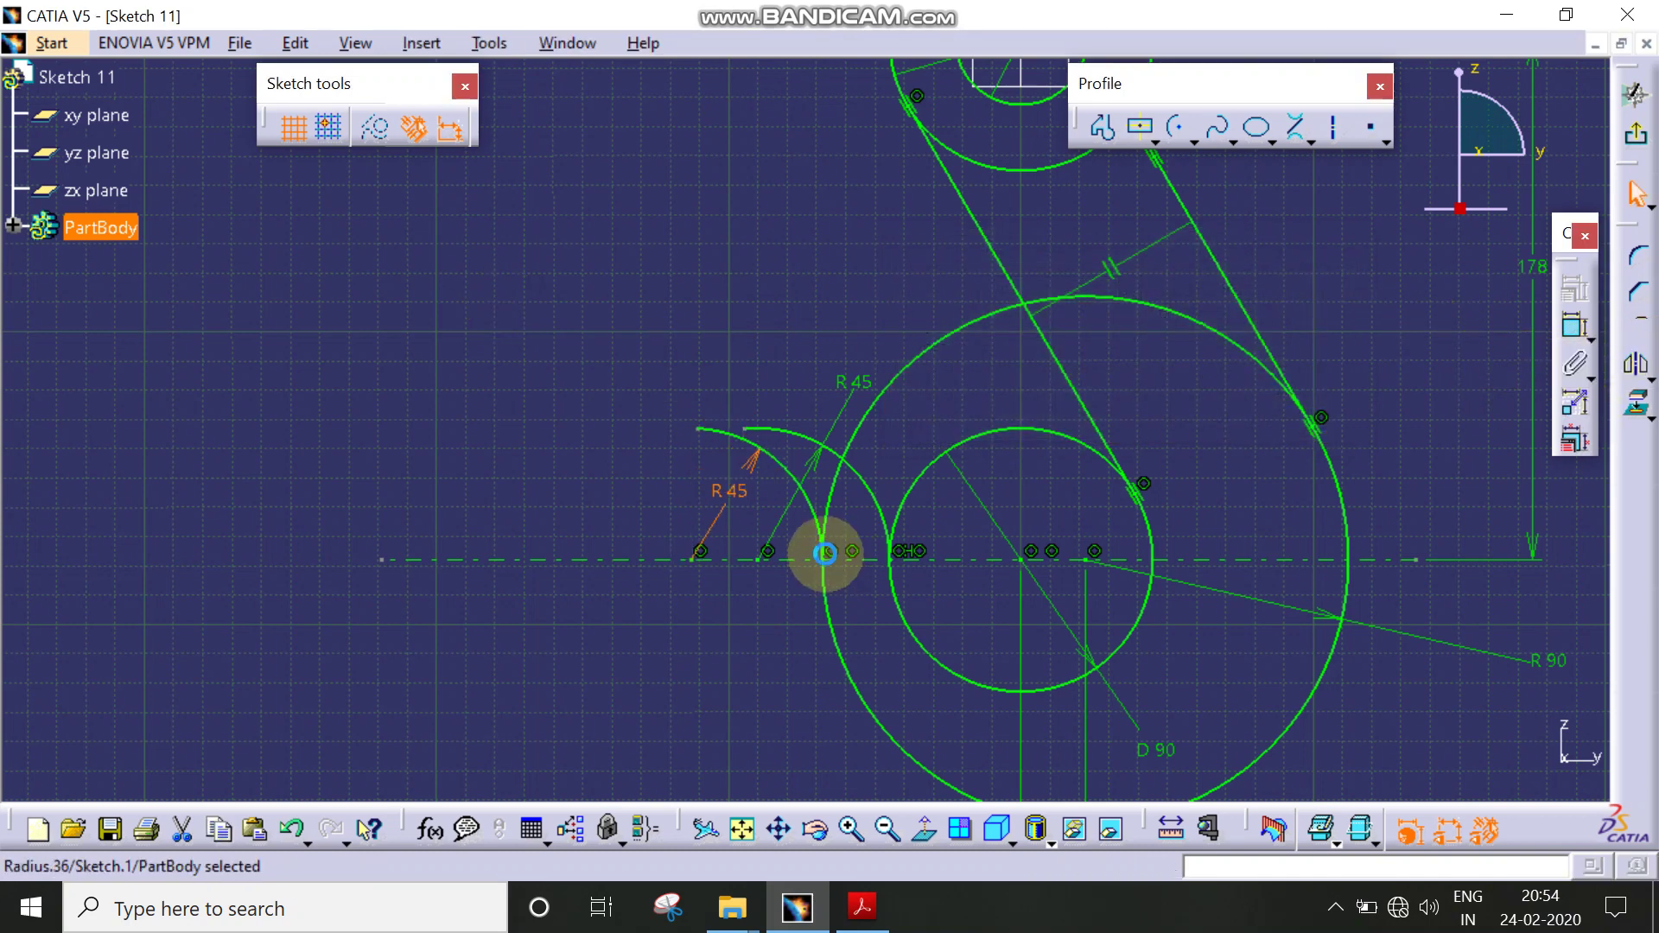
pyautogui.click(793, 474)
pyautogui.click(793, 427)
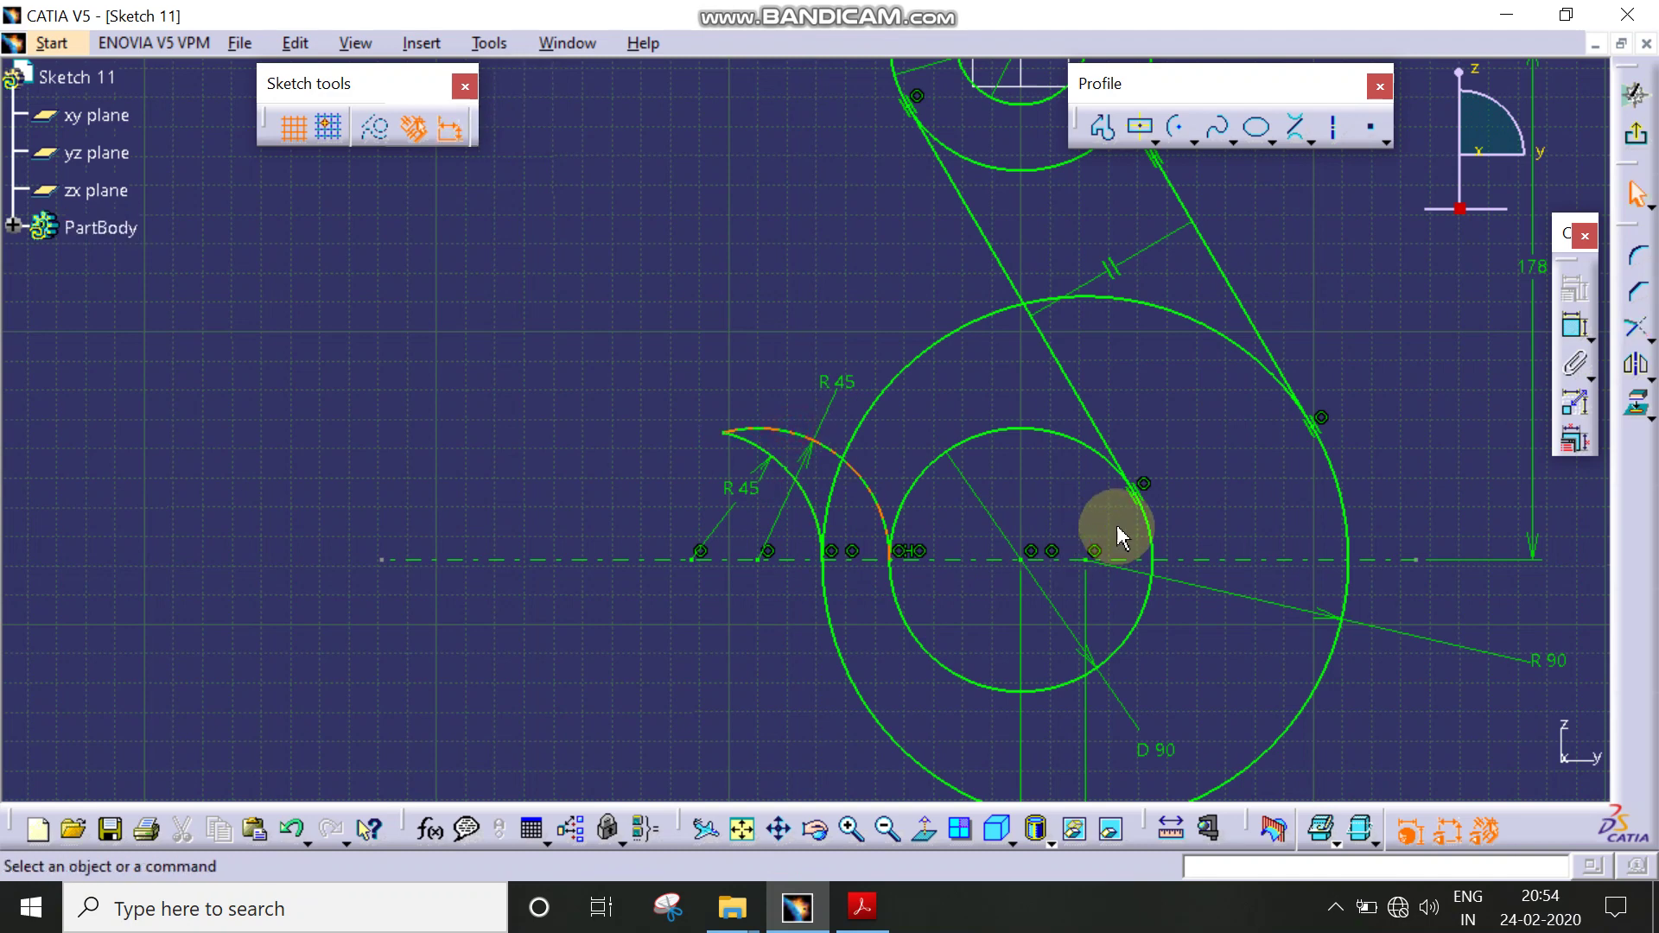
# Step: Quick-trim the R90 circle's arc between the tangent lines and its segment near the hook tip
pyautogui.moveTo(1120, 530)
pyautogui.mouseDown(button='middle')
pyautogui.moveTo(945, 549)
pyautogui.moveTo(960, 613)
pyautogui.mouseUp(button='middle')
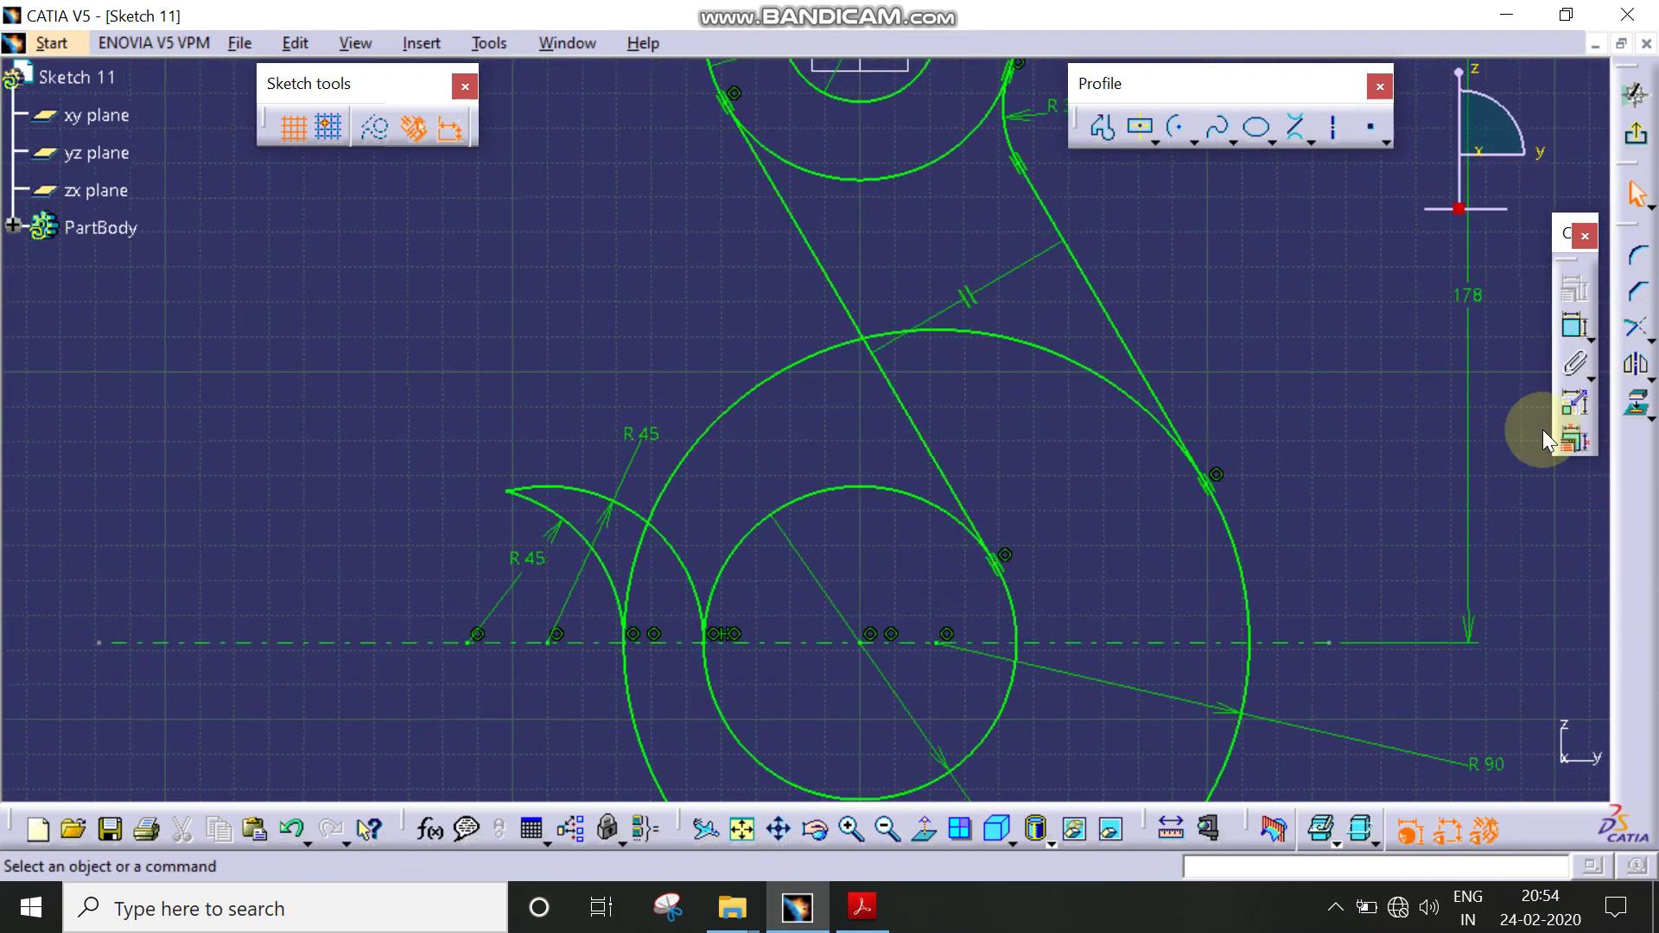
pyautogui.click(1649, 337)
pyautogui.click(1562, 364)
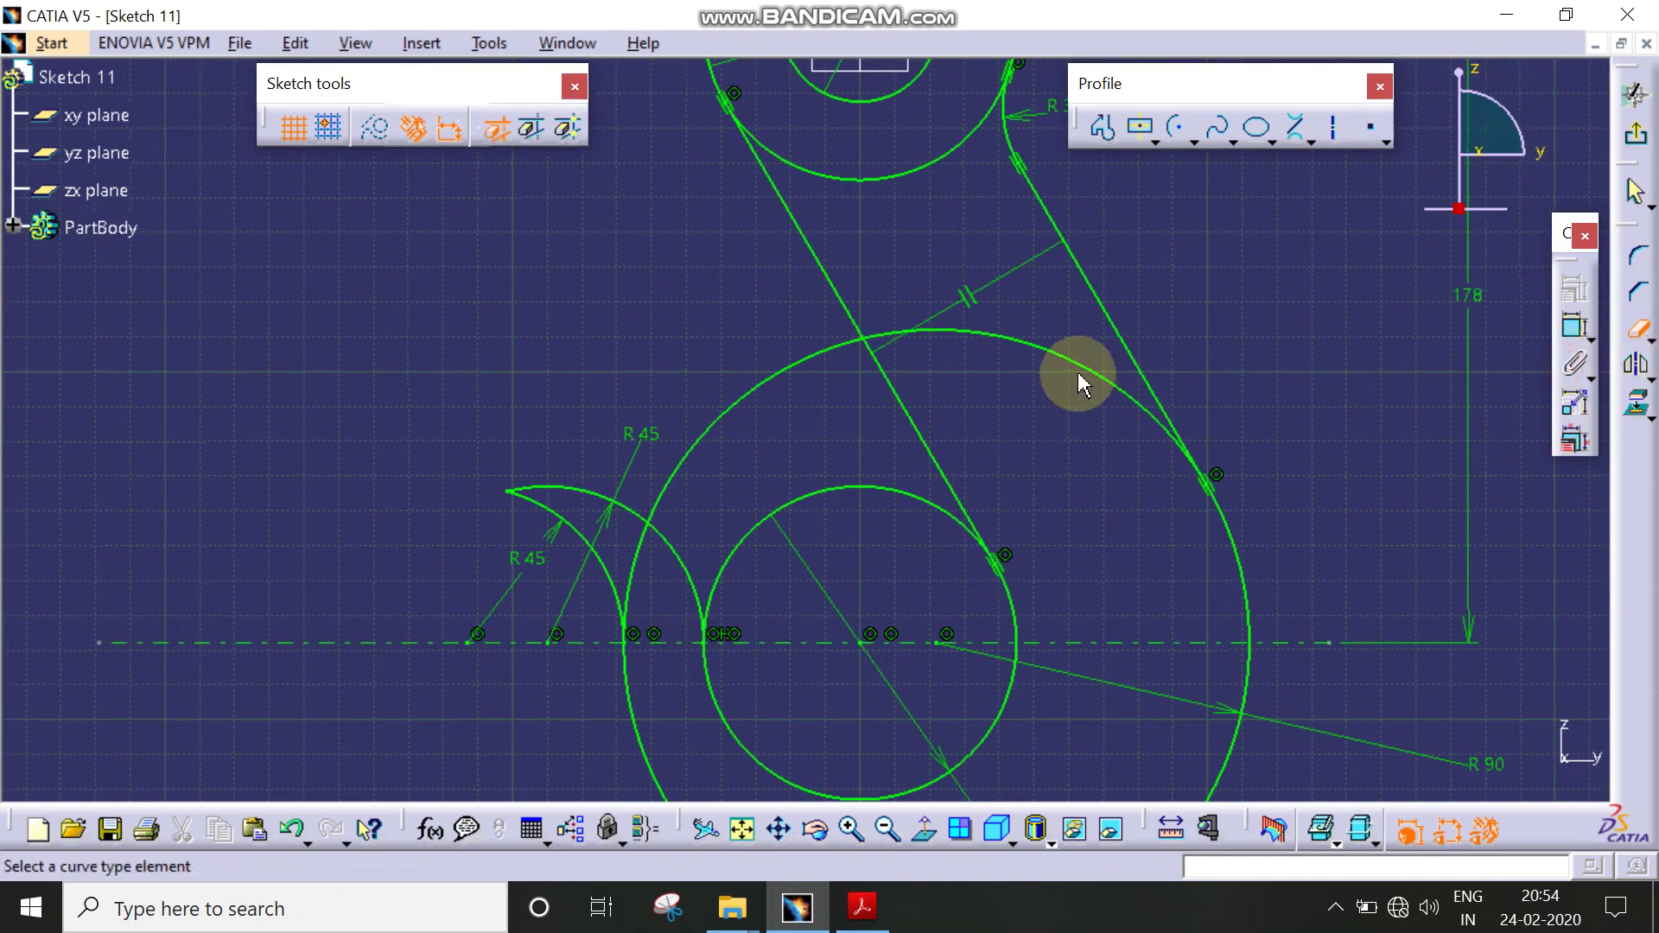
pyautogui.click(1050, 414)
pyautogui.click(775, 374)
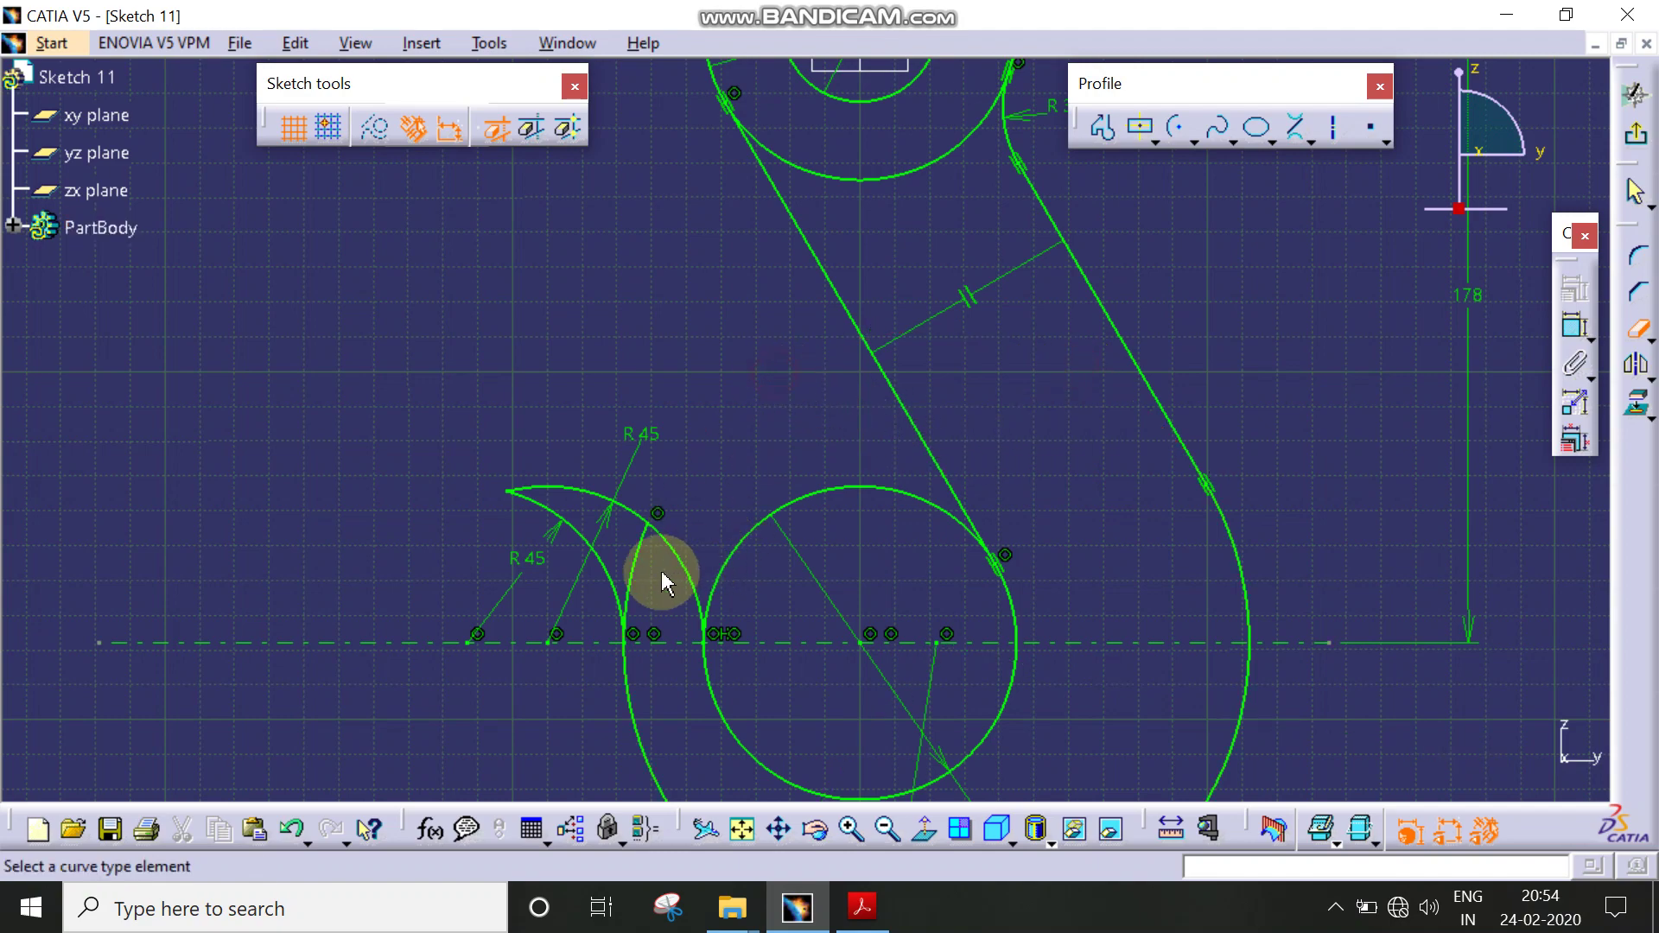
pyautogui.moveTo(979, 605)
pyautogui.mouseDown(button='middle')
pyautogui.moveTo(958, 525)
pyautogui.moveTo(1037, 326)
pyautogui.moveTo(1040, 400)
pyautogui.moveTo(1008, 445)
pyautogui.mouseUp(button='middle')
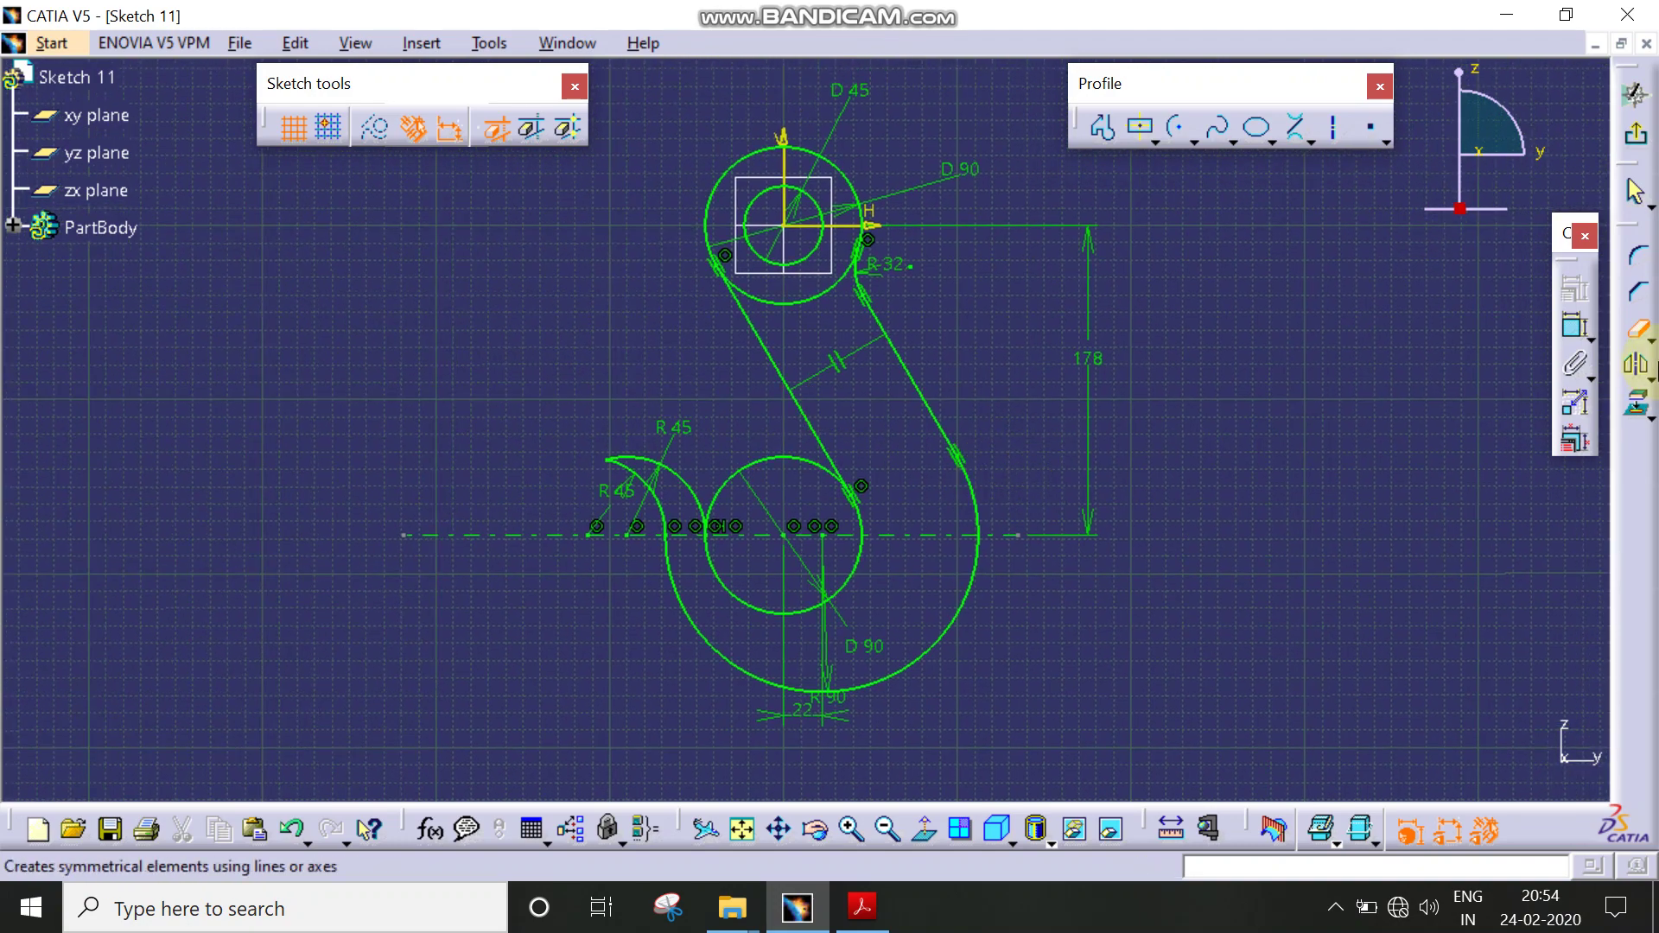
# Step: Fit the whole hook outline in view and compare it against the PDF drawing
pyautogui.press('Escape')
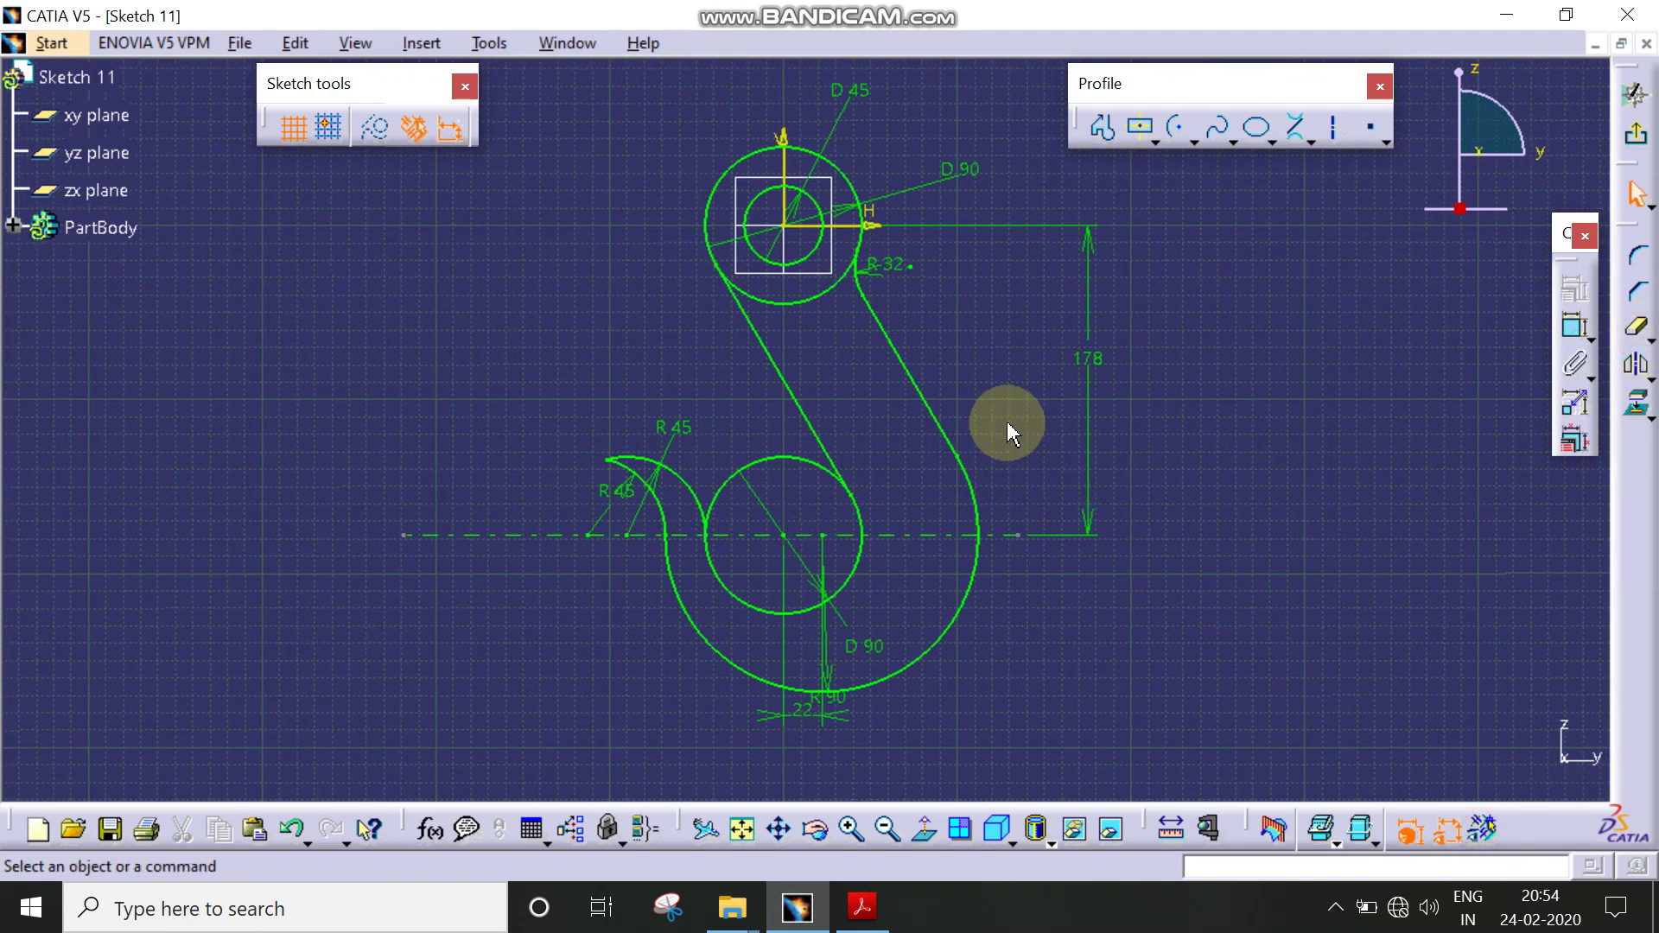
pyautogui.moveTo(1008, 426); pyautogui.dragTo(1008, 630, button='middle')
pyautogui.click(861, 907)
pyautogui.moveTo(830, 726)
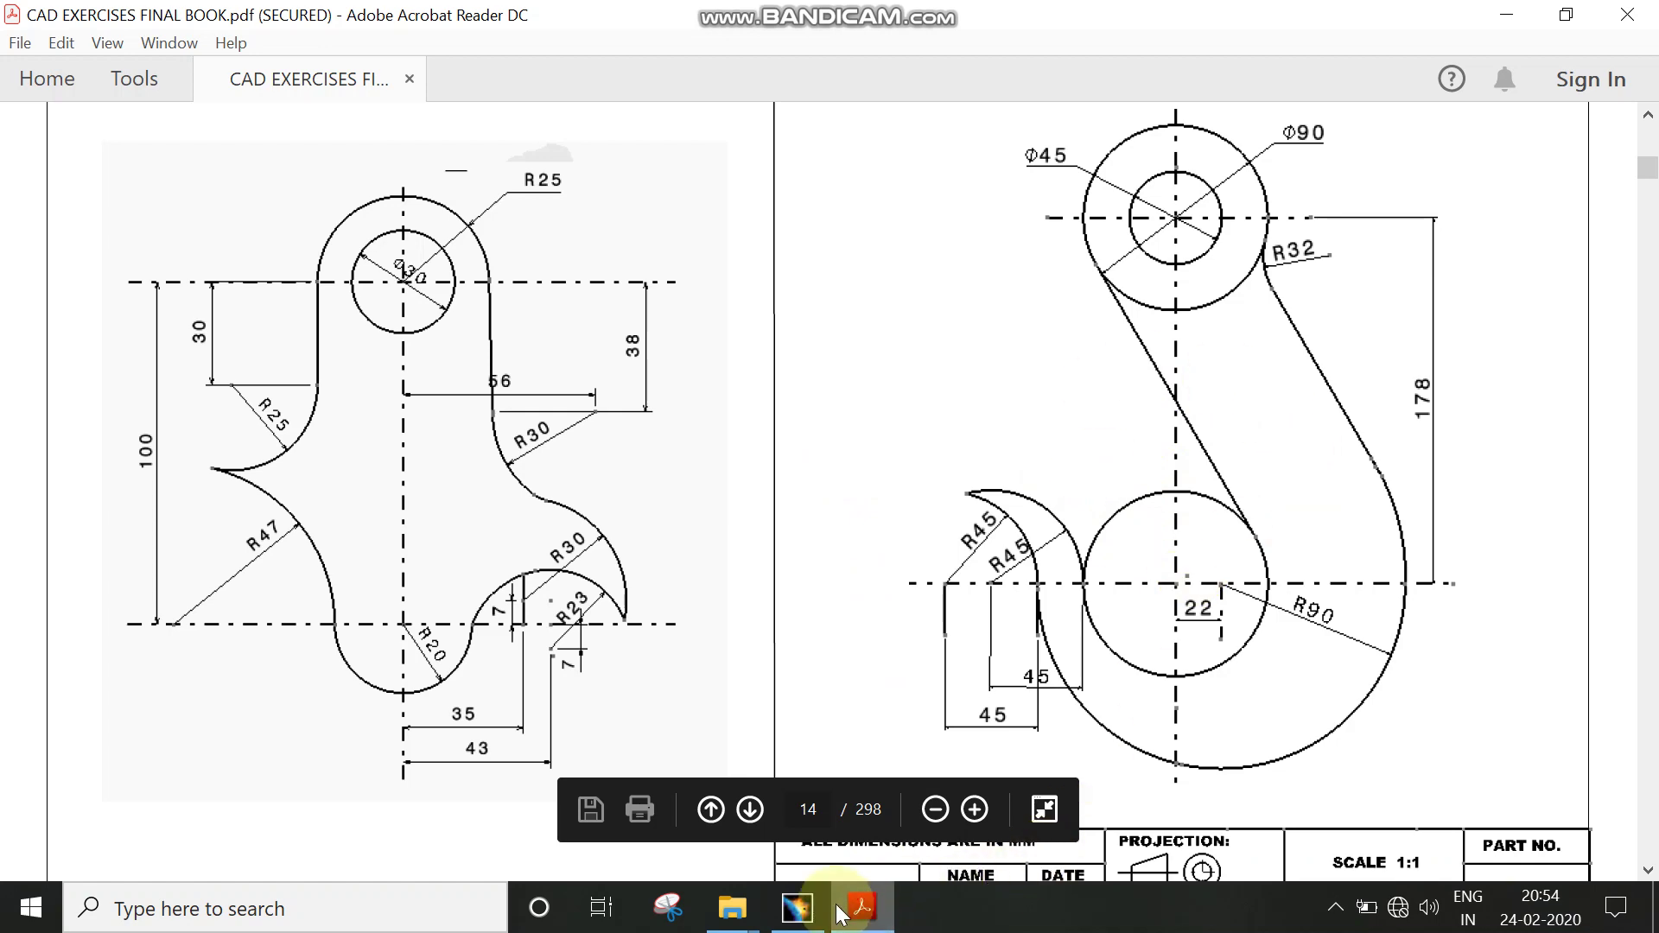
pyautogui.click(797, 908)
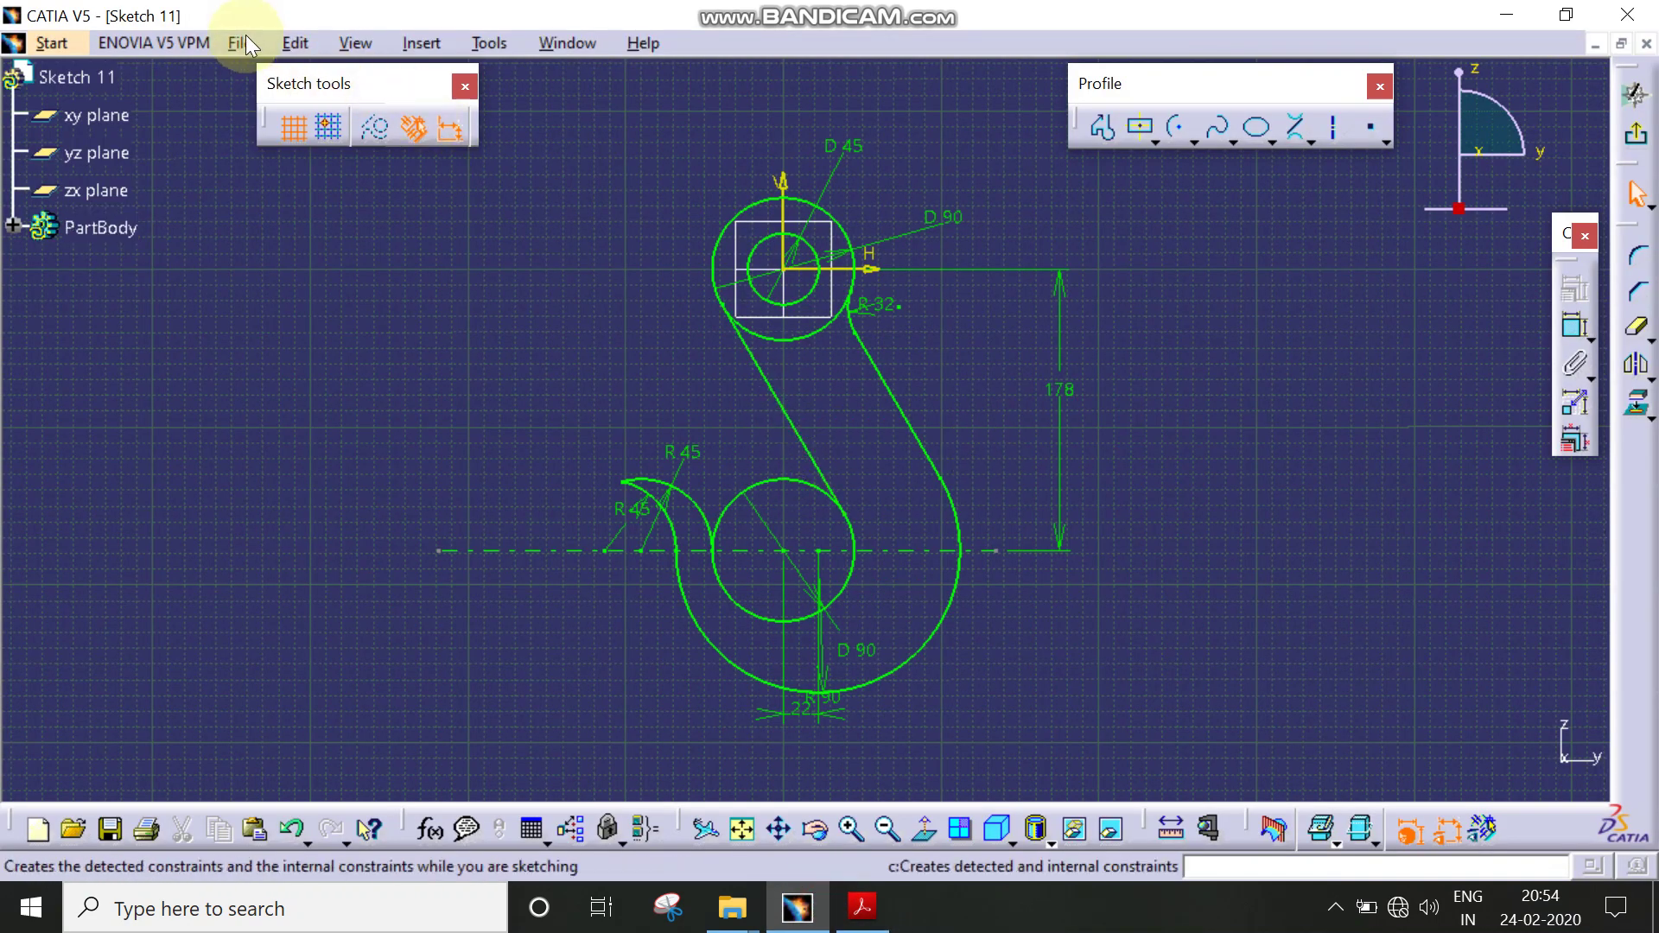
# Step: Save the sketch as Sketch 11.CATPart in the Sketcher Exercise folder
pyautogui.click(240, 42)
pyautogui.click(306, 211)
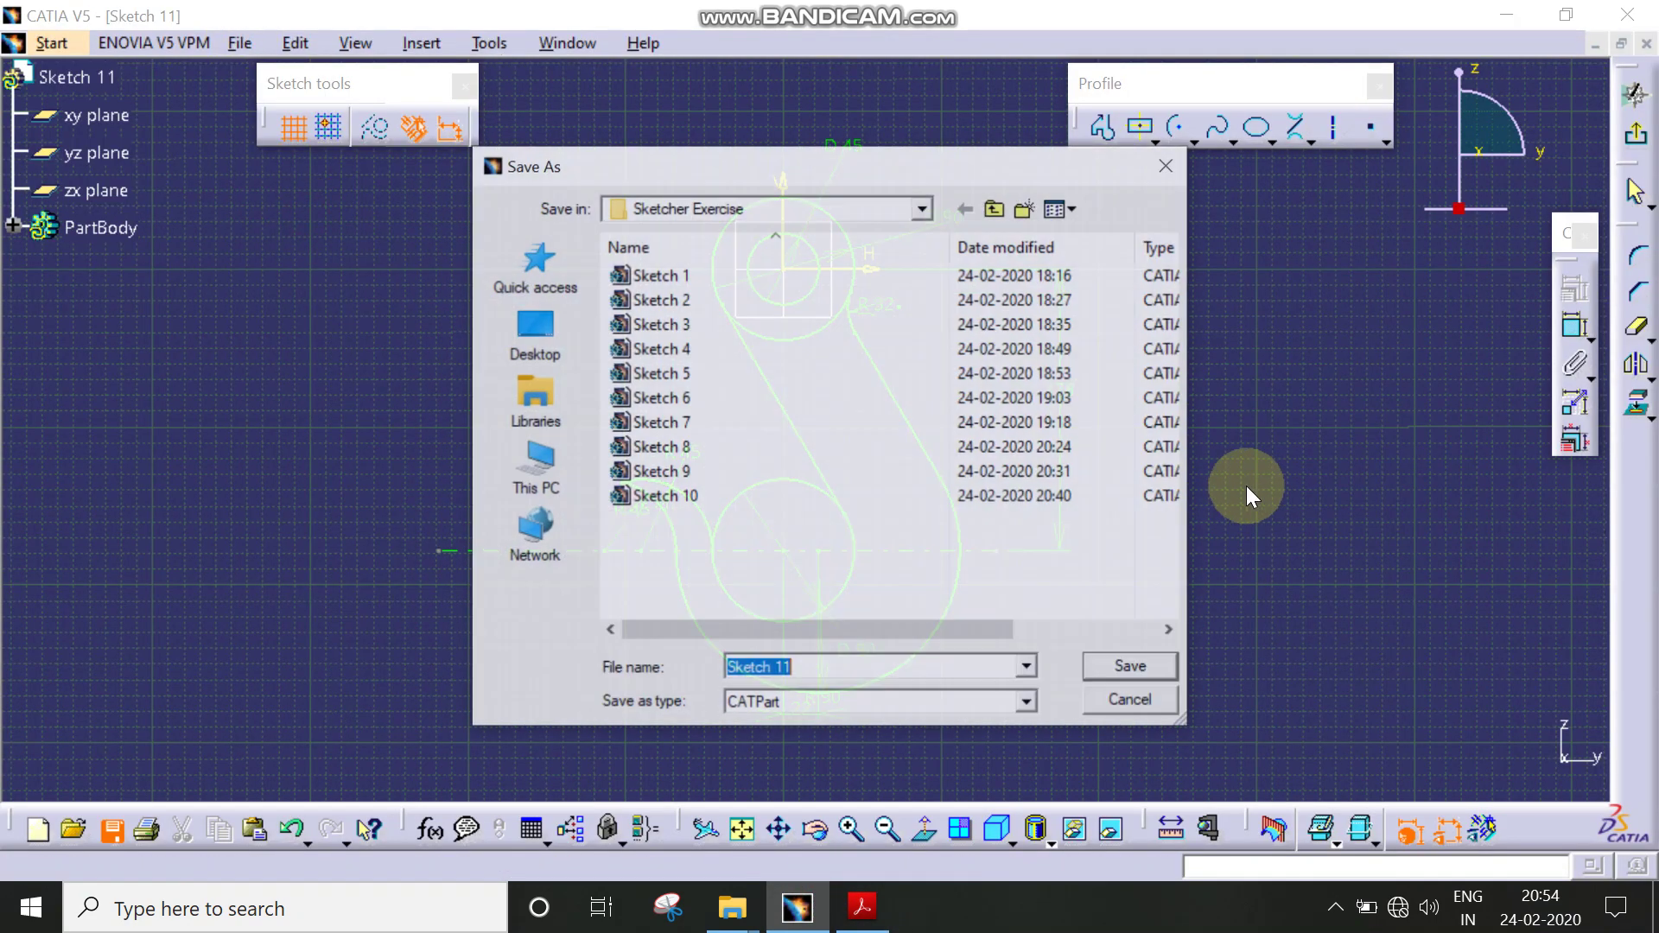
pyautogui.click(1134, 665)
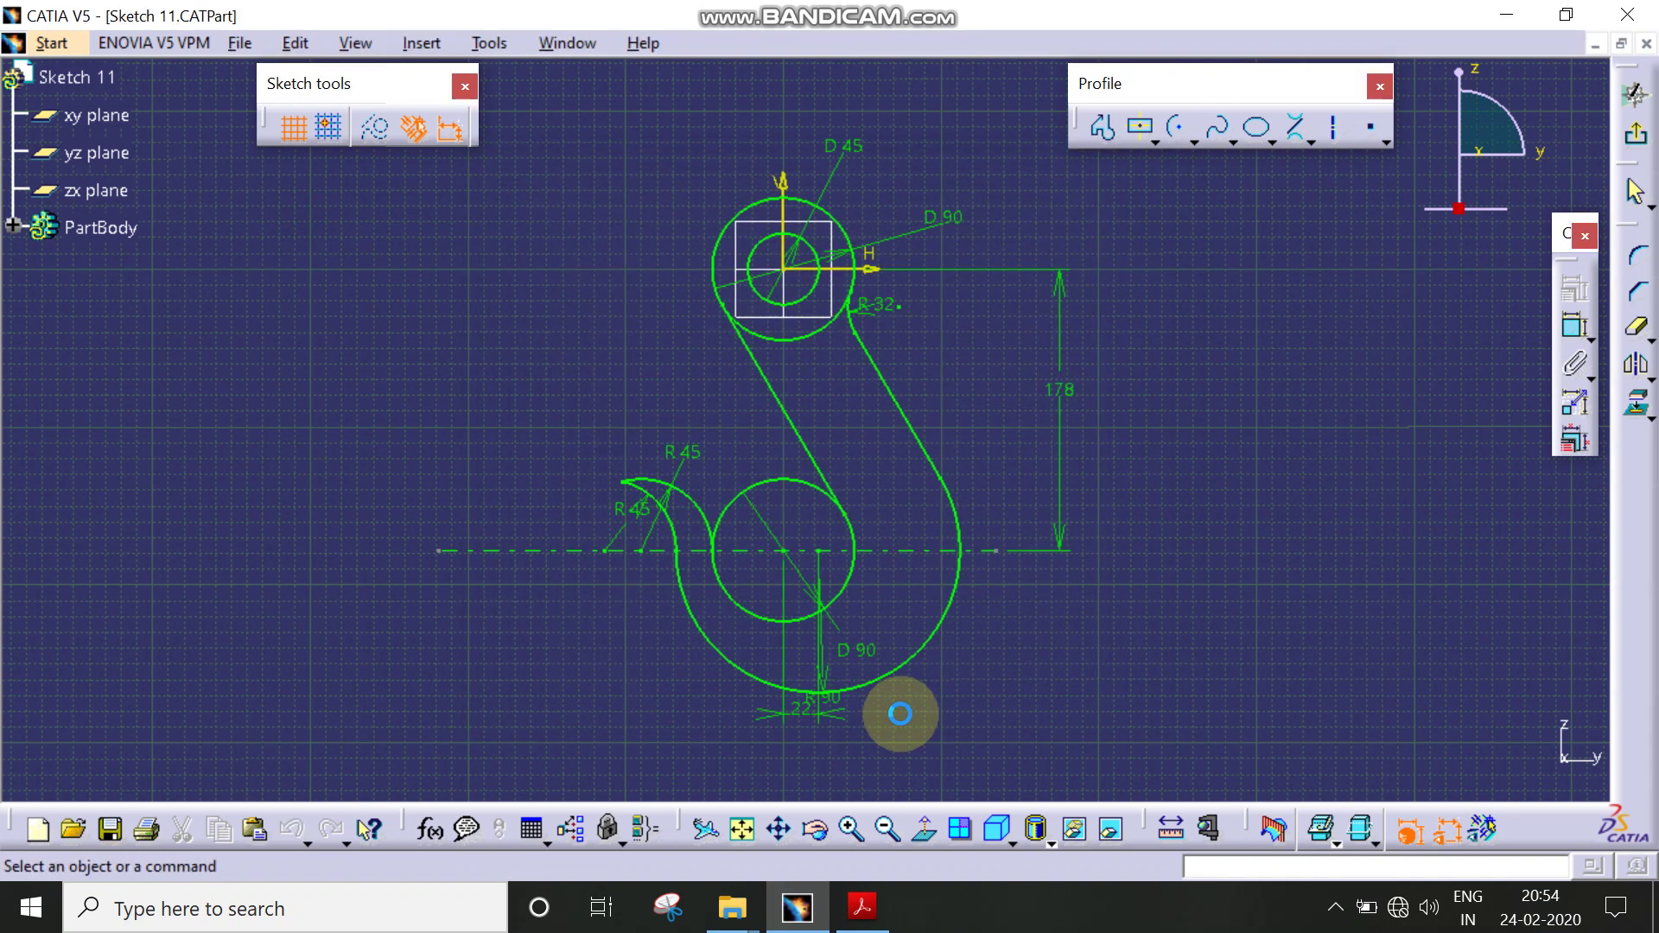